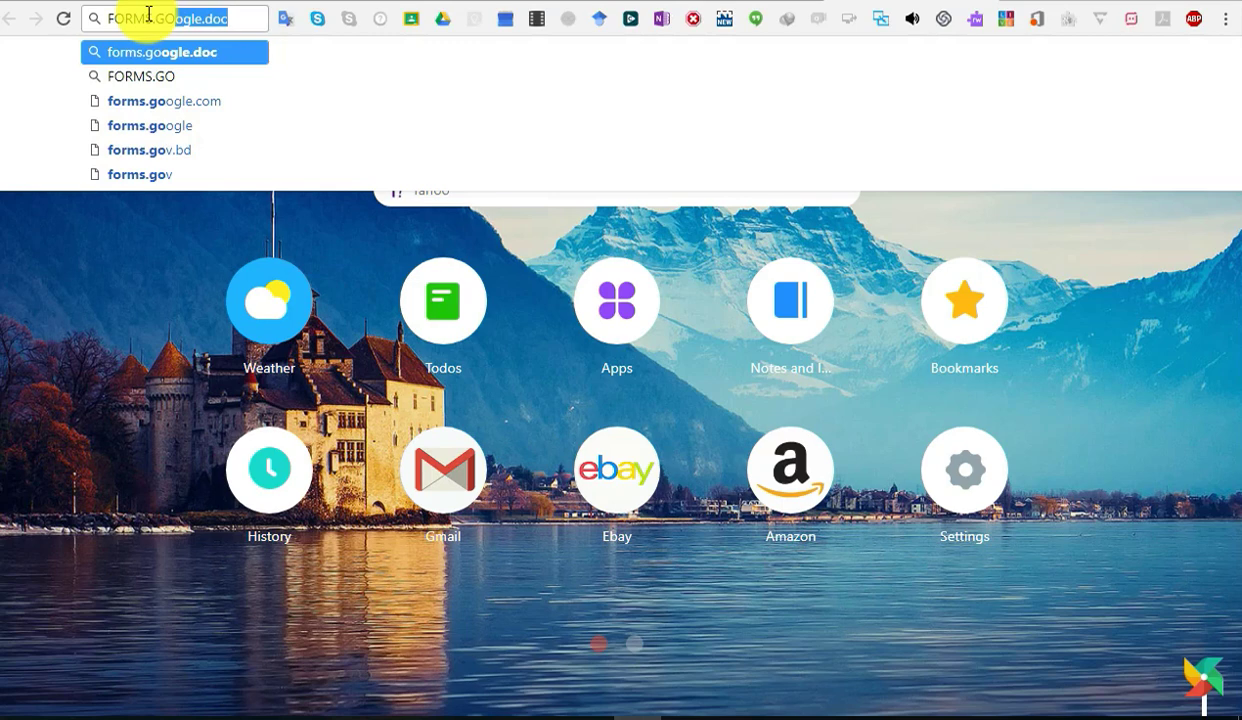
Step: Go to forms.google.com and create a new blank form
text(ogle.)
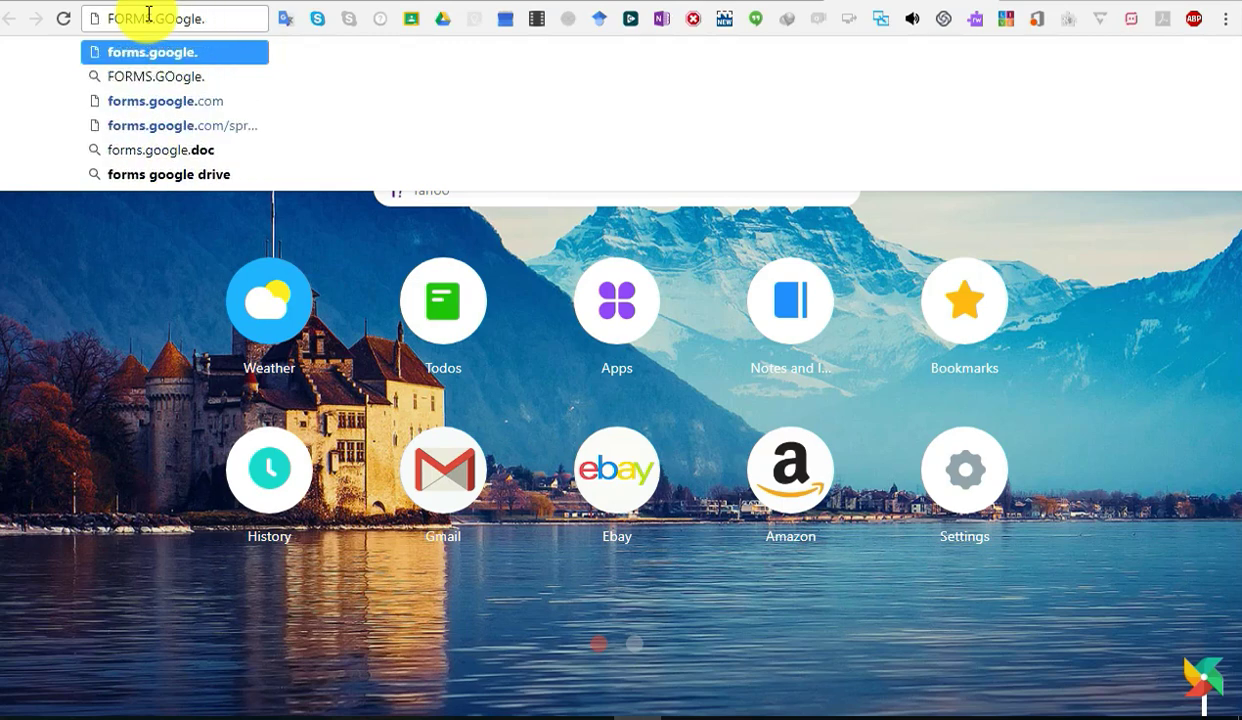
text(COM)
key(Return)
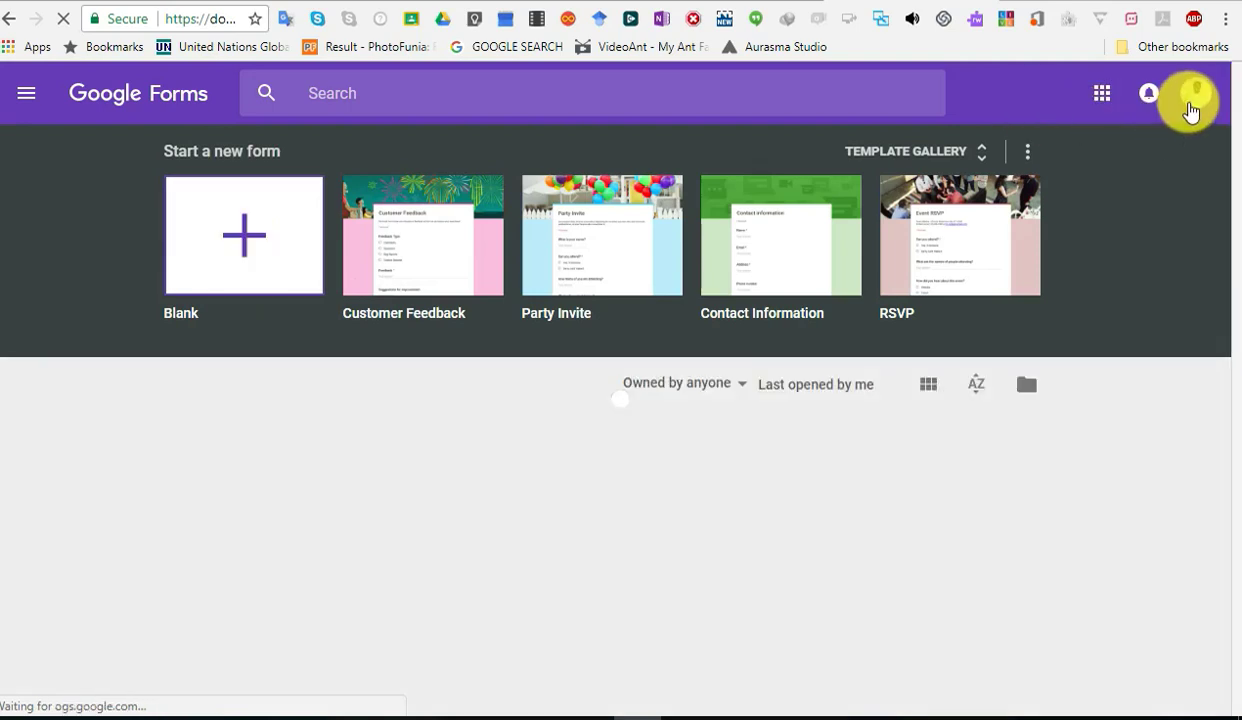
click(270, 249)
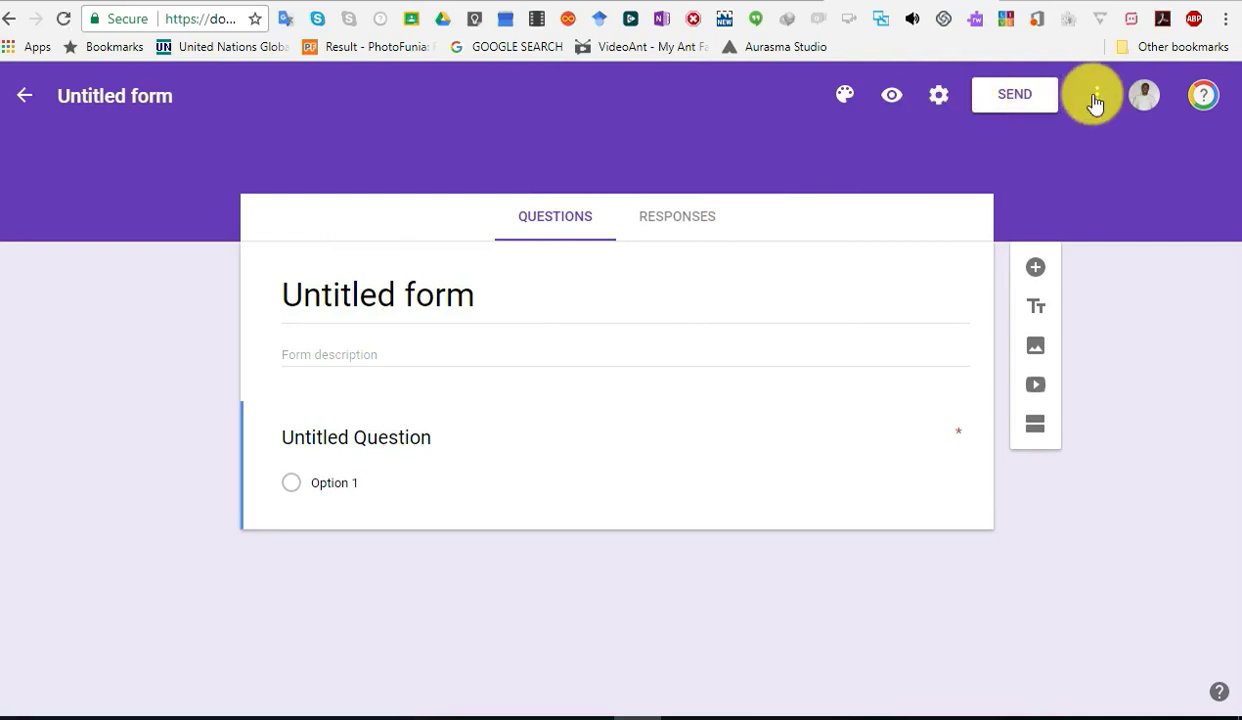
Step: Save the form preferences with questions required and a default quiz point value of 1
click(1087, 108)
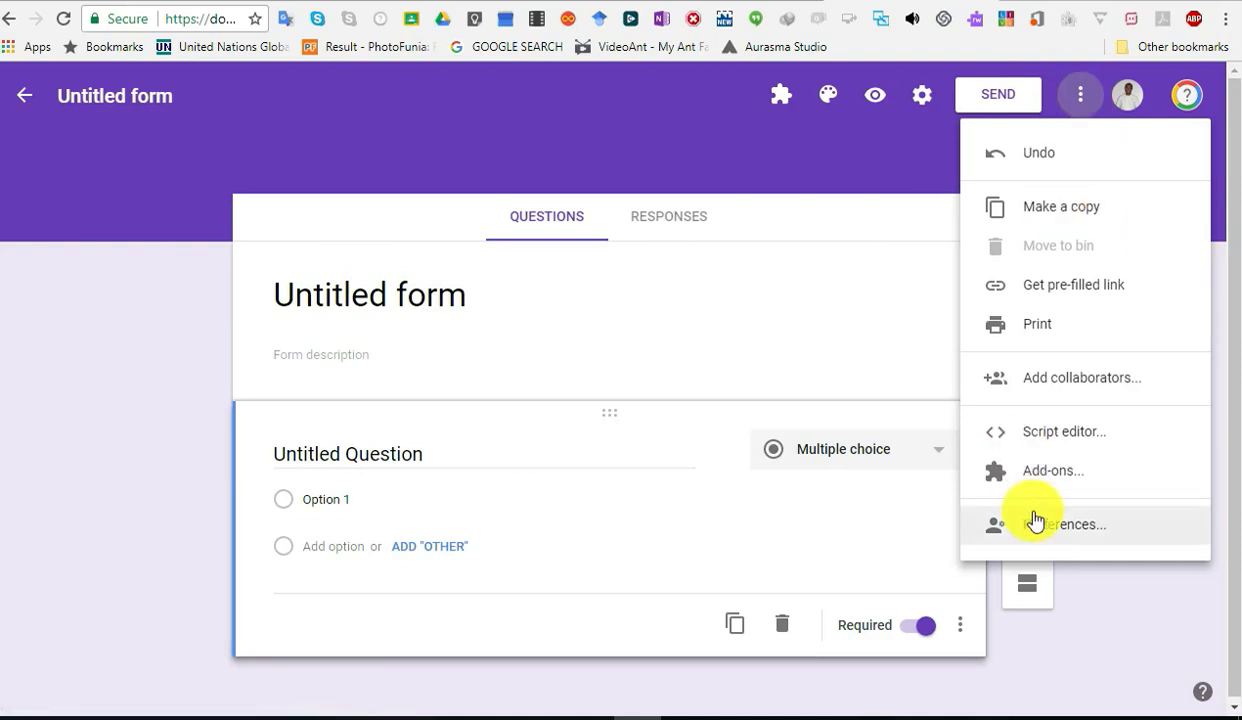
click(1068, 531)
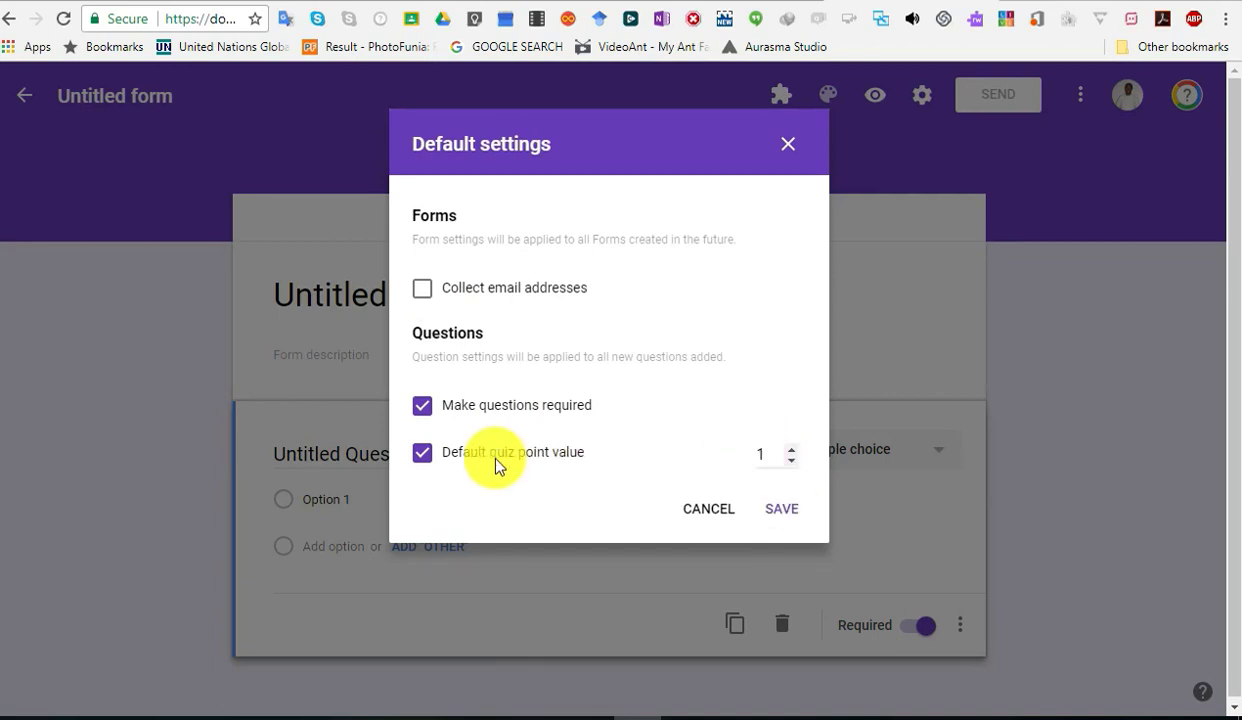
double_click(765, 464)
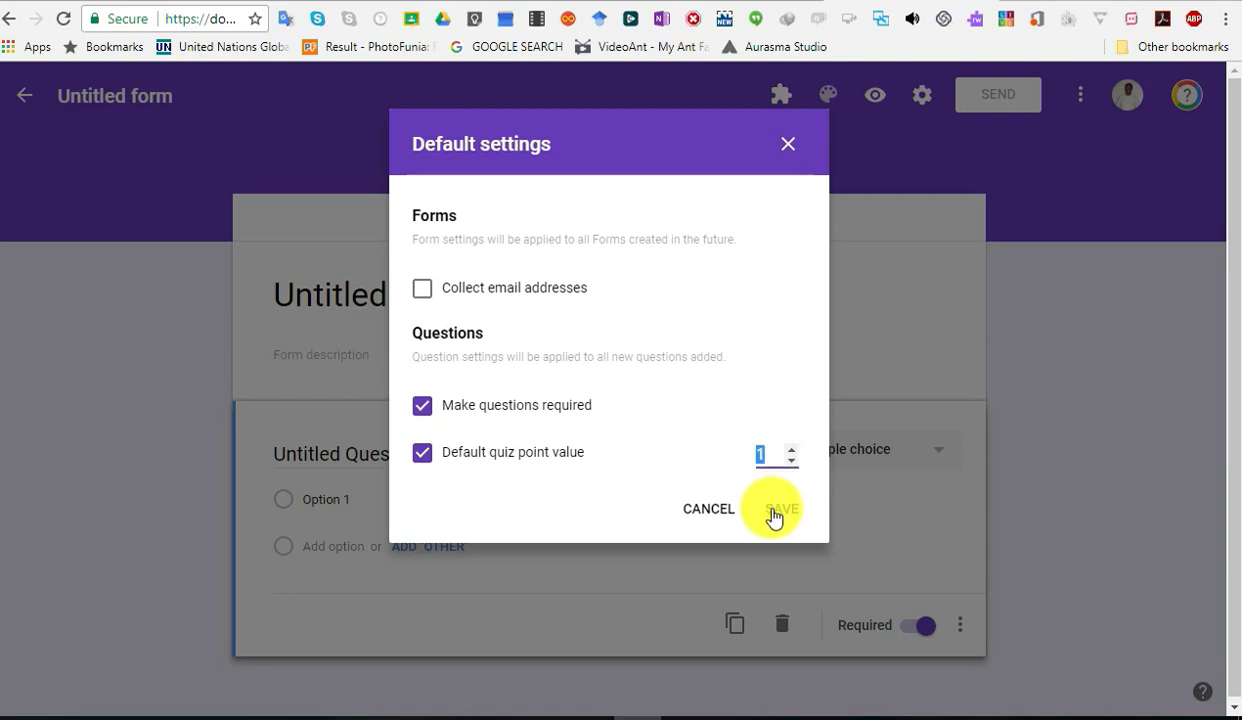
click(778, 510)
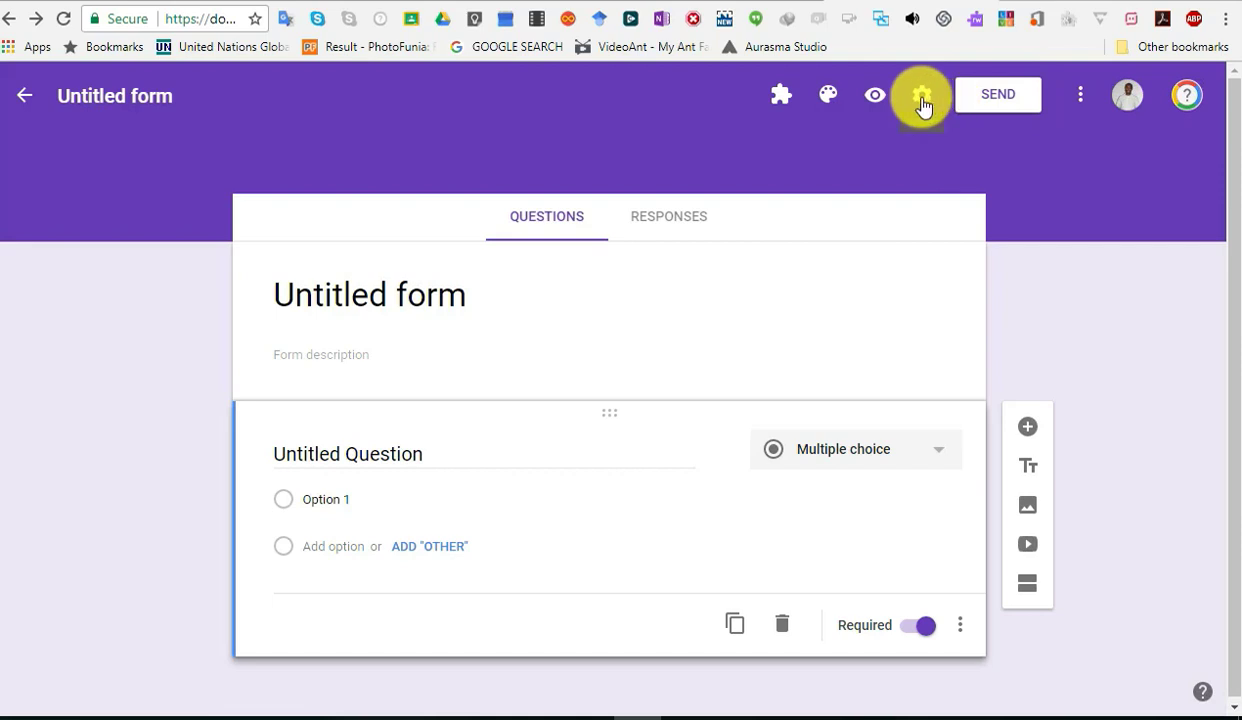
Step: Make the form a quiz in its settings and release marks later, after manual review
click(922, 100)
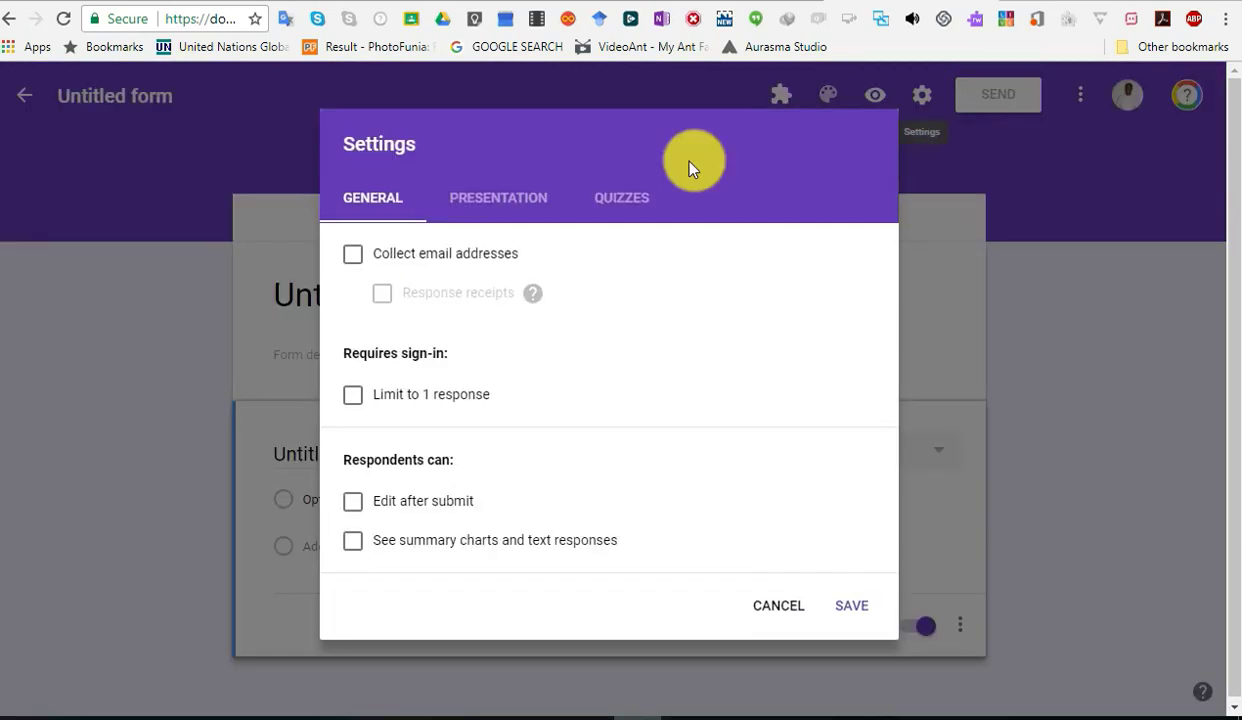
click(621, 200)
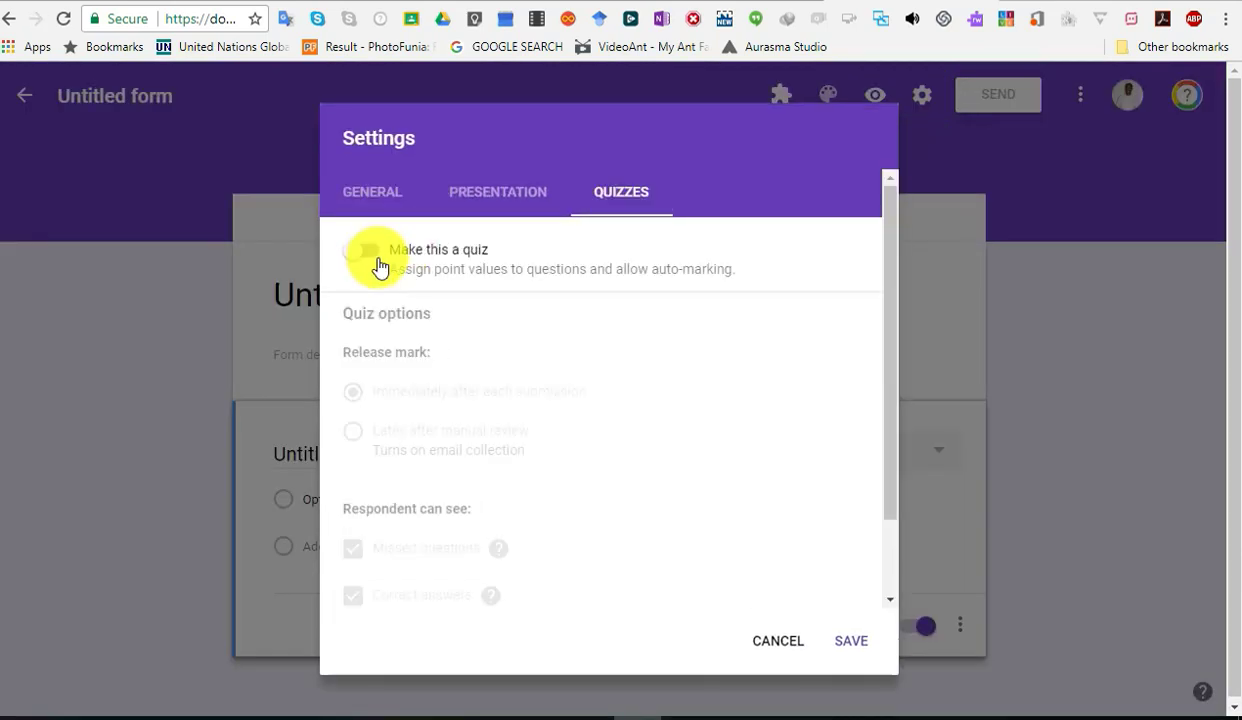
click(376, 263)
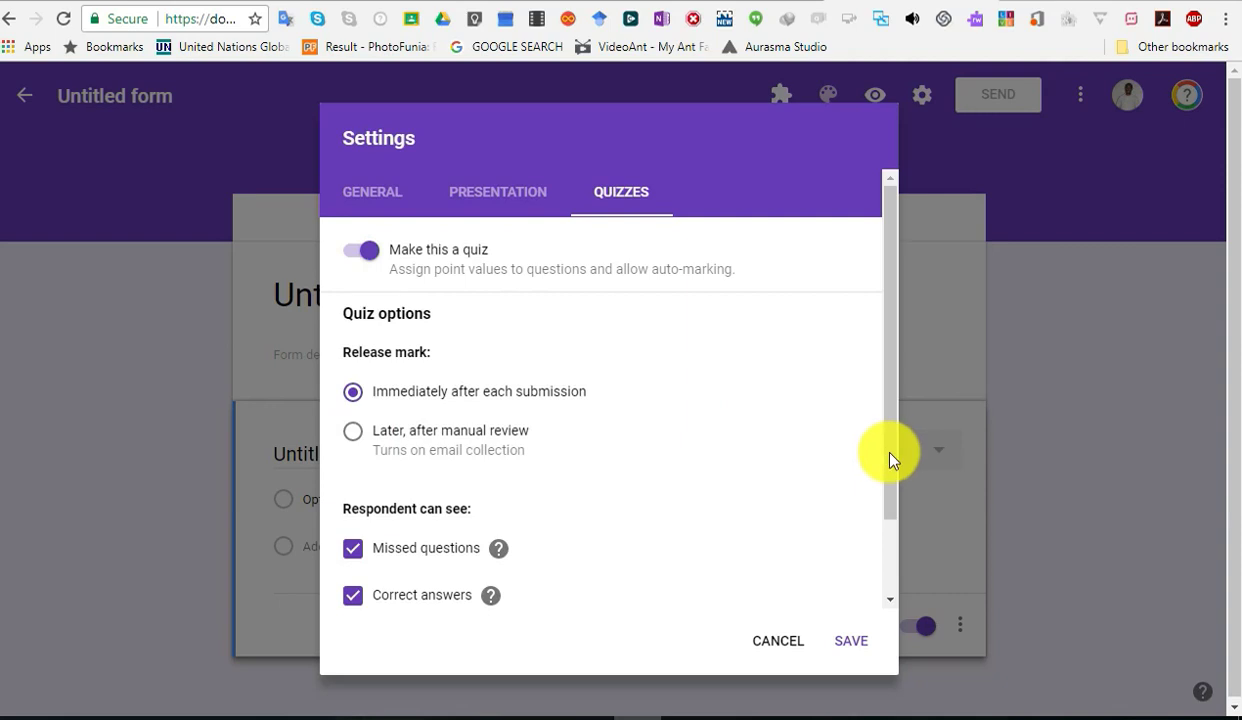
drag(889, 459, 890, 573)
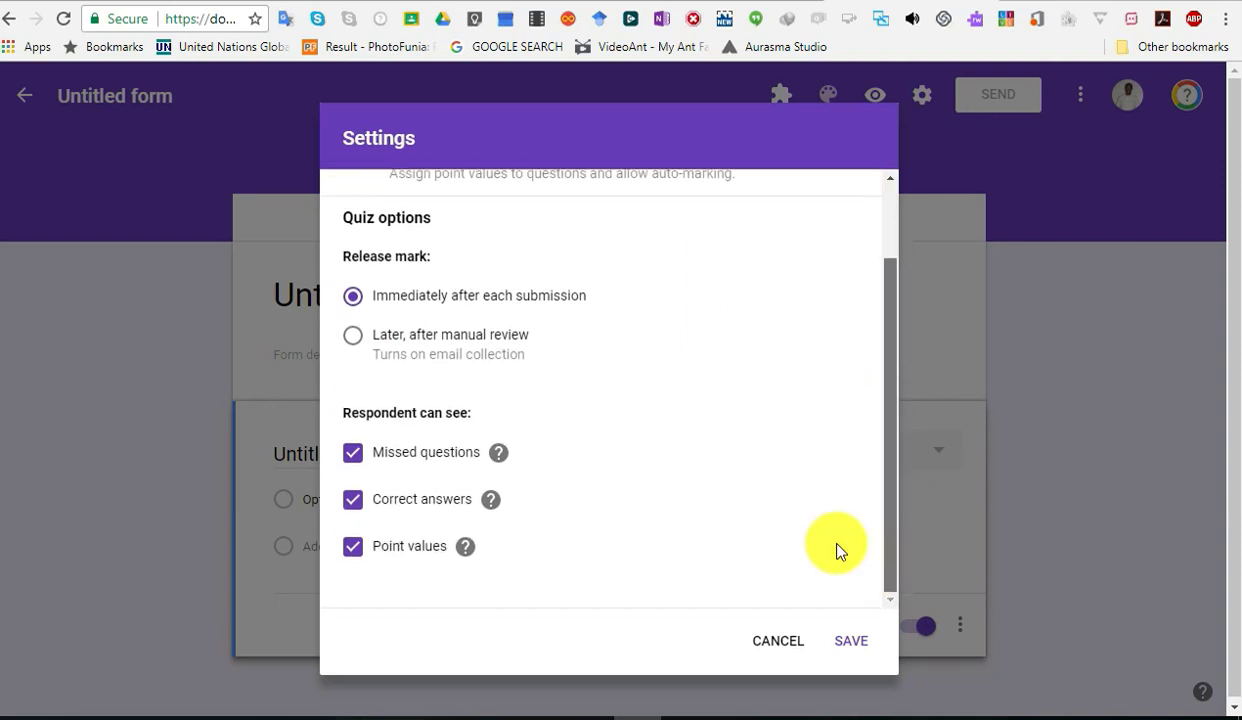
scroll(900, 330, up, 1)
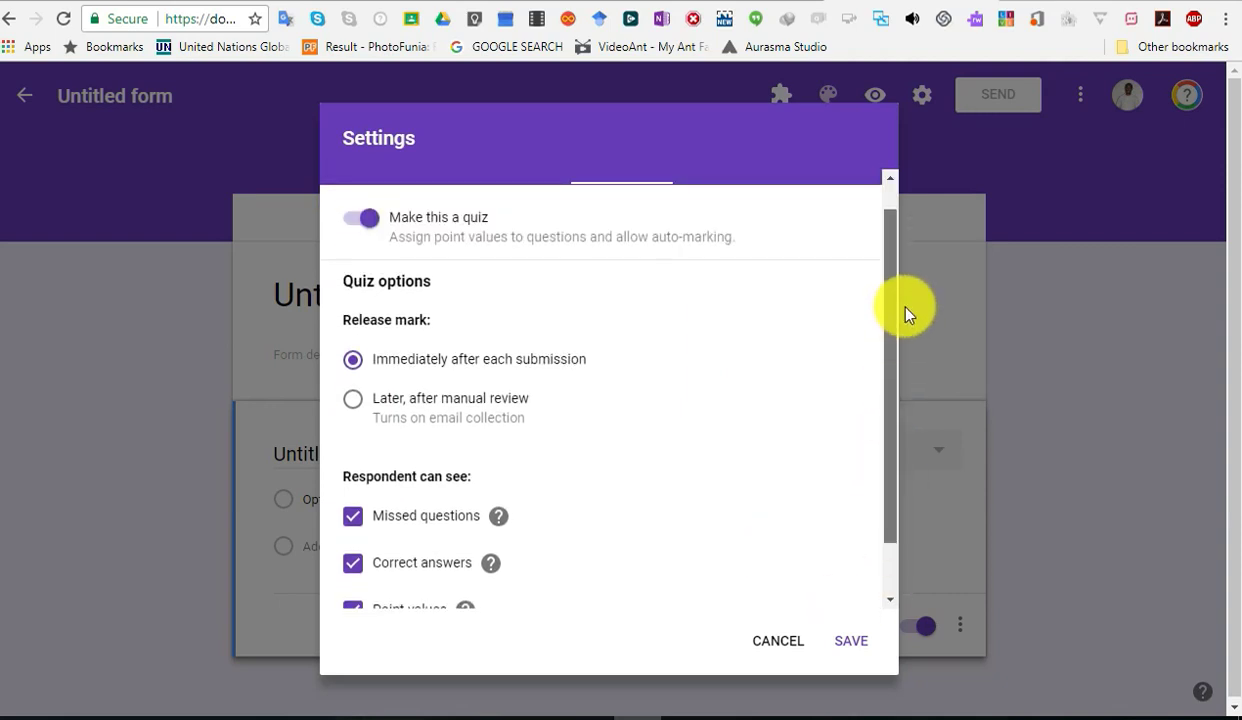
scroll(582, 369, down, 2)
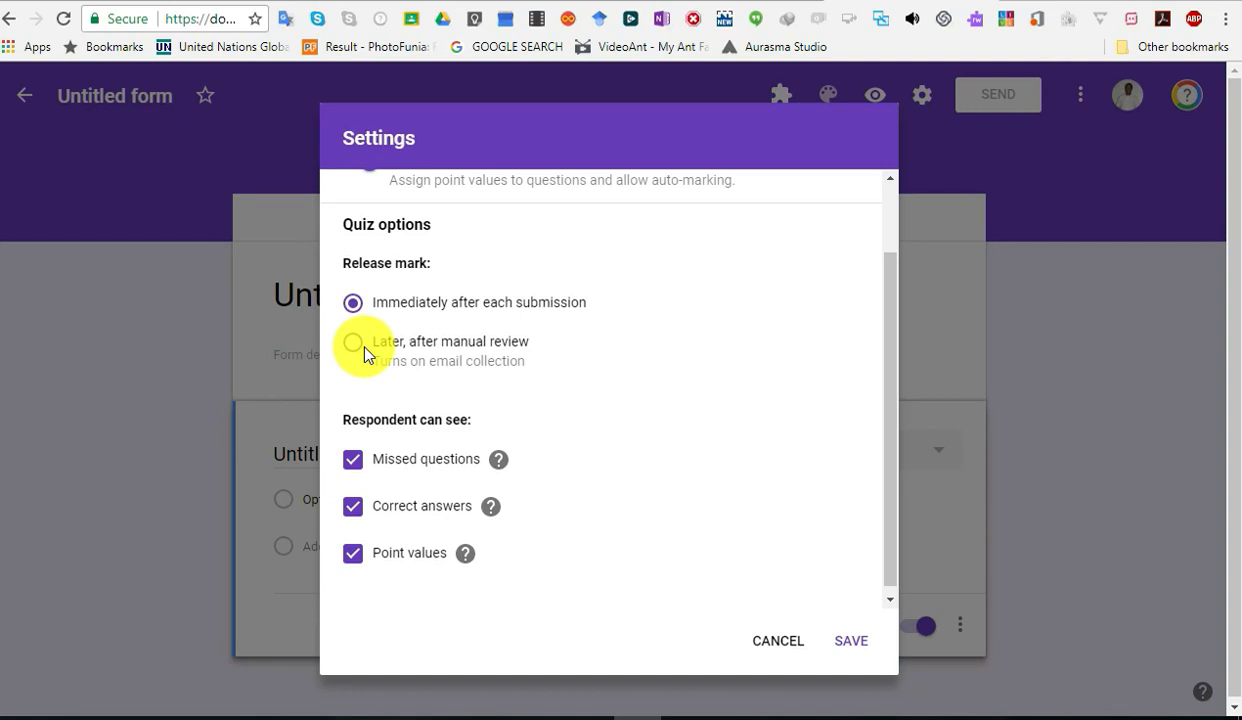
click(357, 346)
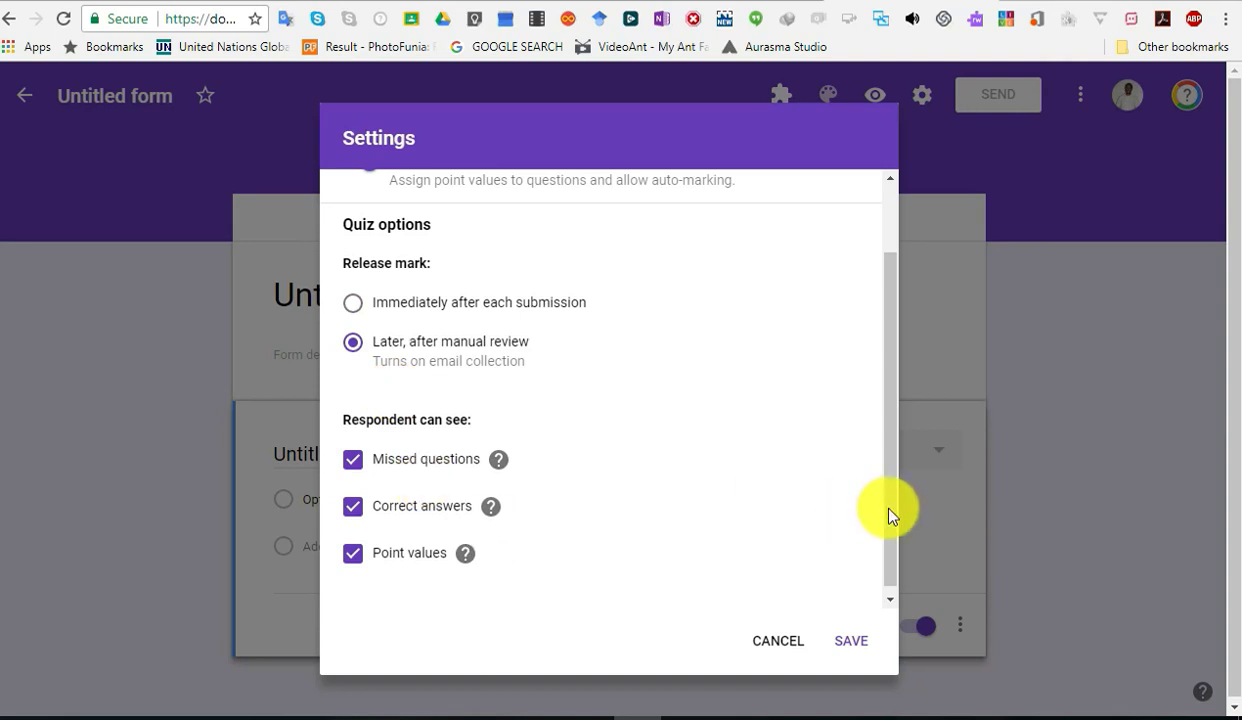
Step: Let quiz respondents see only missed questions by disabling correct answers and point values
drag(893, 527, 891, 532)
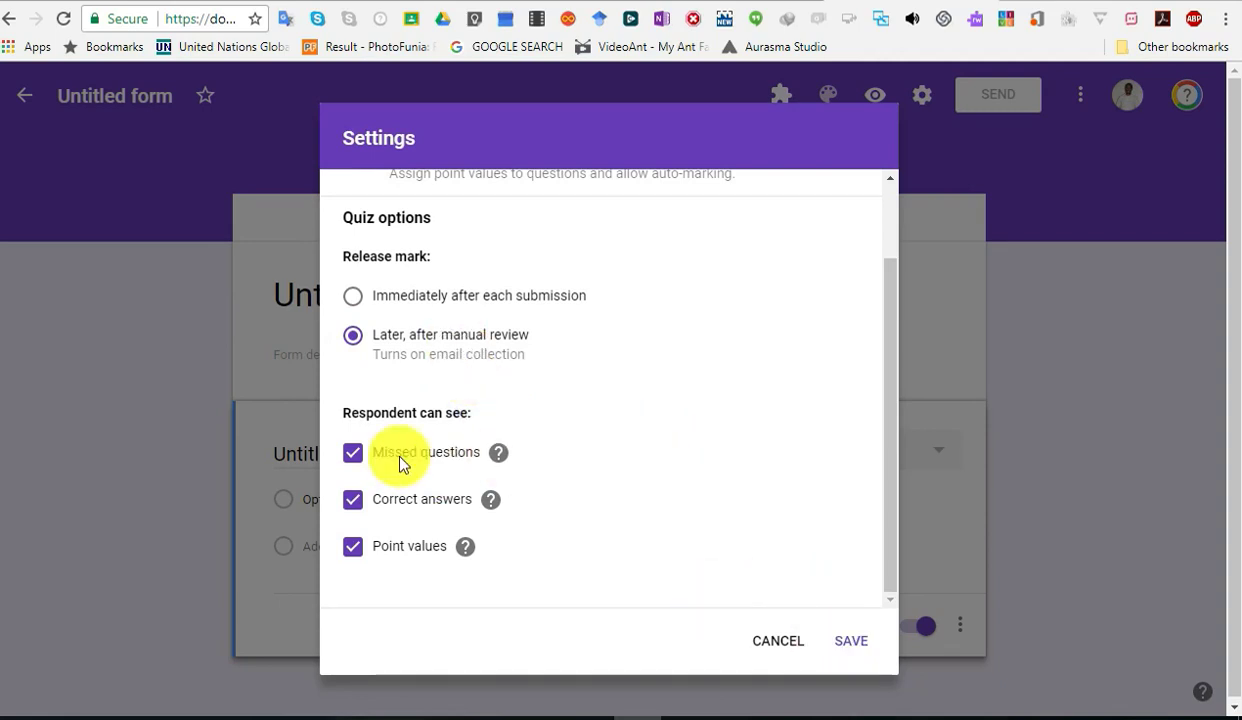
click(352, 454)
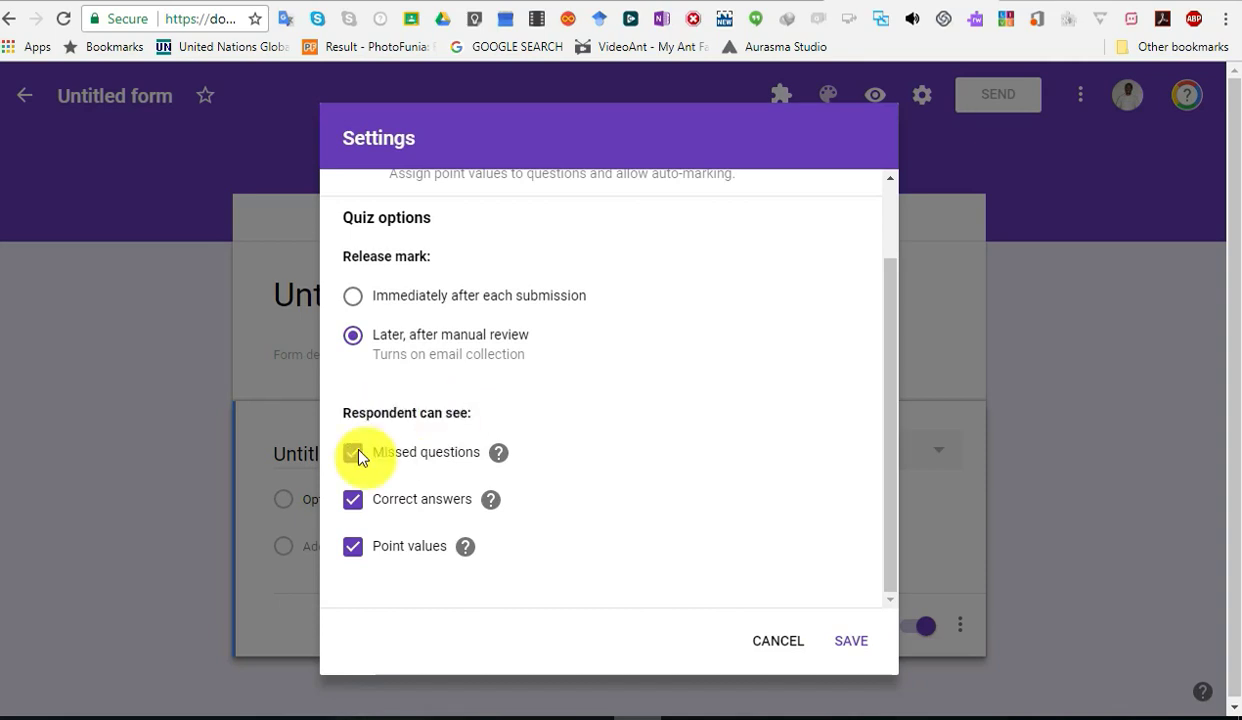
click(352, 503)
click(355, 505)
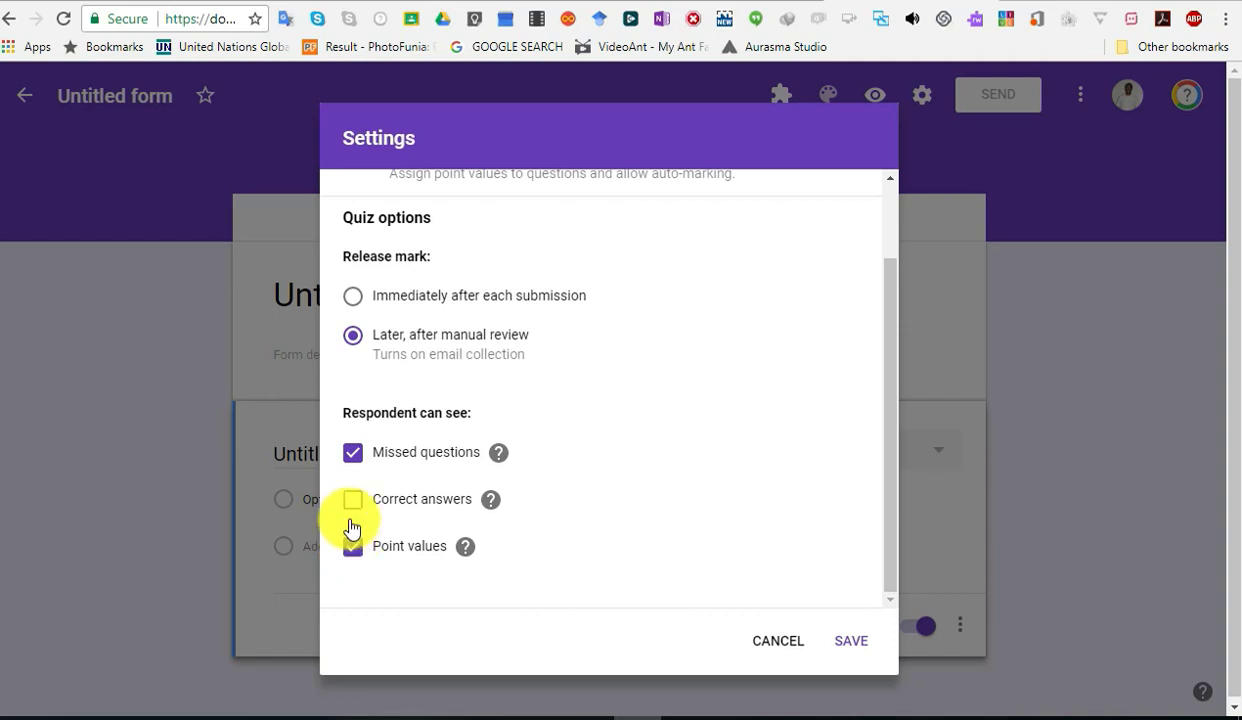
click(352, 546)
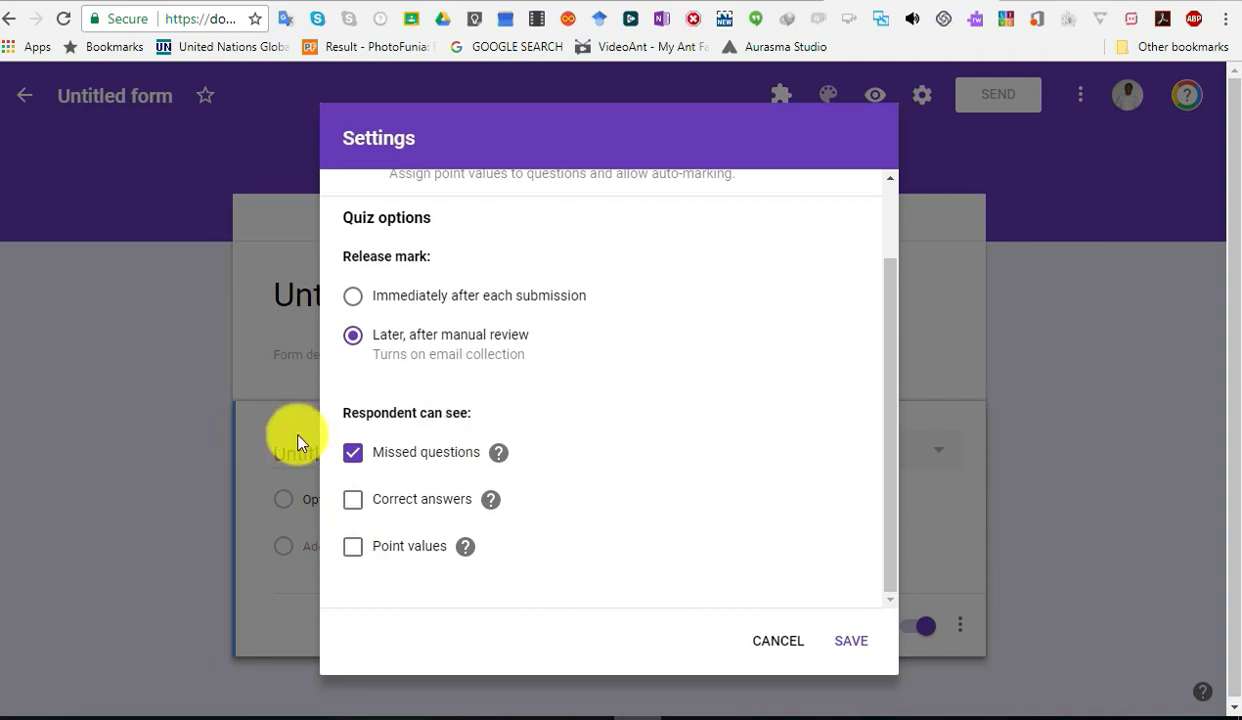
click(352, 456)
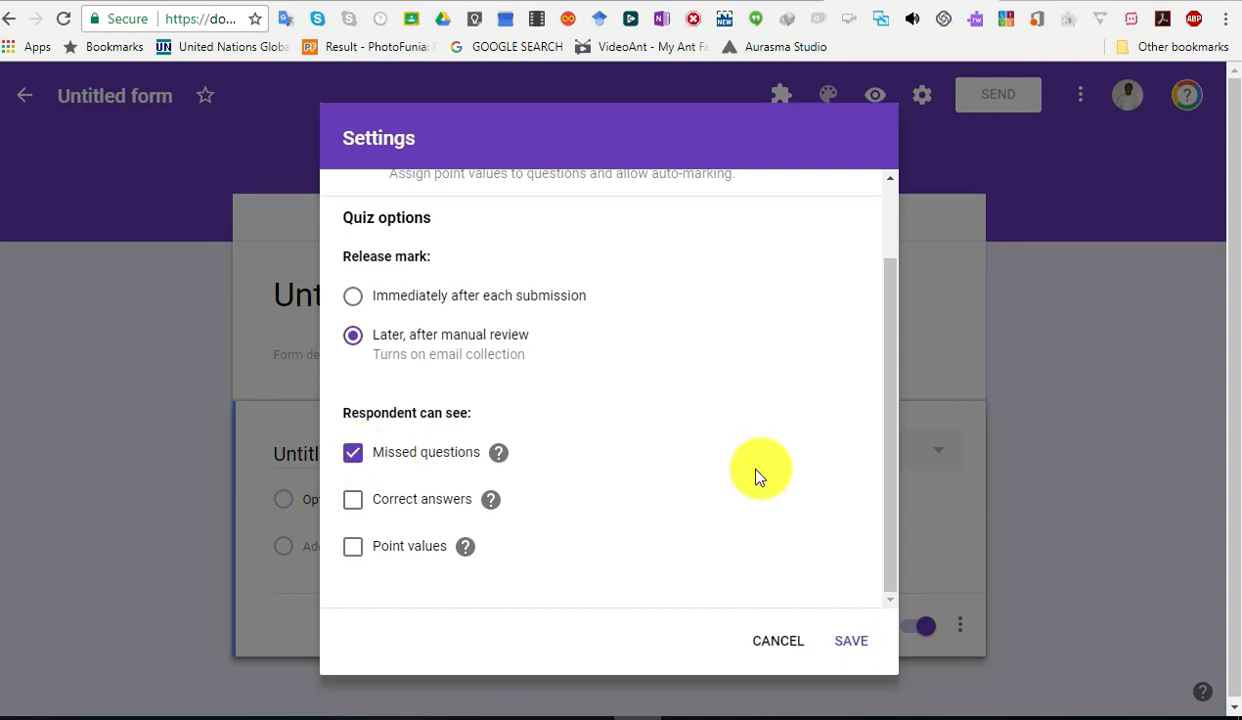
Step: Enable the progress bar in the form's presentation settings
scroll(760, 440, up, 3)
click(497, 198)
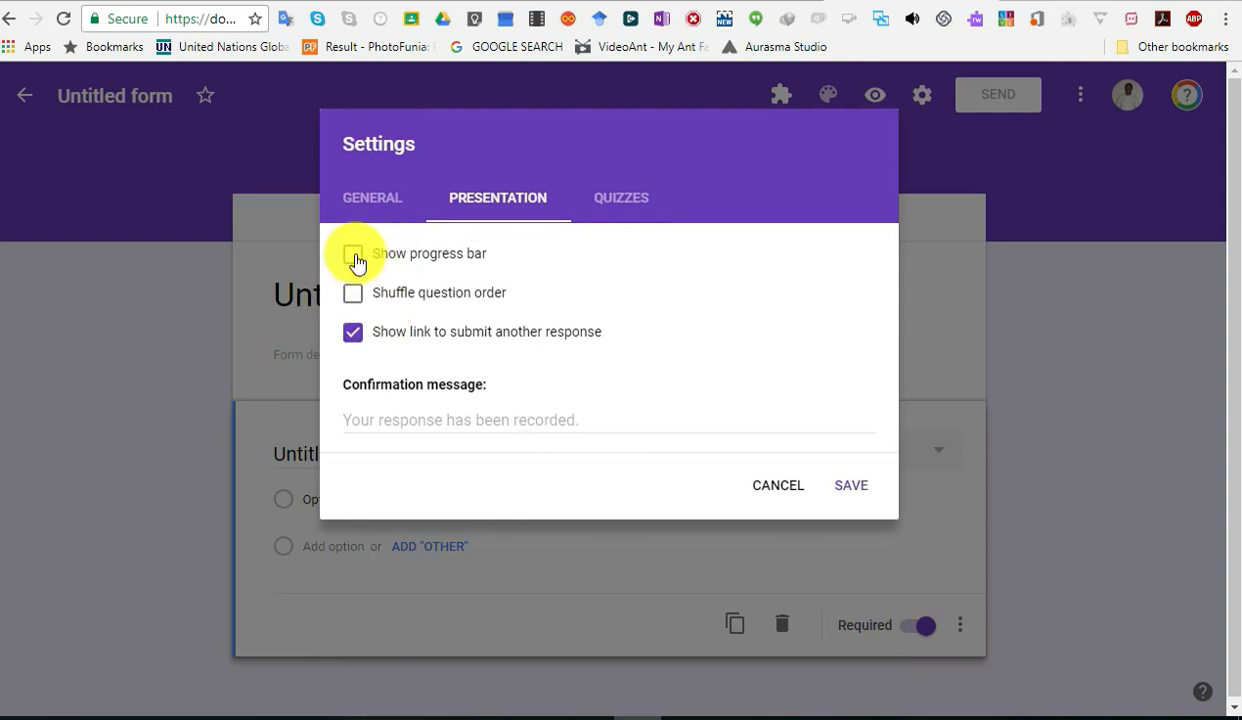
click(355, 258)
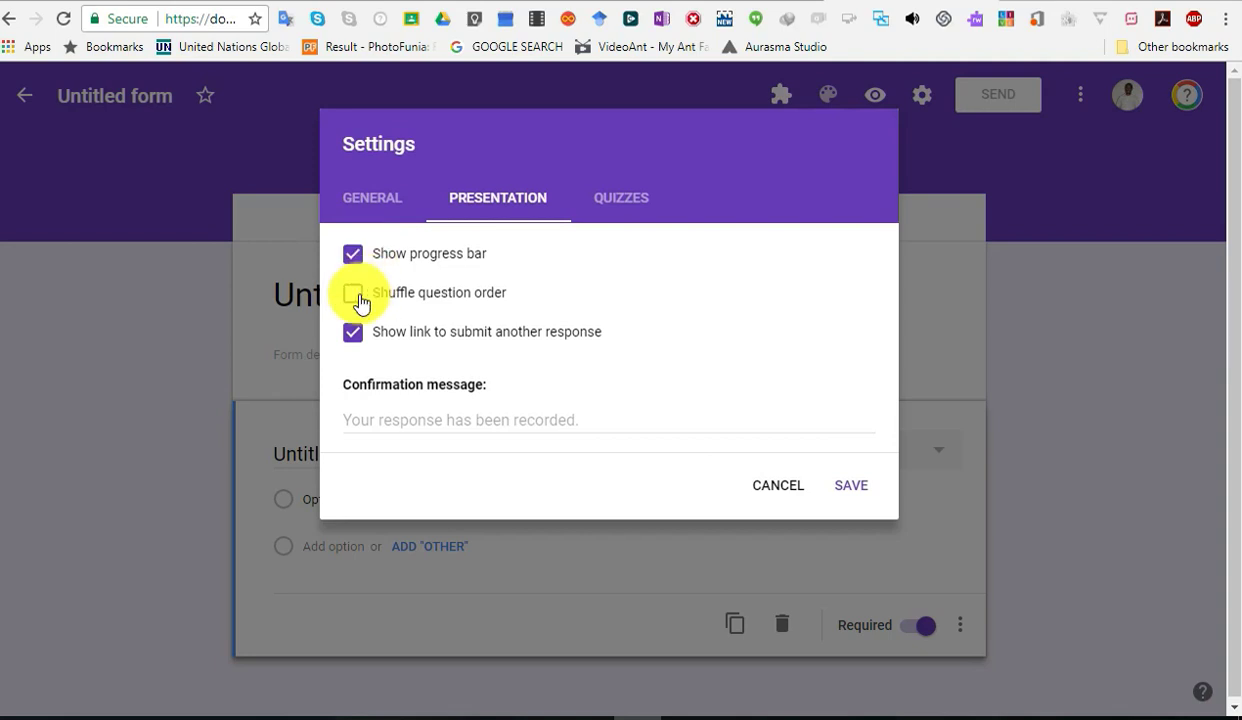
Step: Set the form's confirmation message to "Thanks for taking the questions."
click(437, 420)
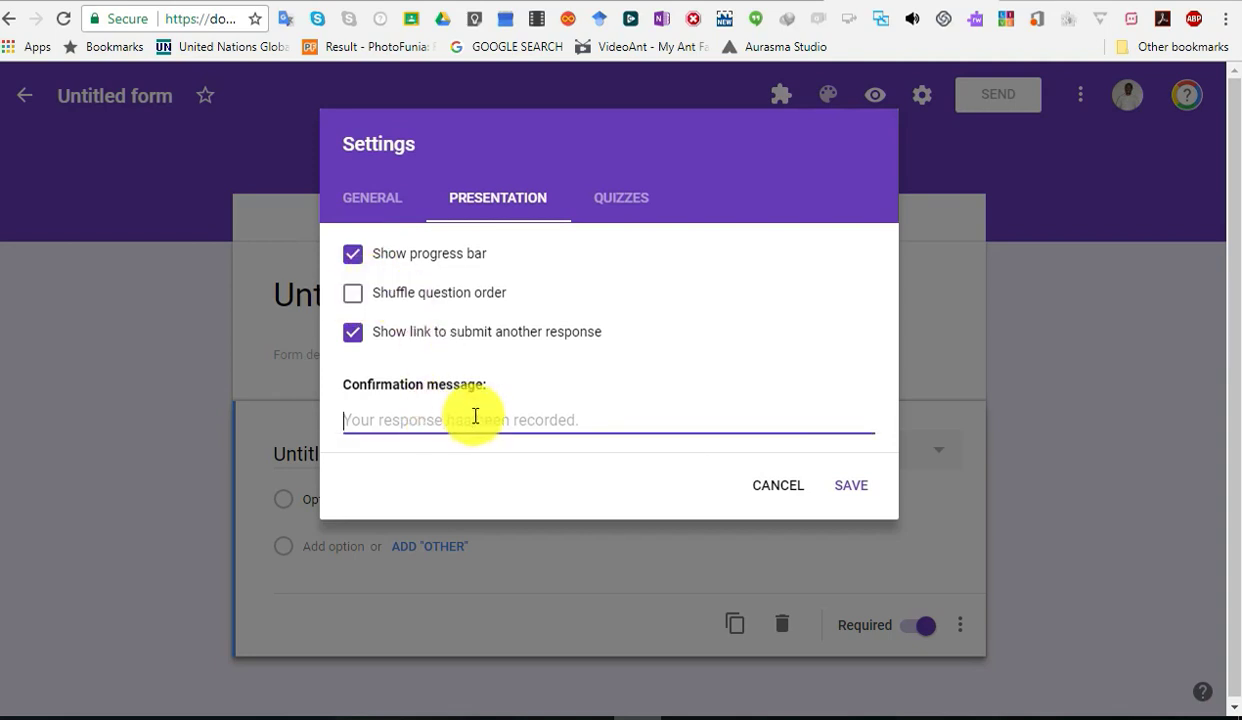
text(th)
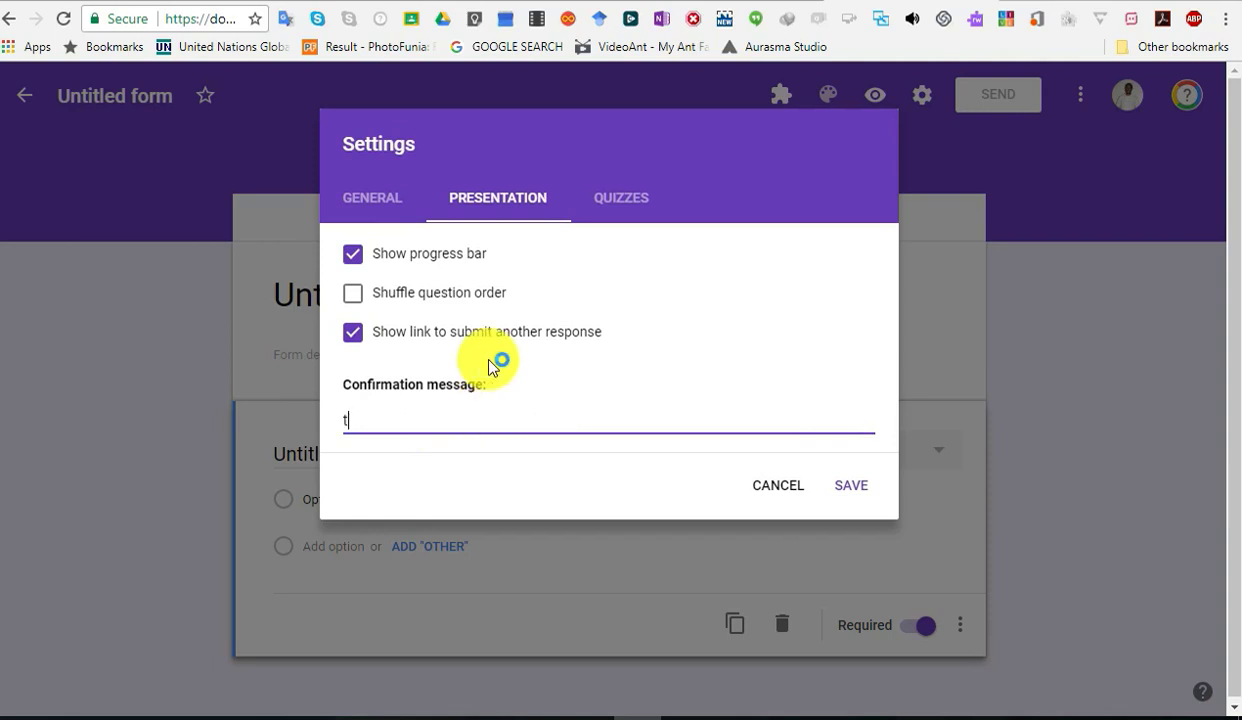
key(BackSpace)
key(BackSpace)
text(tHANK)
key(BackSpace)
key(BackSpace)
key(BackSpace)
key(BackSpace)
key(BackSpace)
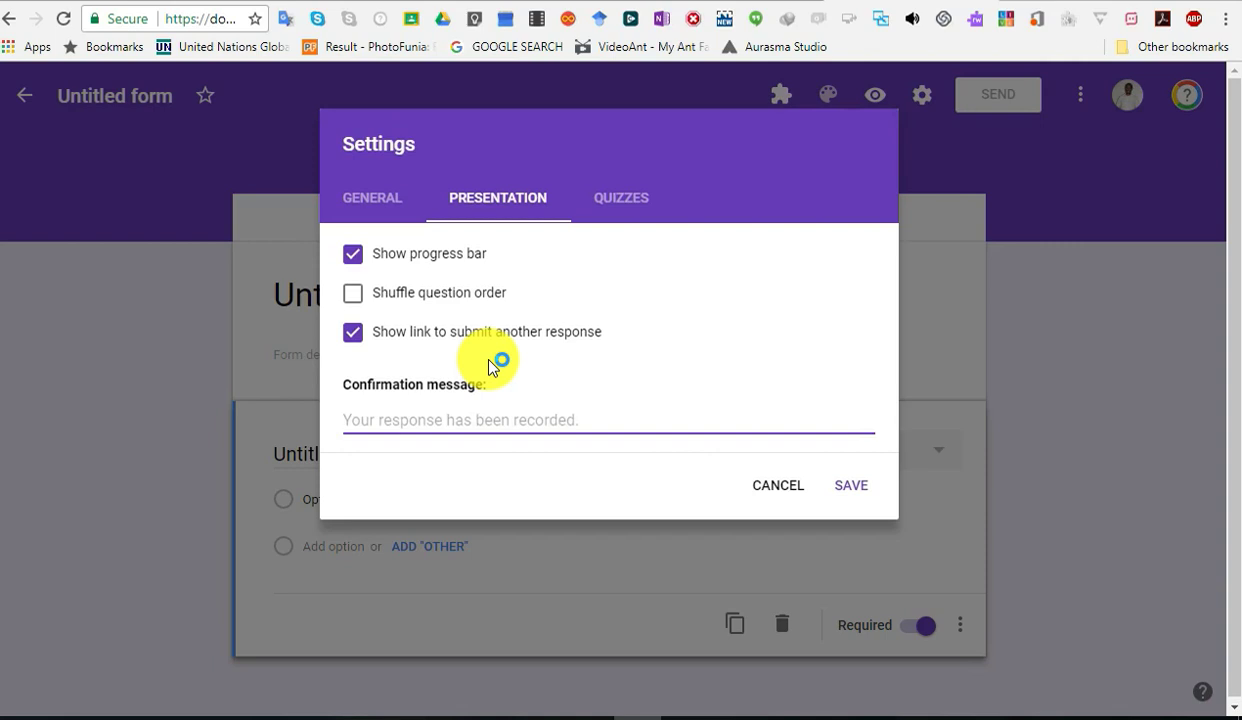
text(Thanks fo)
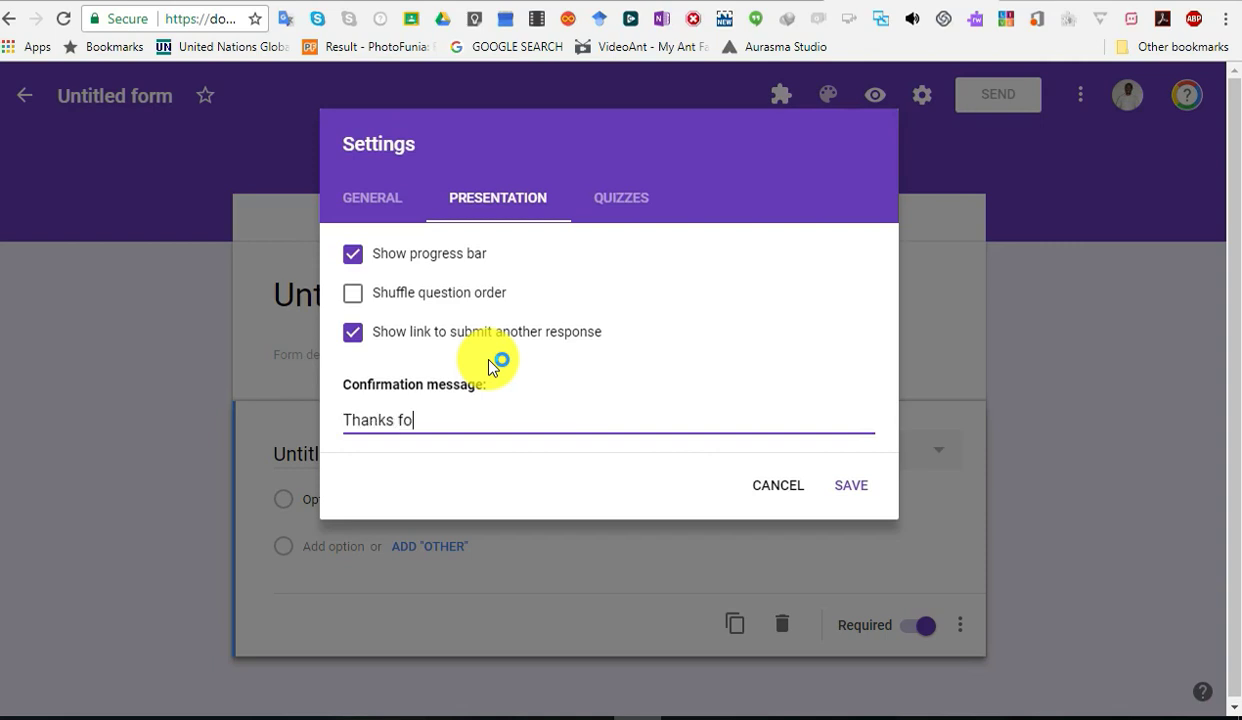
text(r taking the ques)
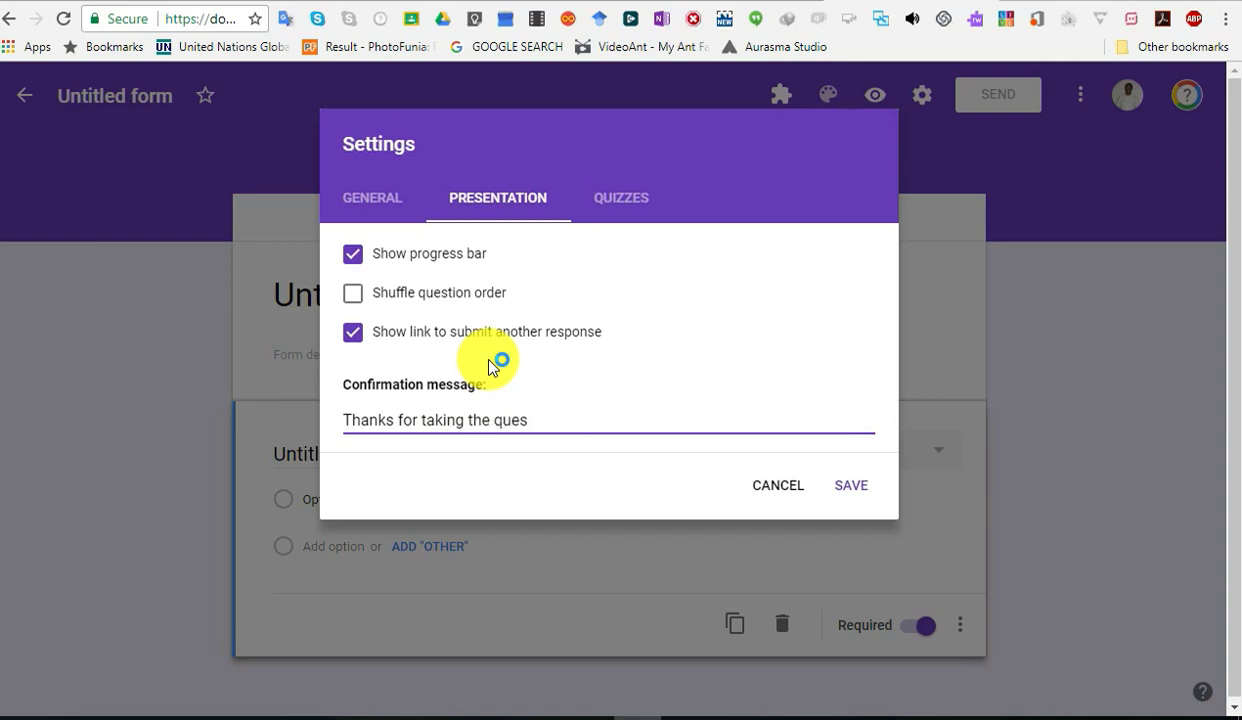
text(tions.)
Step: Limit the form to 1 response with response receipts disabled in the general settings, and save the settings
click(394, 212)
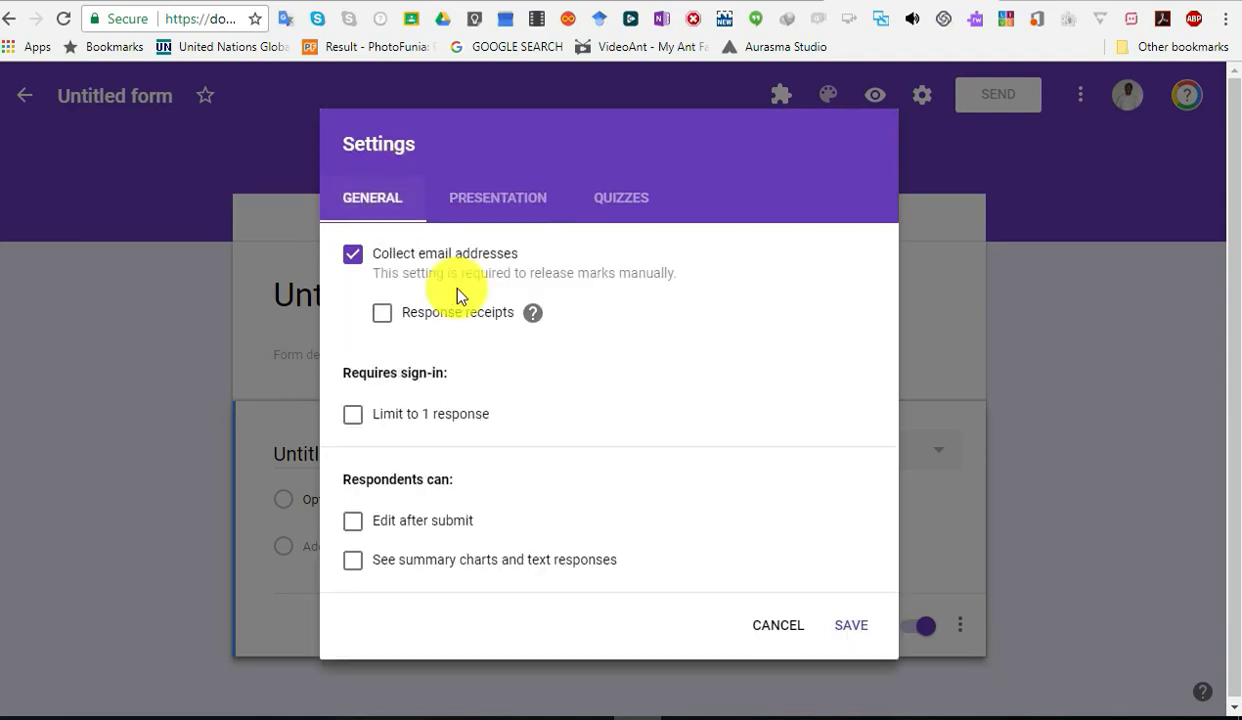
click(381, 318)
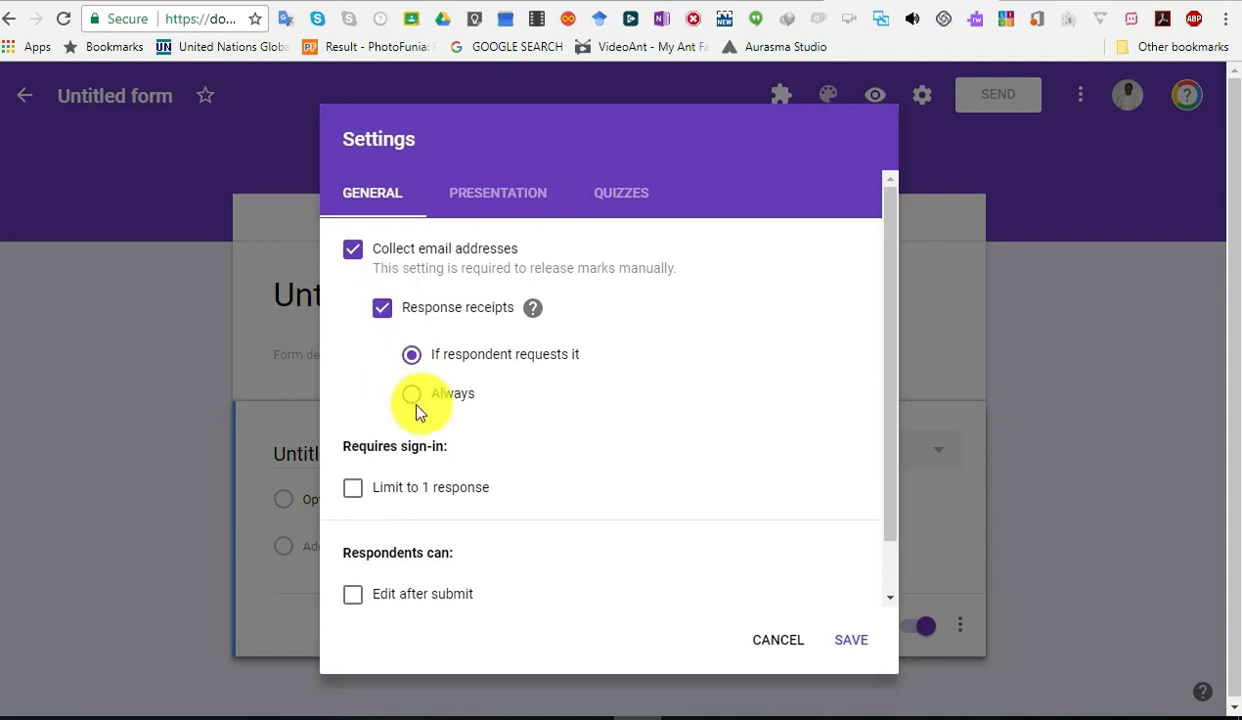
click(380, 314)
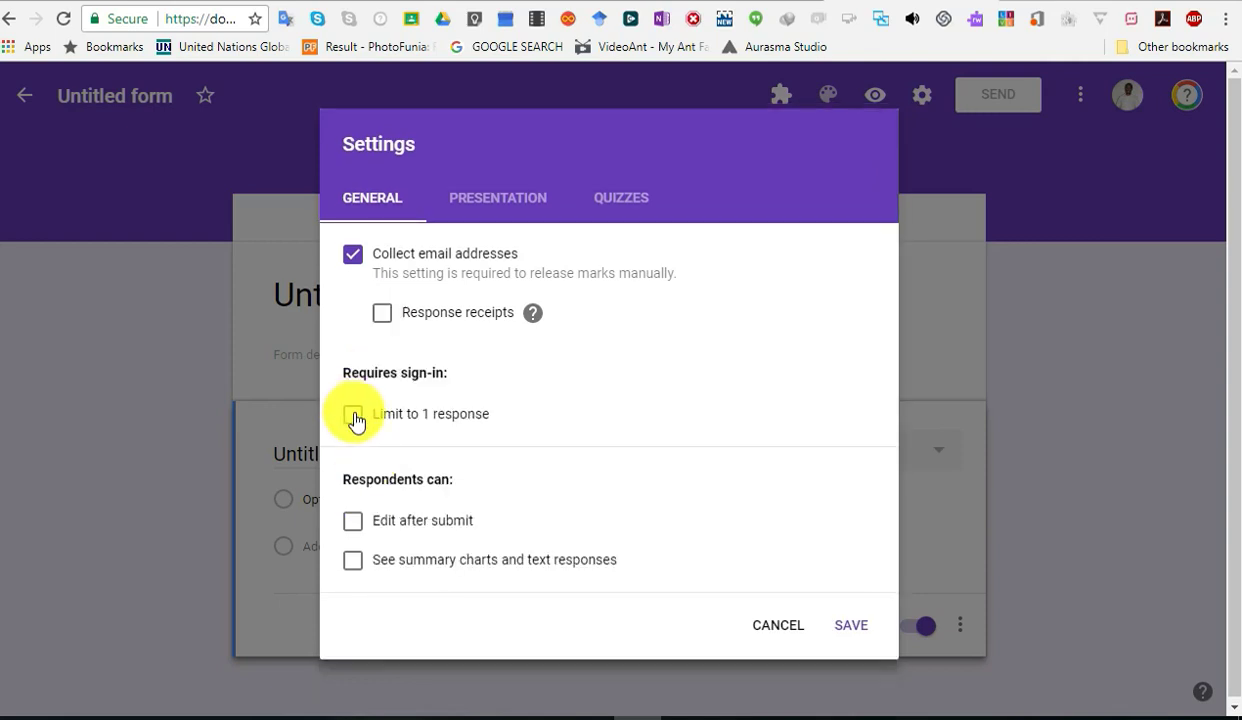
click(353, 415)
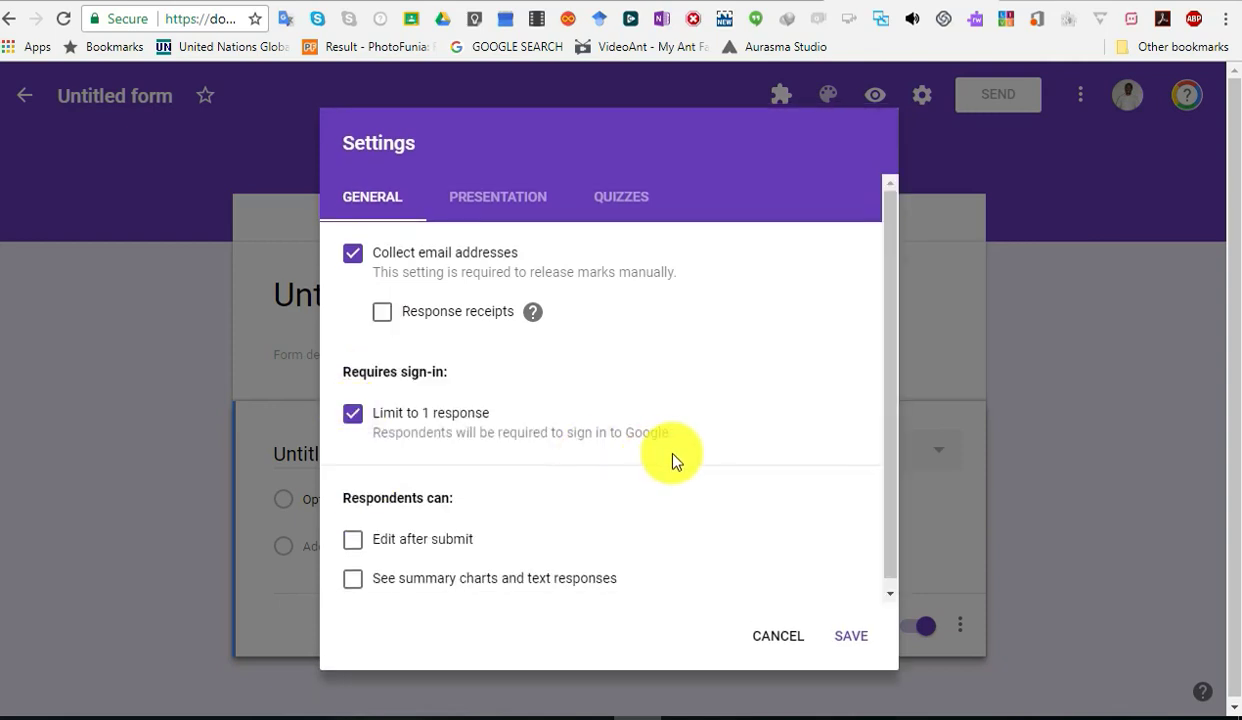
scroll(884, 452, down, 1)
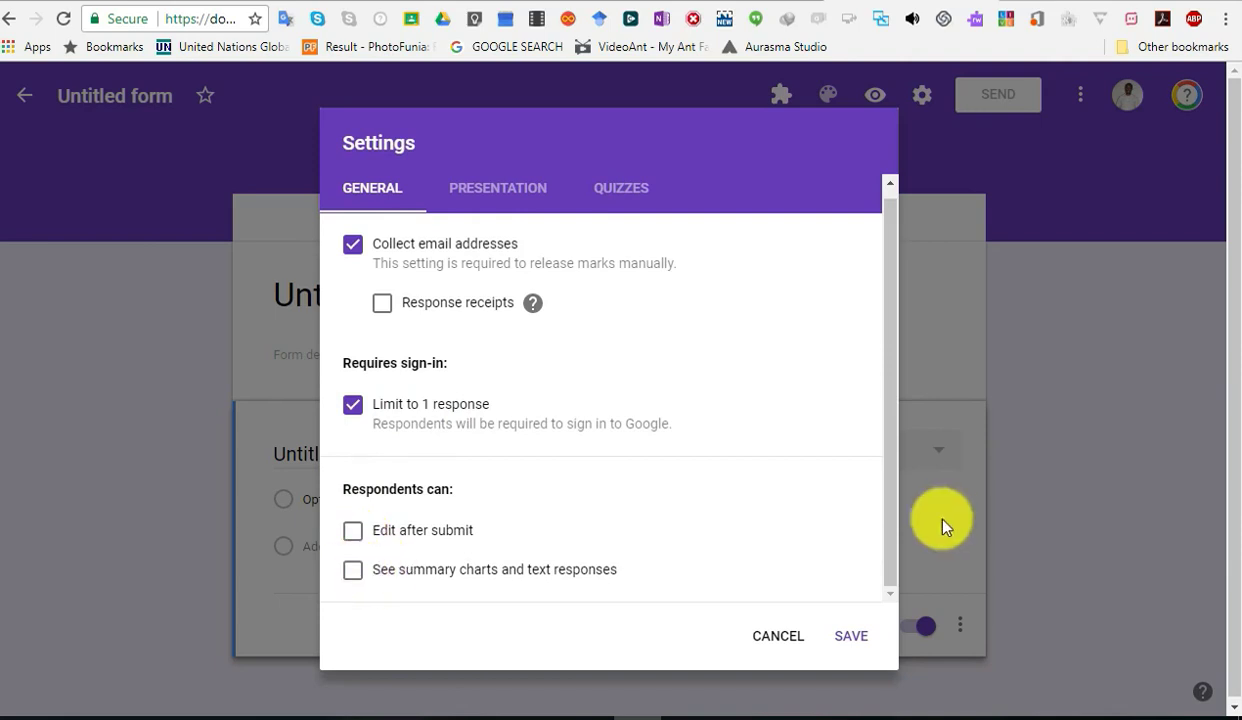
click(855, 640)
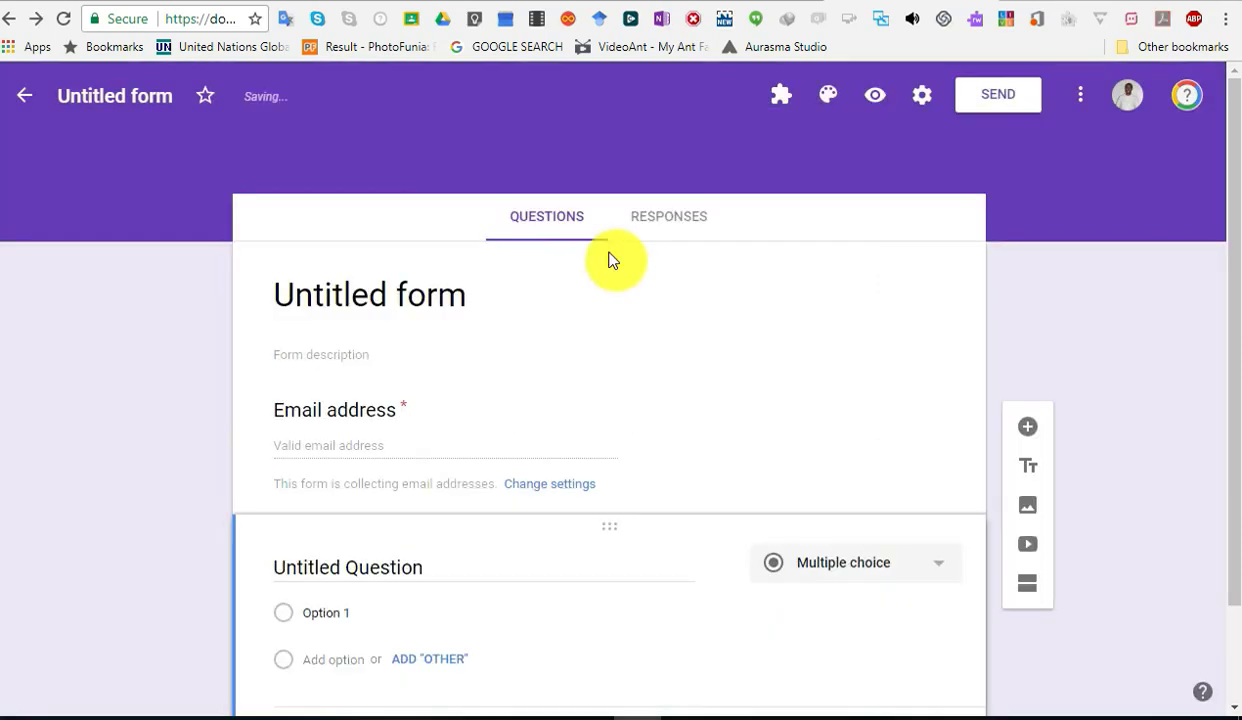
Step: Link the form's responses to the first existing untitled spreadsheet as the response destination
click(665, 236)
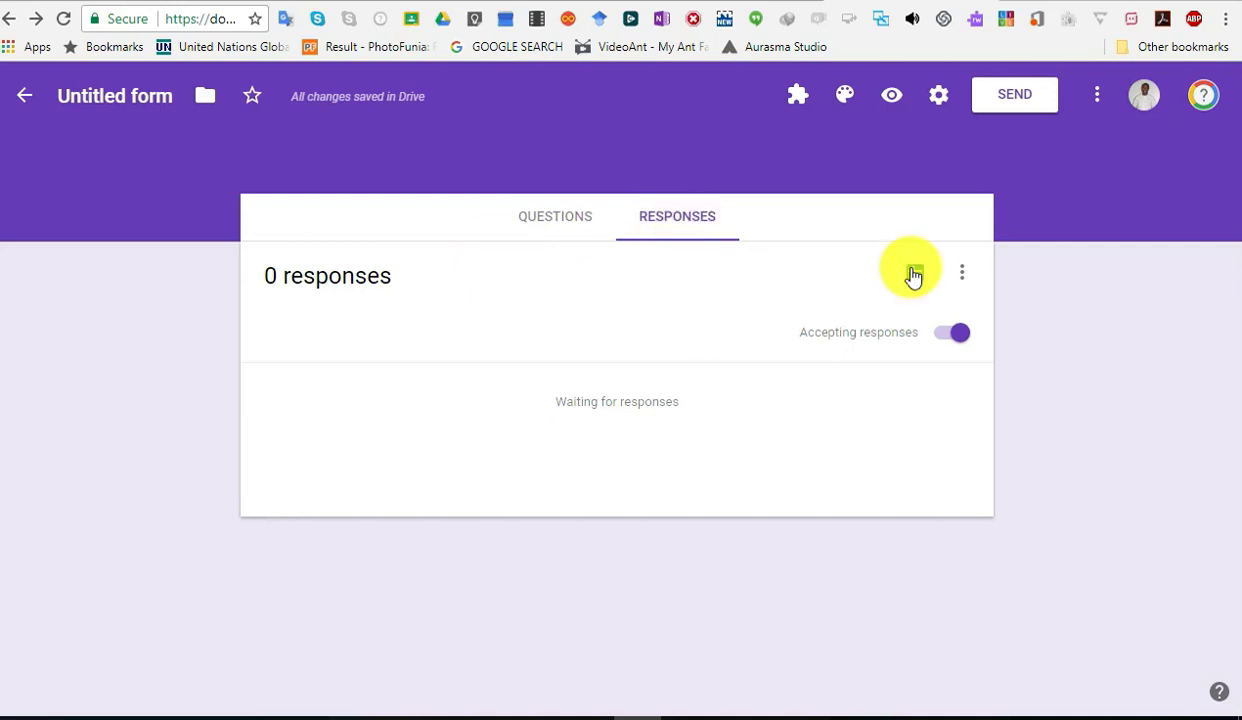
click(964, 277)
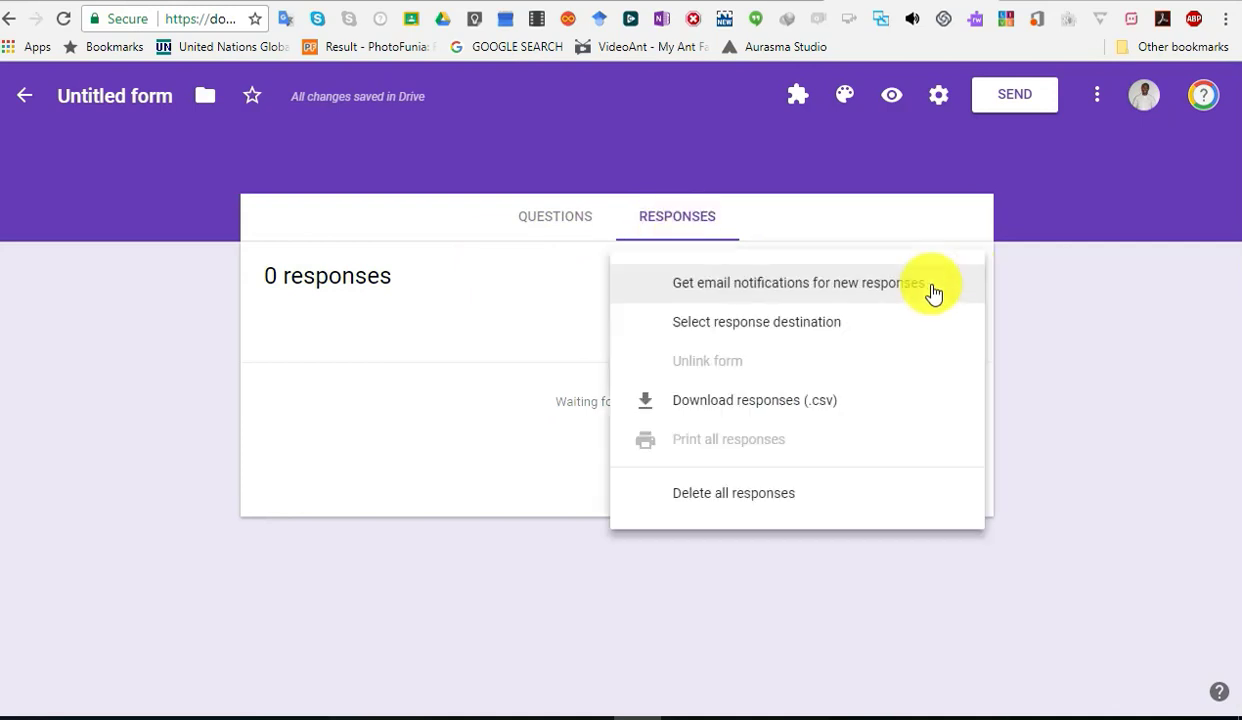
click(739, 331)
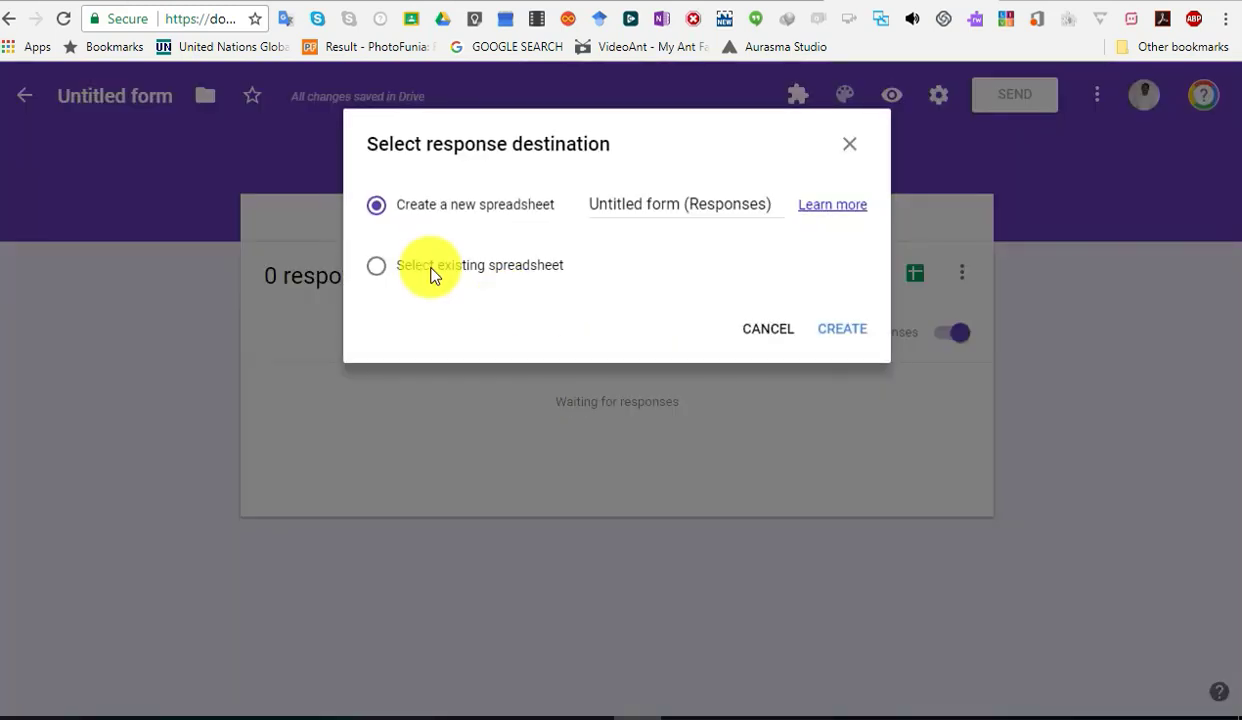
click(388, 277)
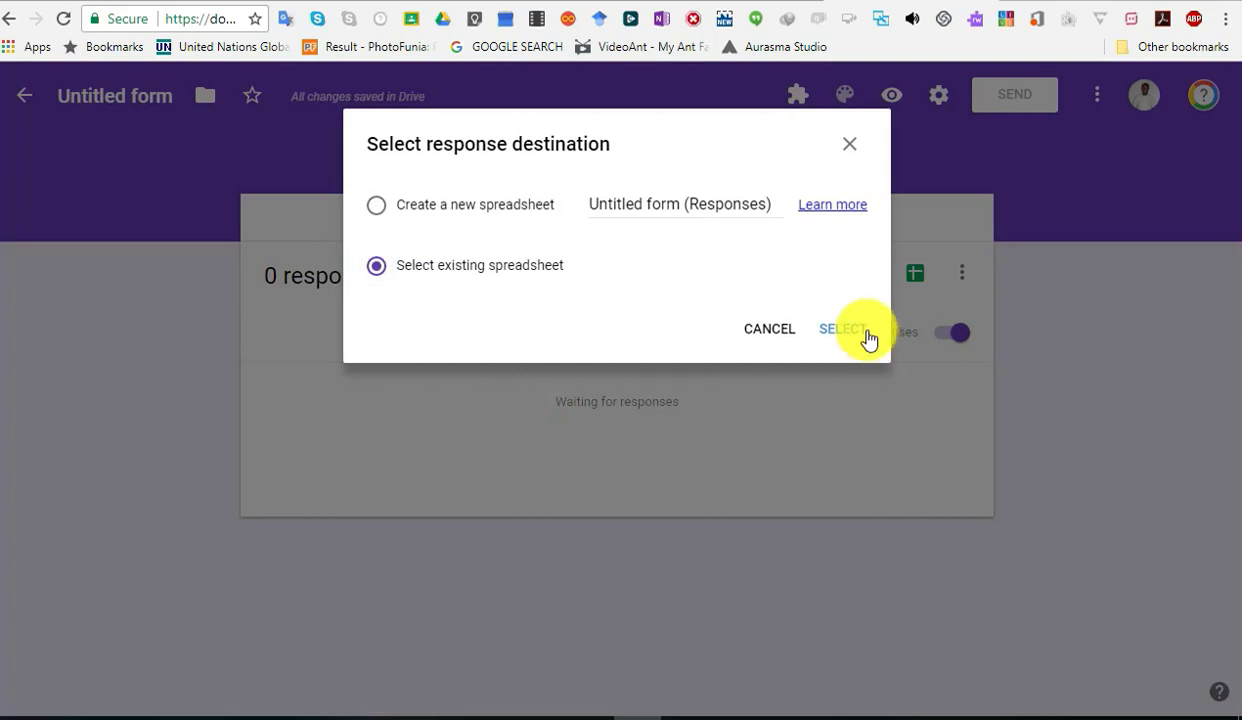
click(866, 338)
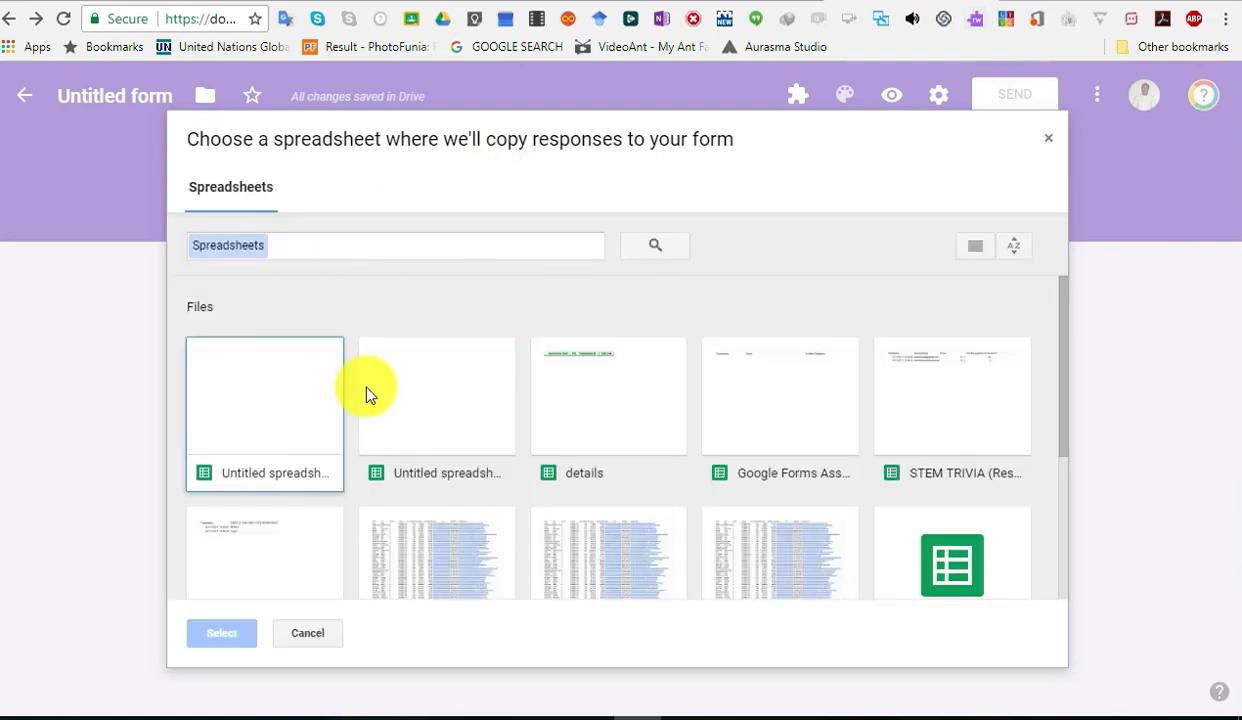
double_click(265, 430)
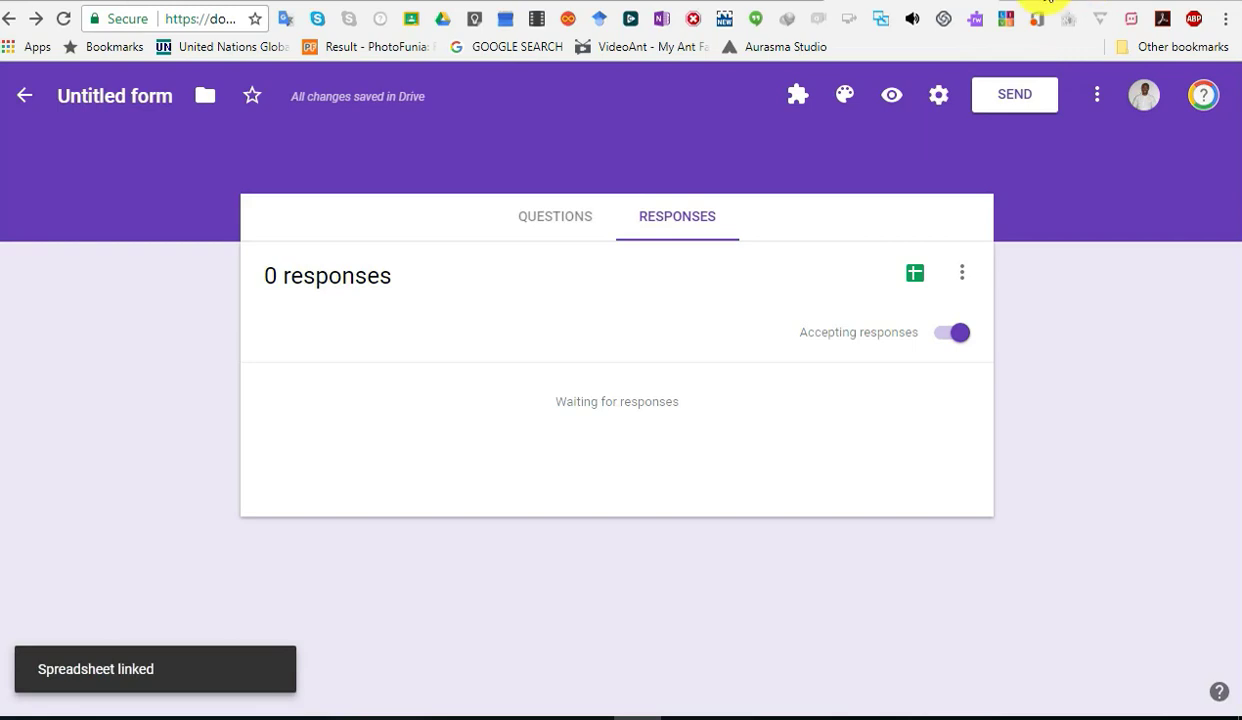
Step: Check the spreadsheet linked to the form's responses and return to the form
click(577, 233)
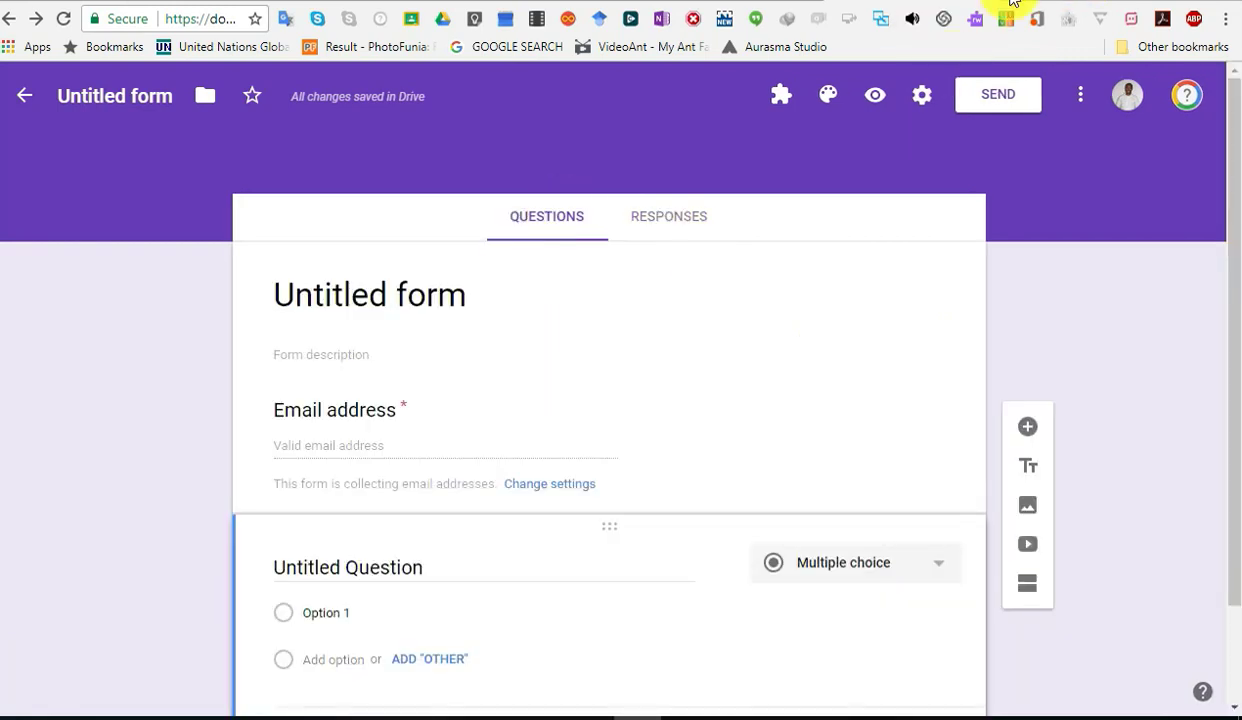
click(662, 216)
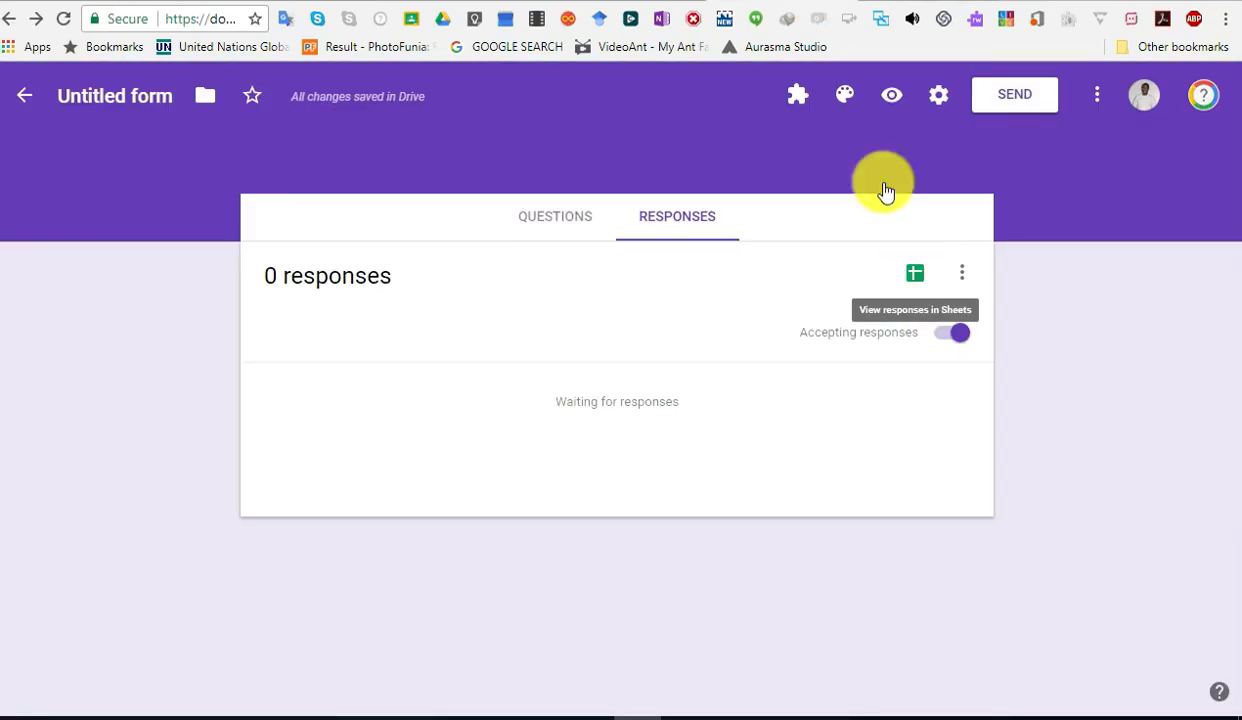
click(914, 4)
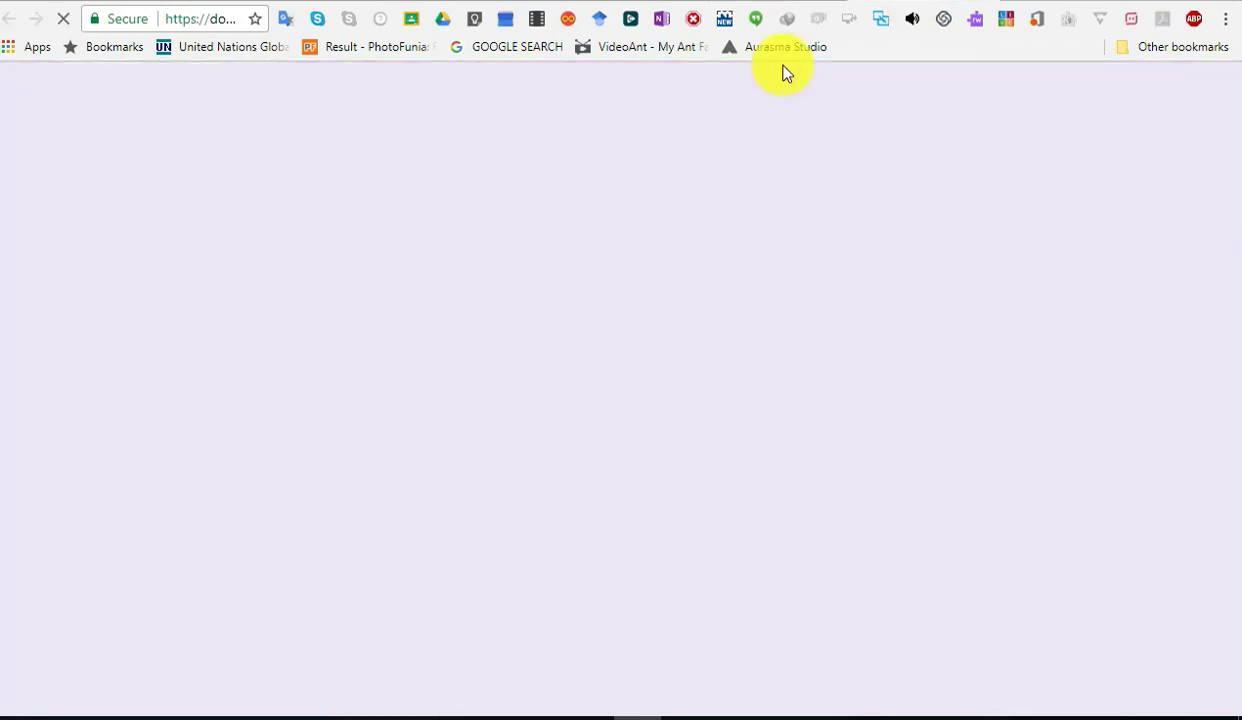
click(786, 2)
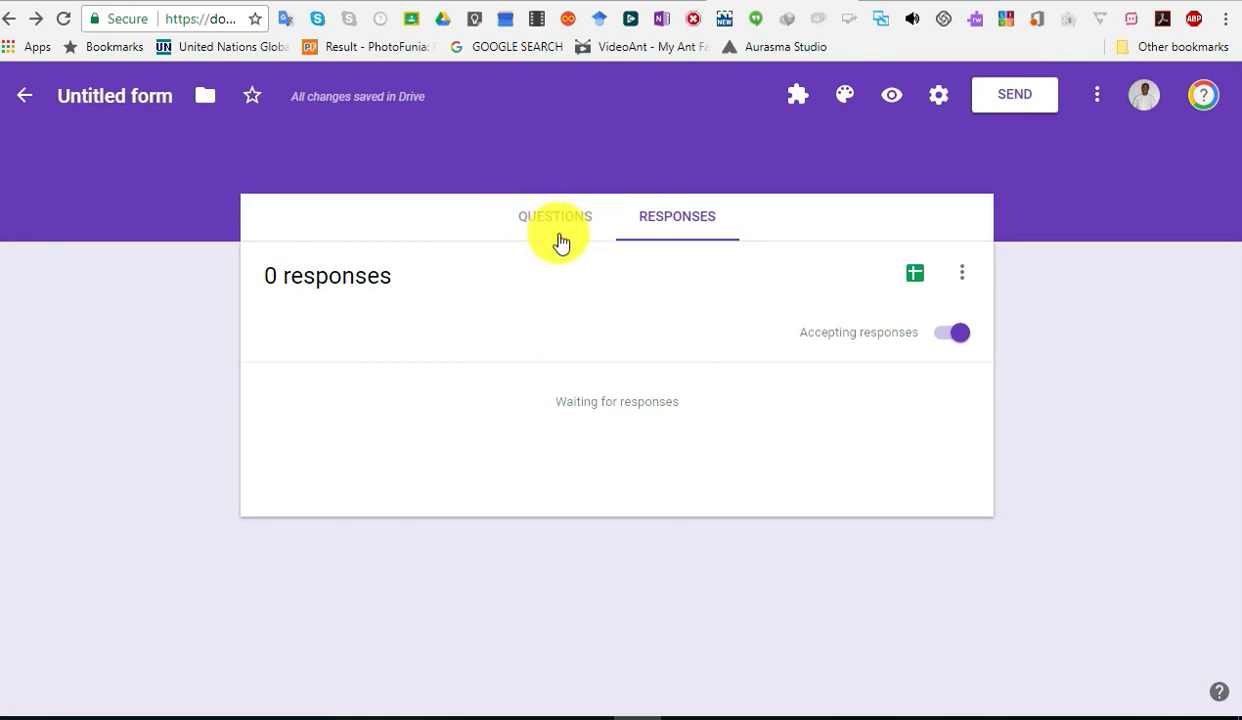
Step: Change the form's title to "English Test" in the questions view
click(558, 233)
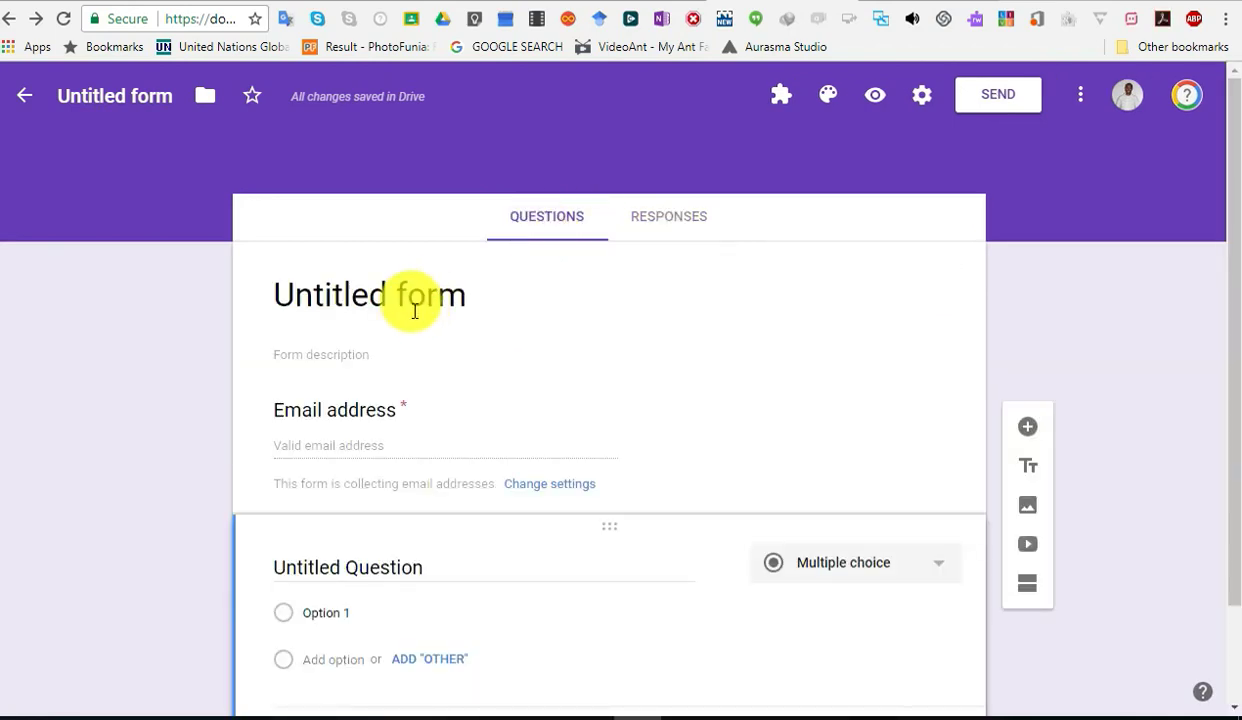
click(415, 311)
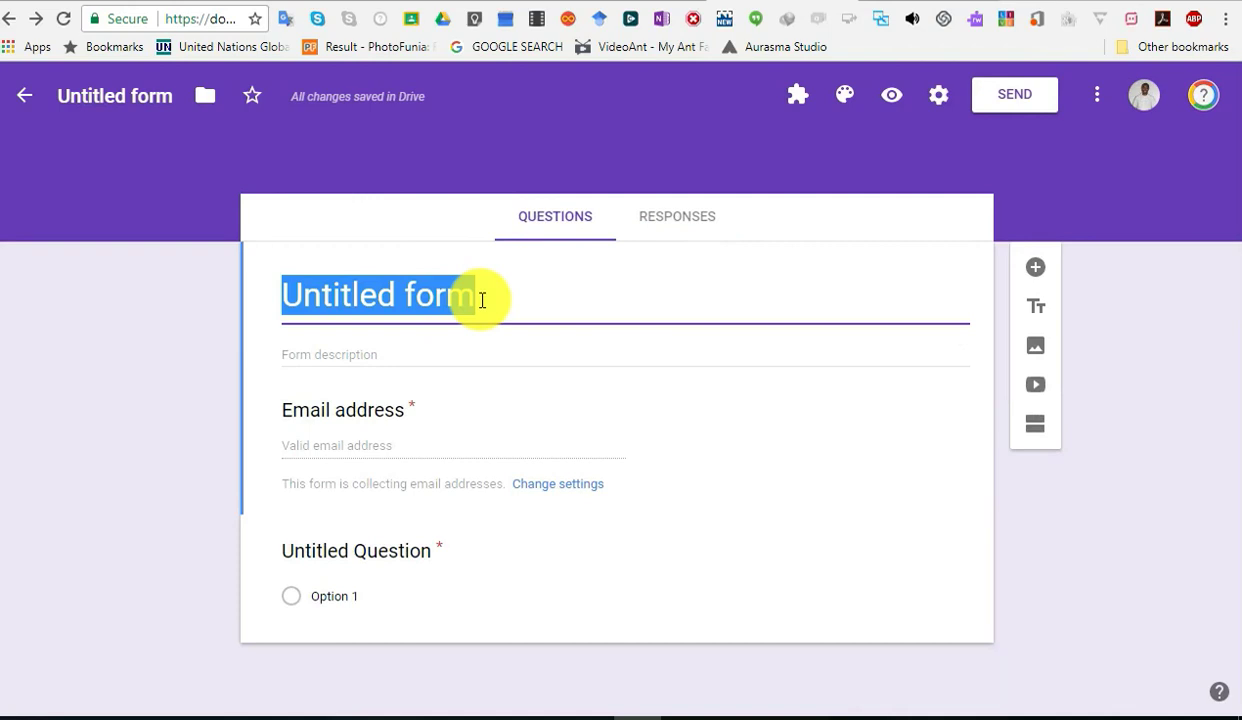
text(Englis)
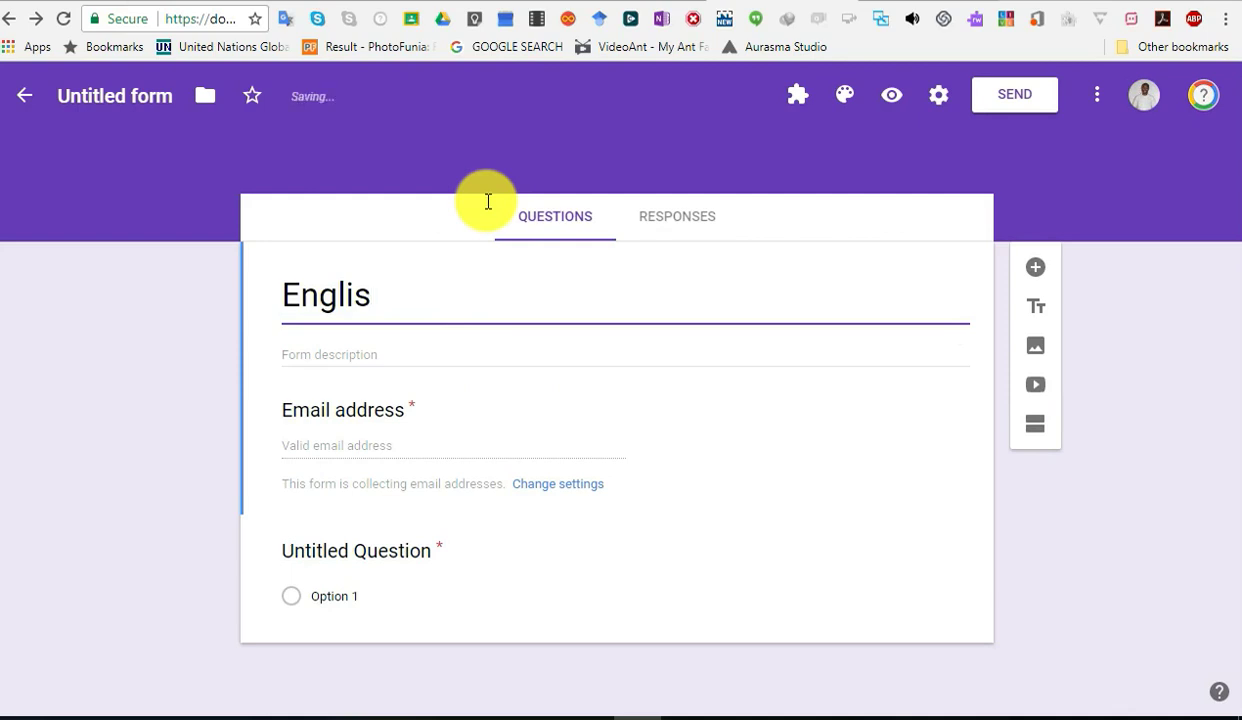
text(h)
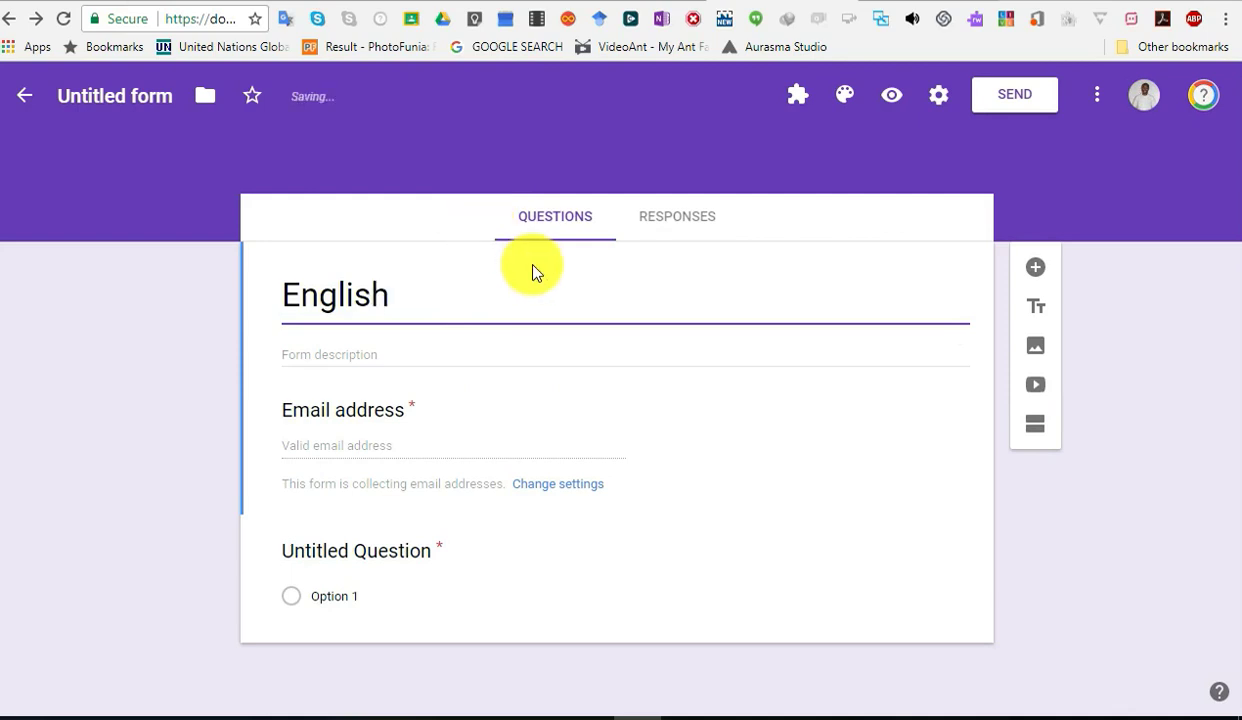
text( Tets)
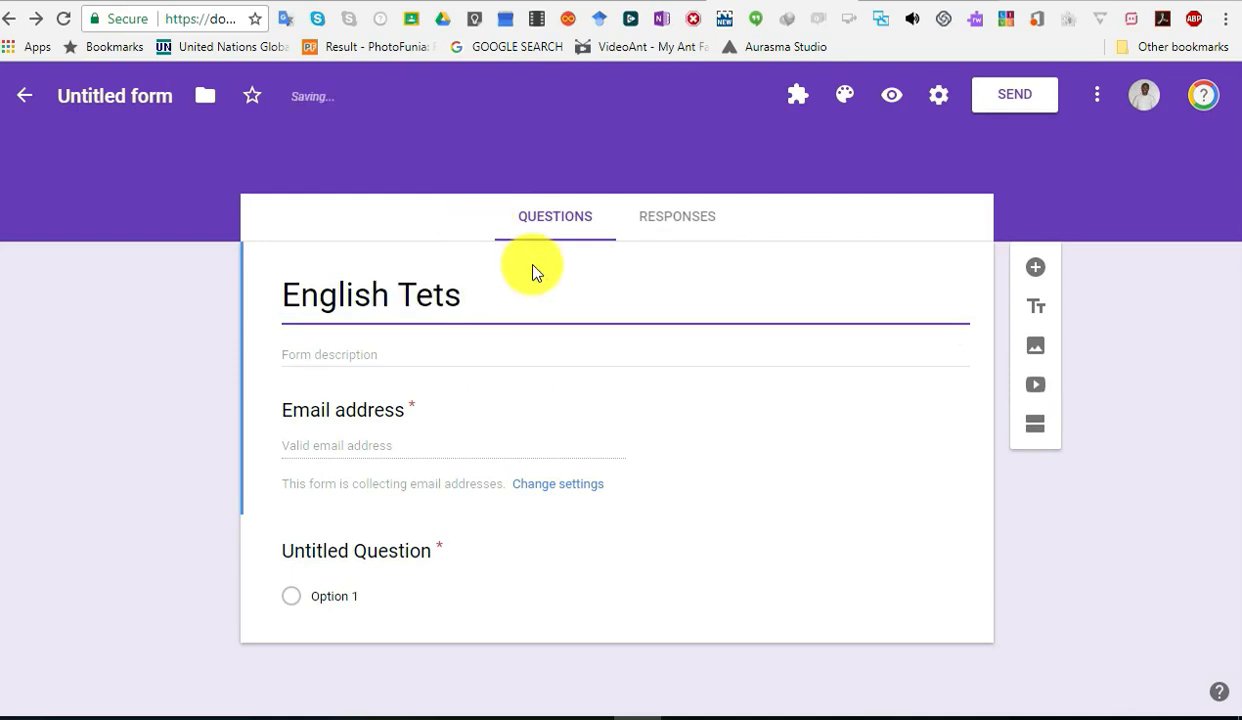
key(BackSpace)
key(BackSpace)
text(st)
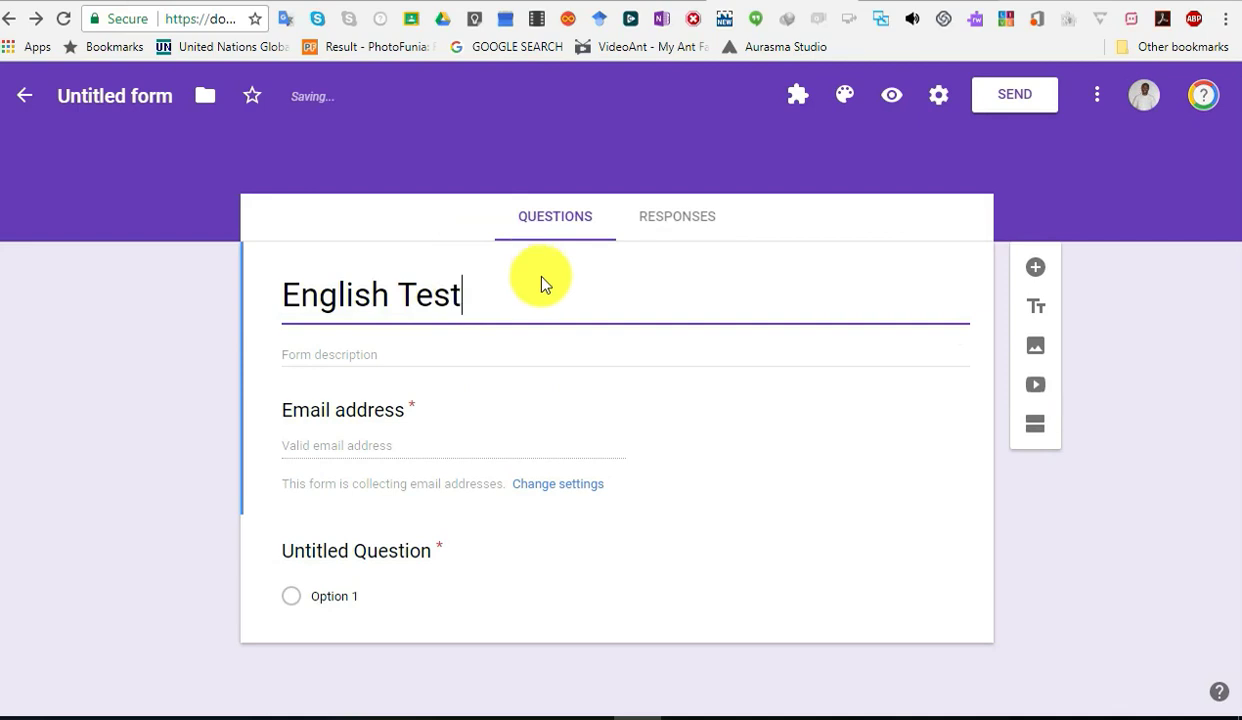
Step: Enter "Answer all questions" as the form description
click(511, 355)
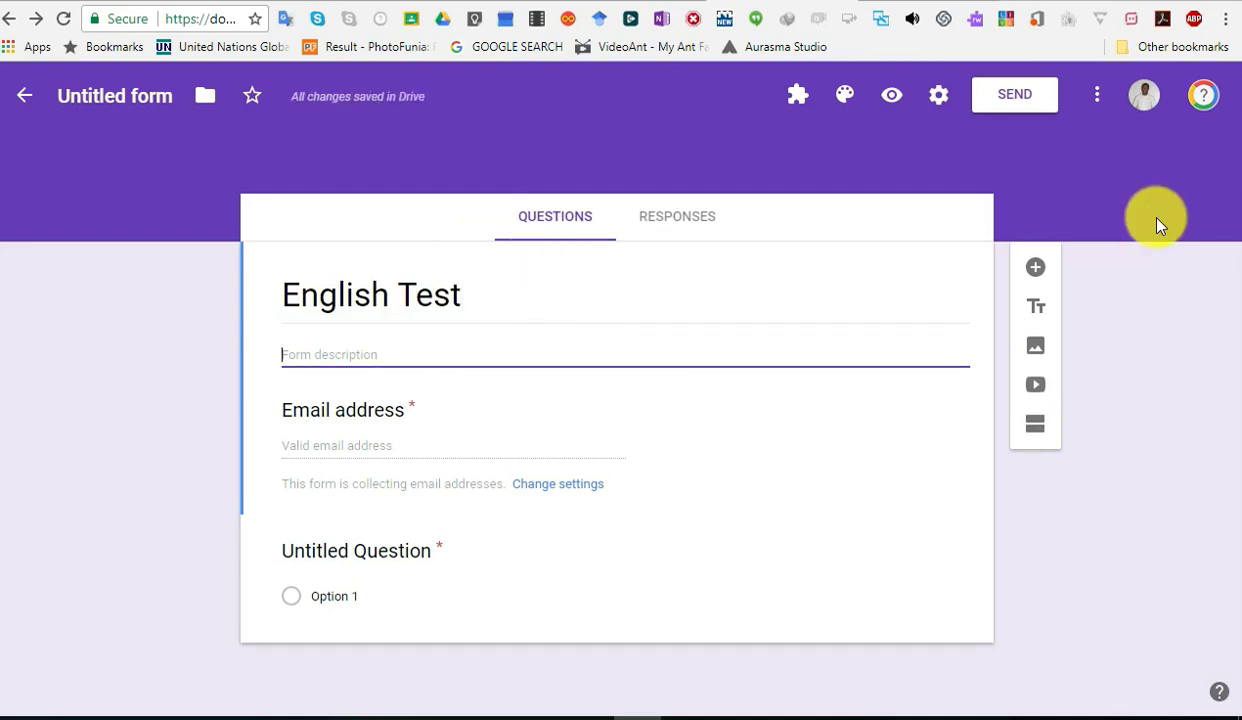
text(ANsw)
key(BackSpace)
key(BackSpace)
key(BackSpace)
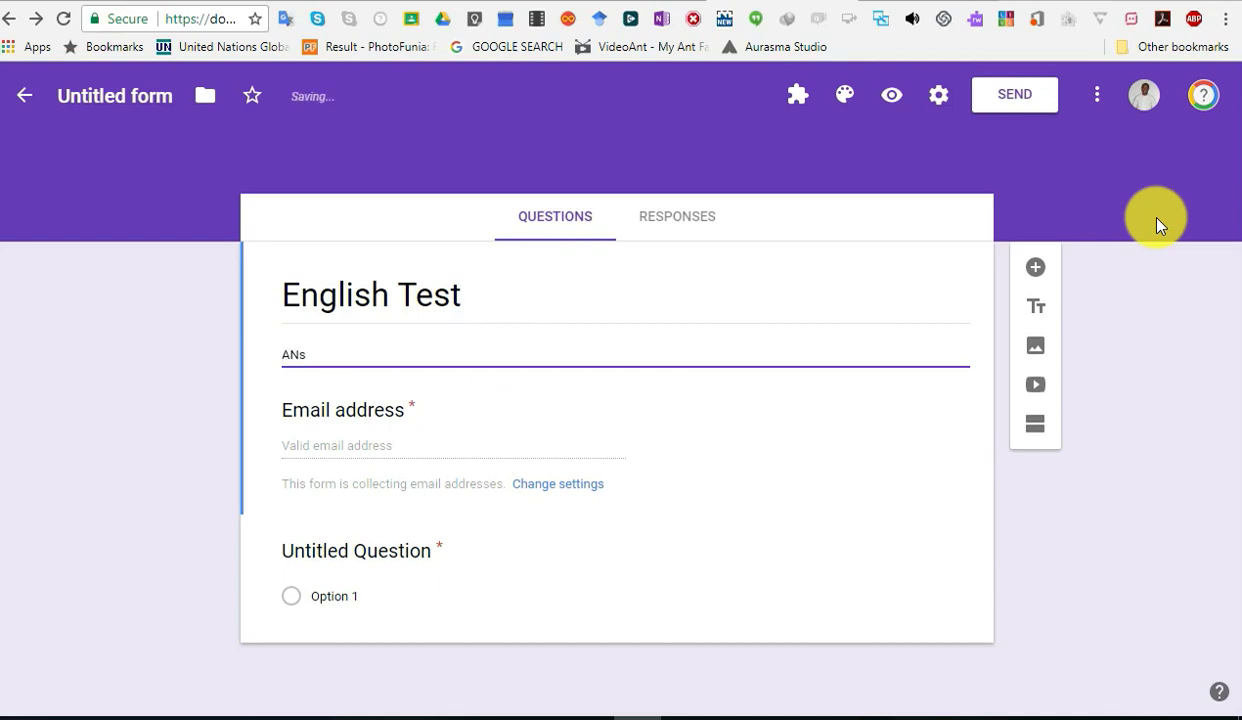
text(nswer)
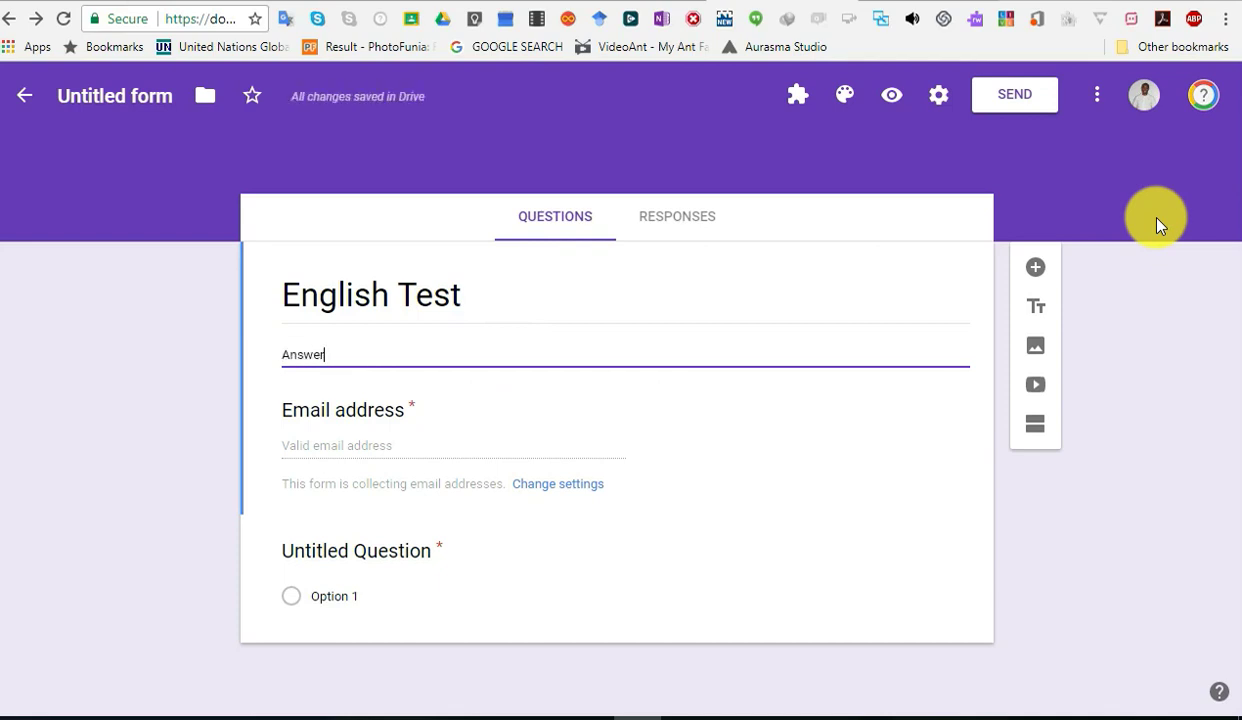
text( all questions)
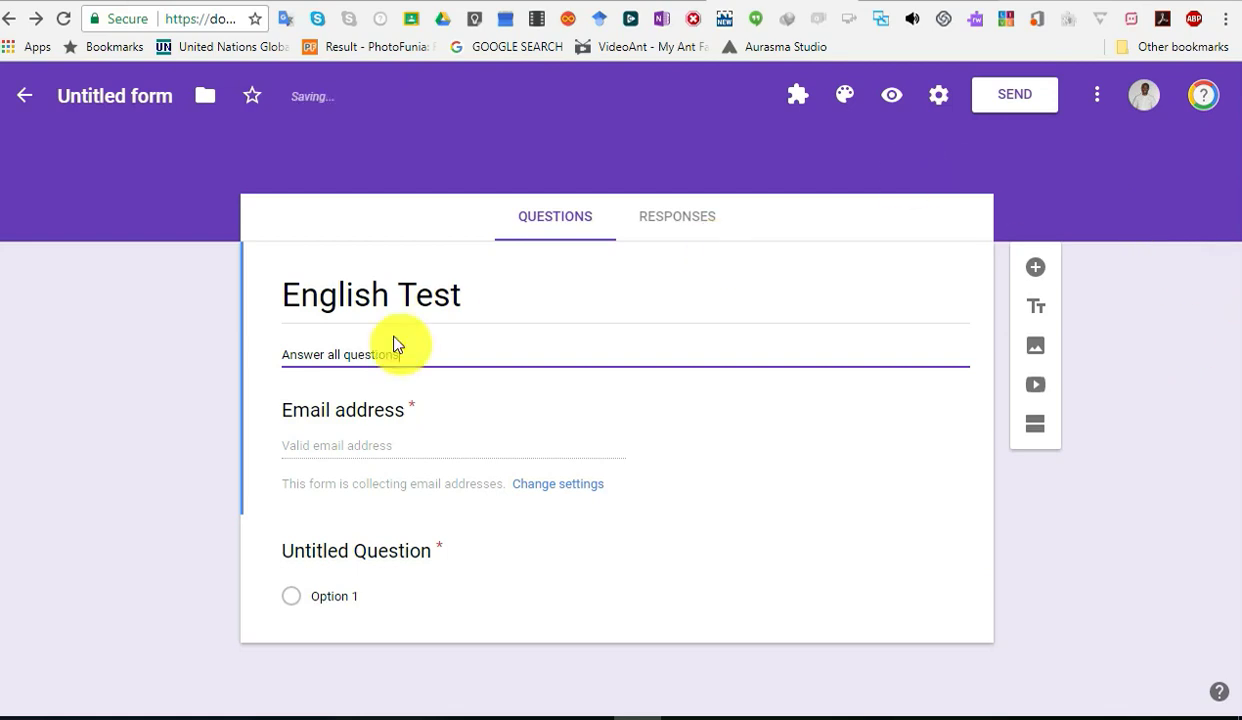
Step: Keep the first question as multiple choice and set its text to "What is a Noun?"
click(395, 559)
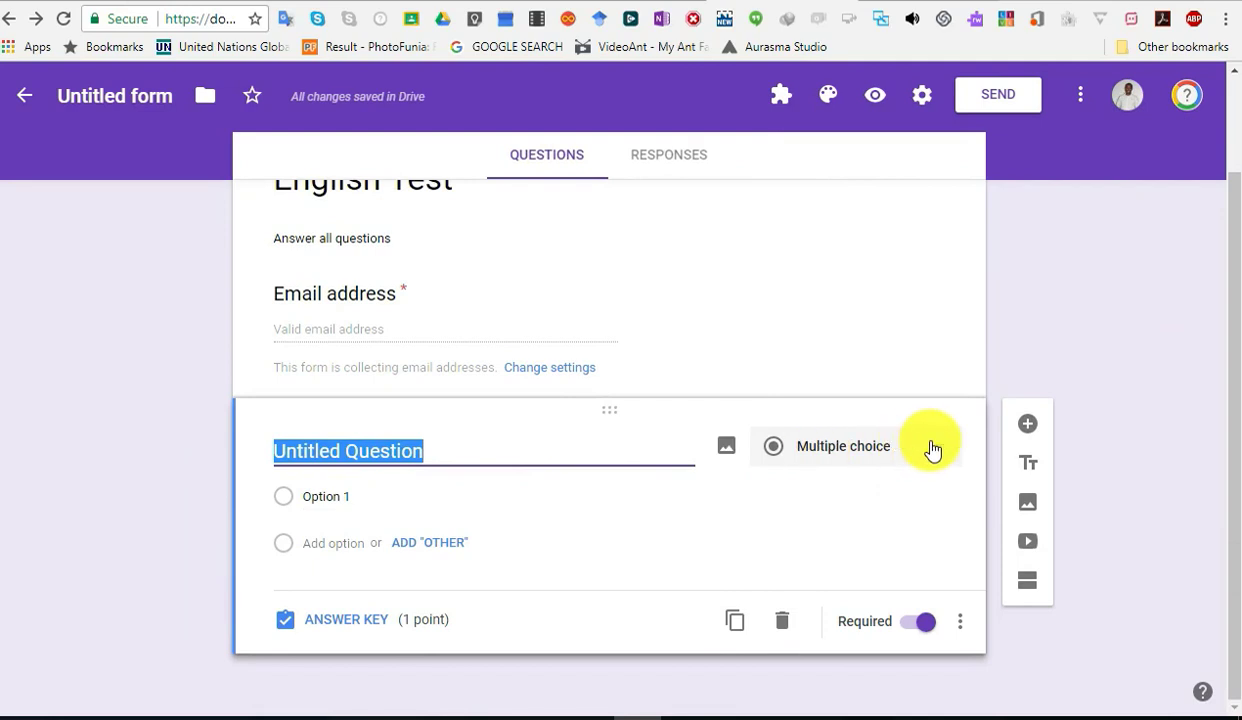
click(931, 450)
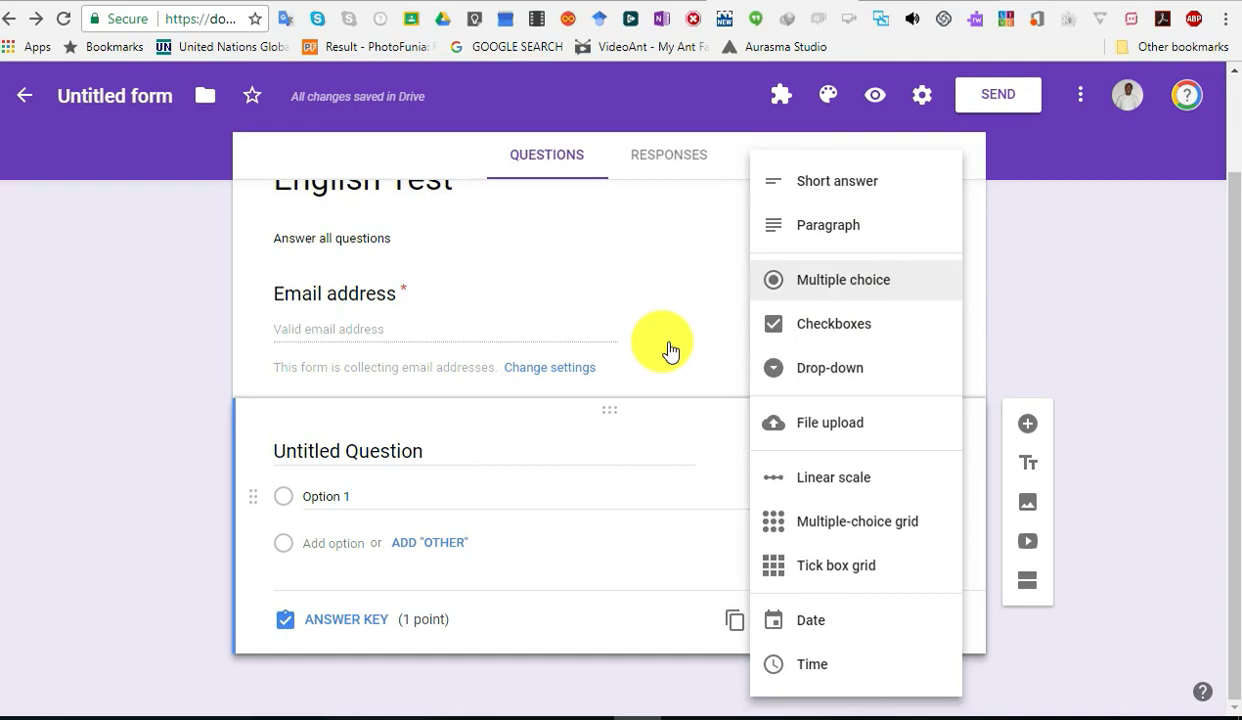
click(874, 292)
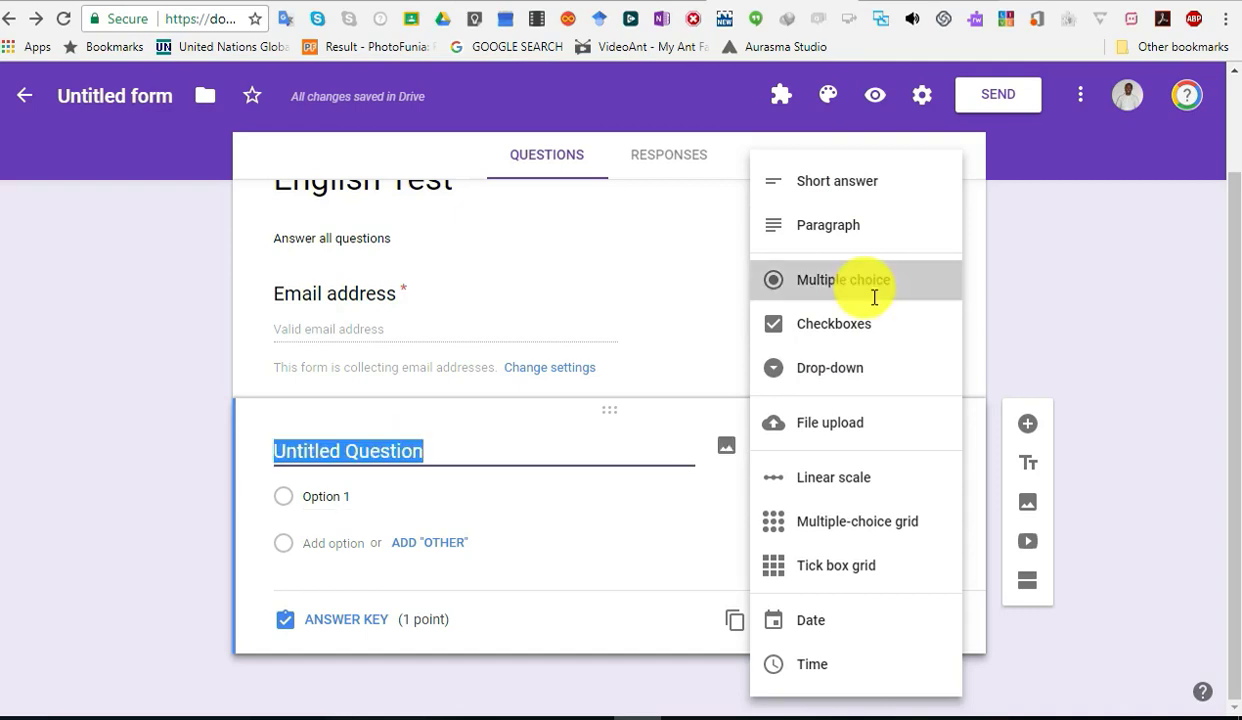
click(250, 440)
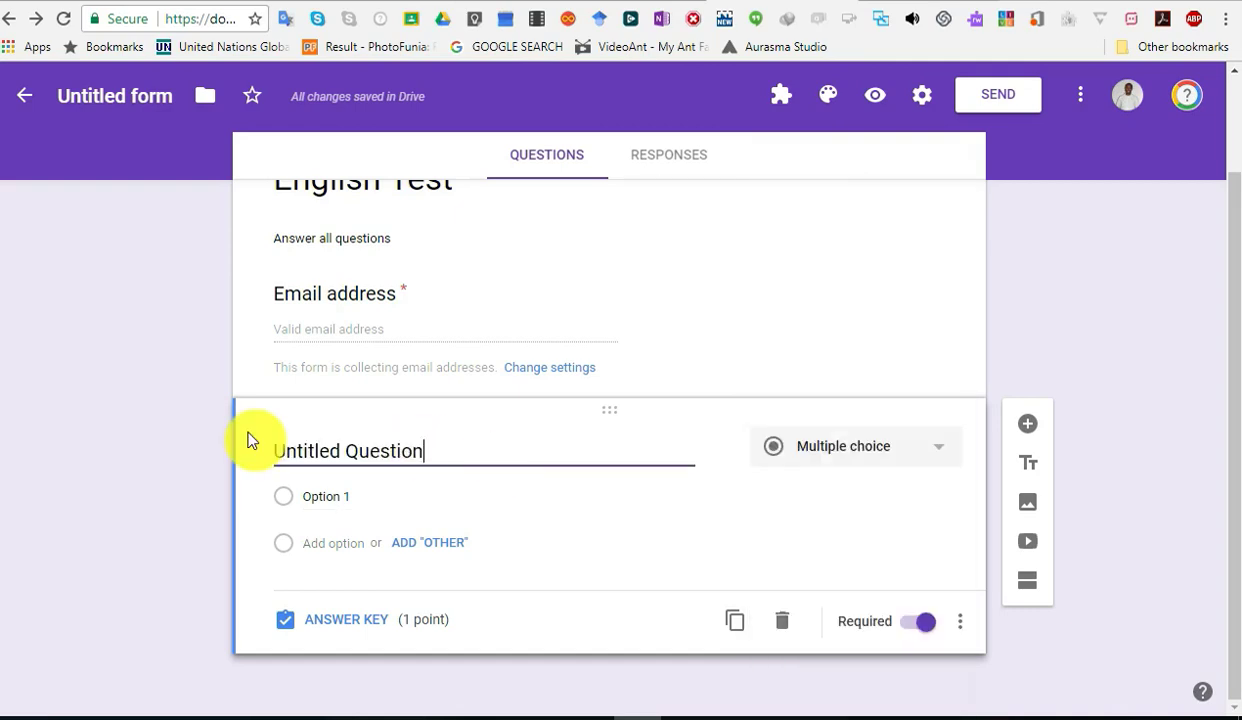
triple_click(264, 447)
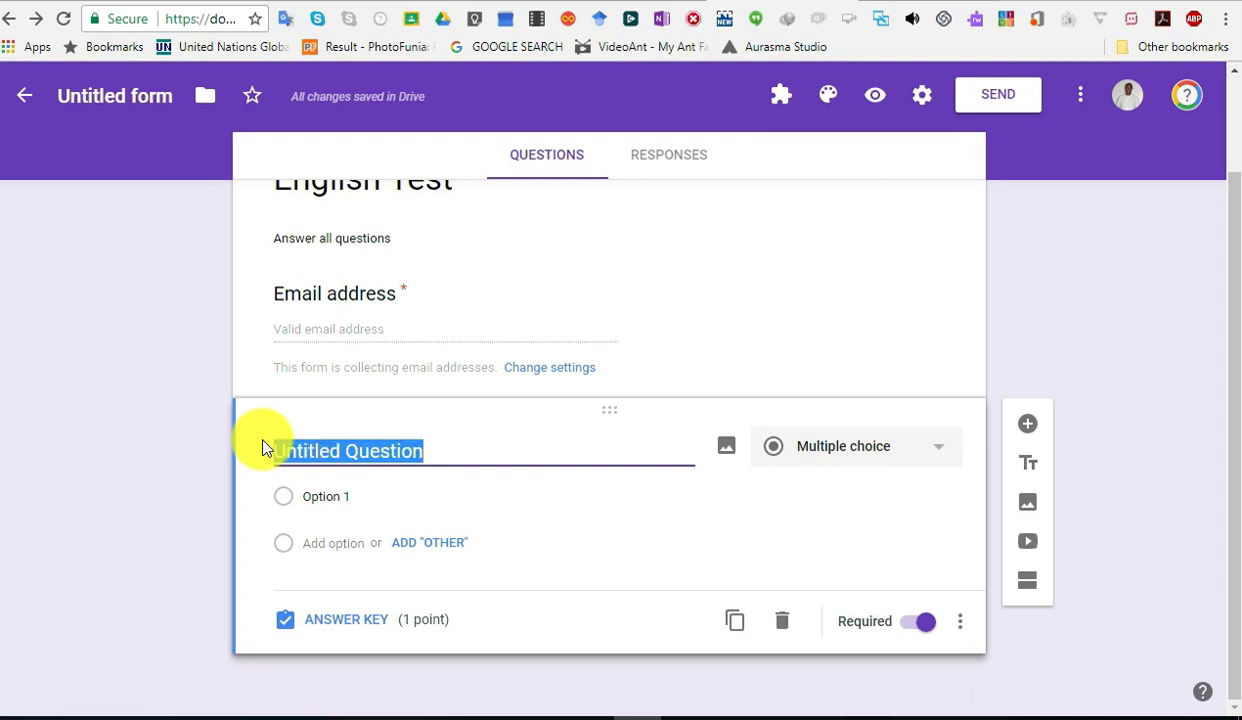
text(What )
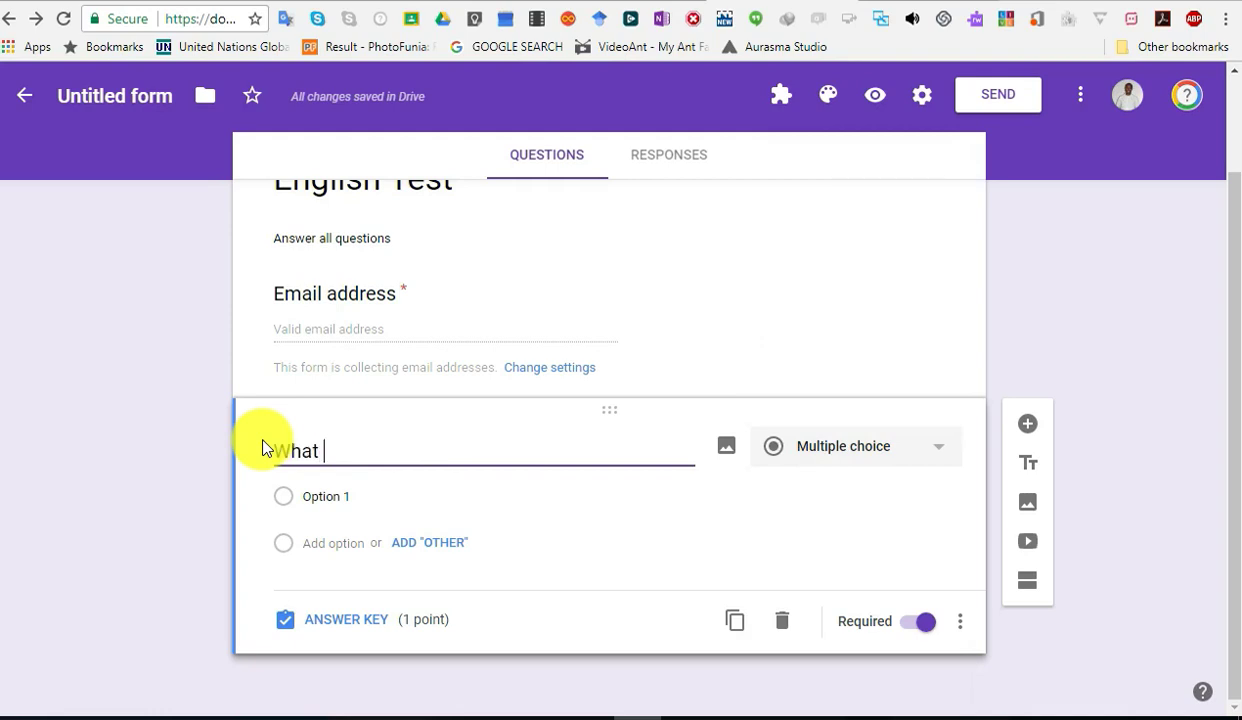
text(is a No)
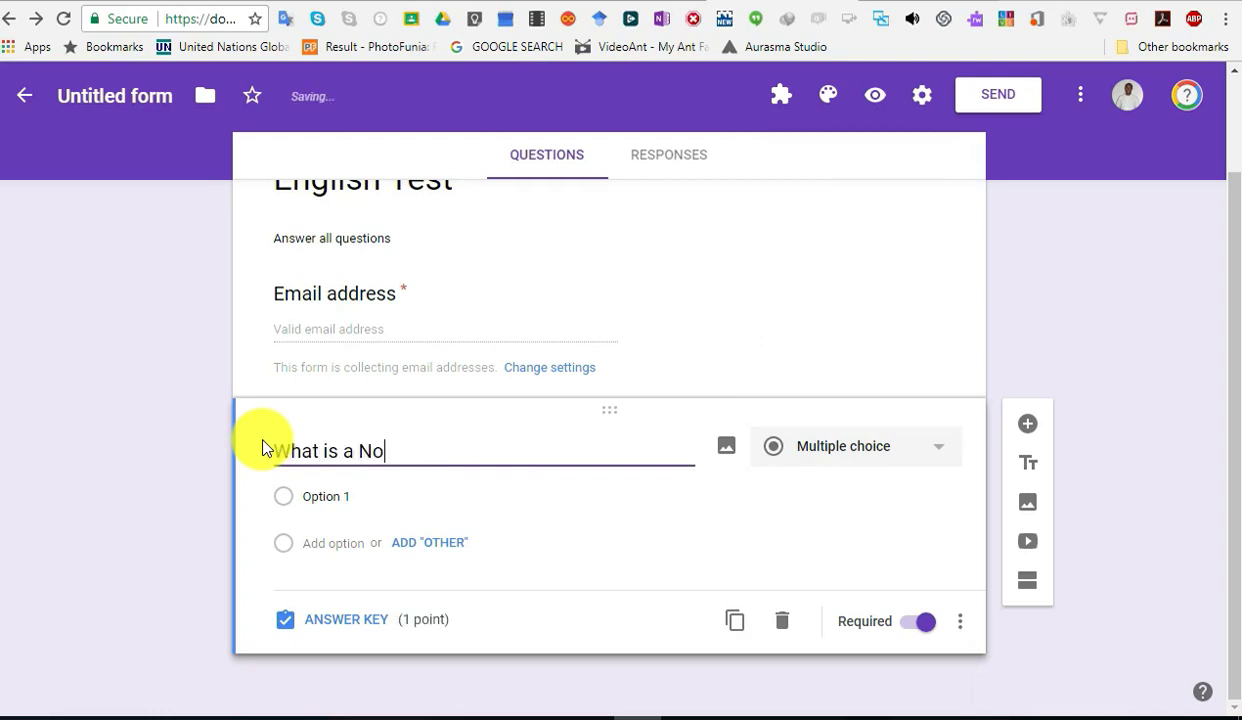
text(un?)
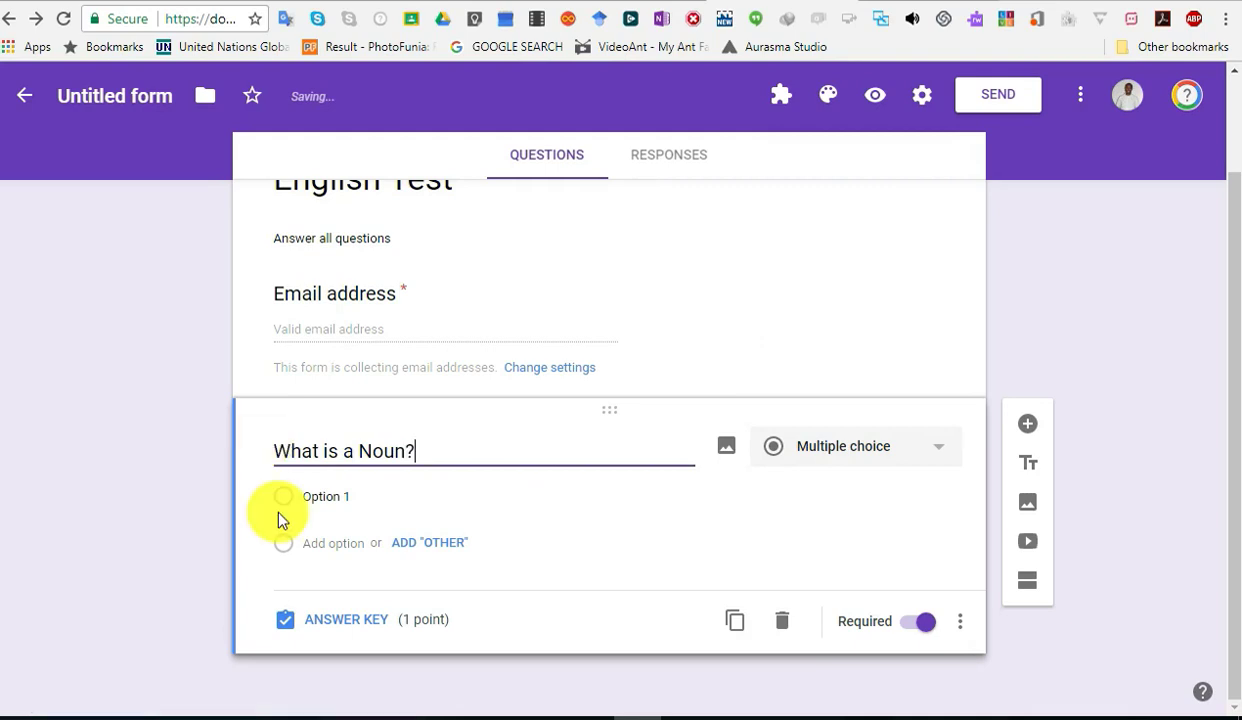
Step: Set the first answer option of the noun question to "Name of things"
click(312, 497)
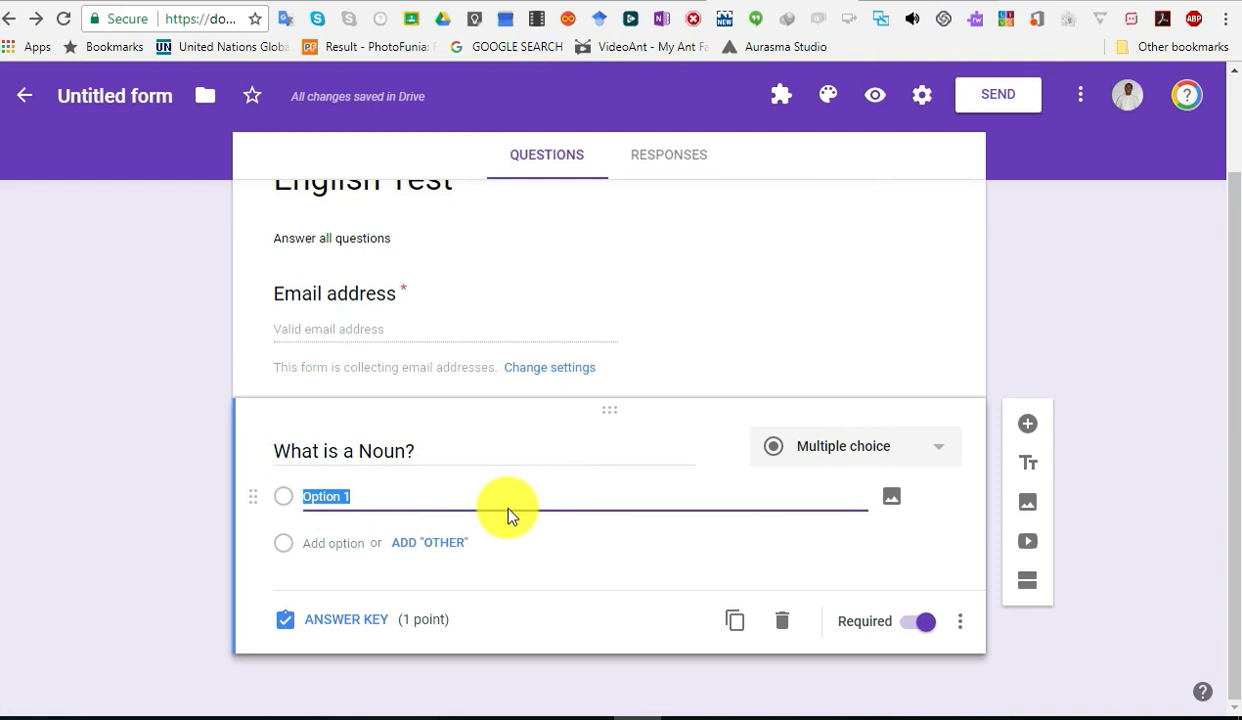
text(Noun)
key(BackSpace)
key(BackSpace)
key(BackSpace)
text(ame of )
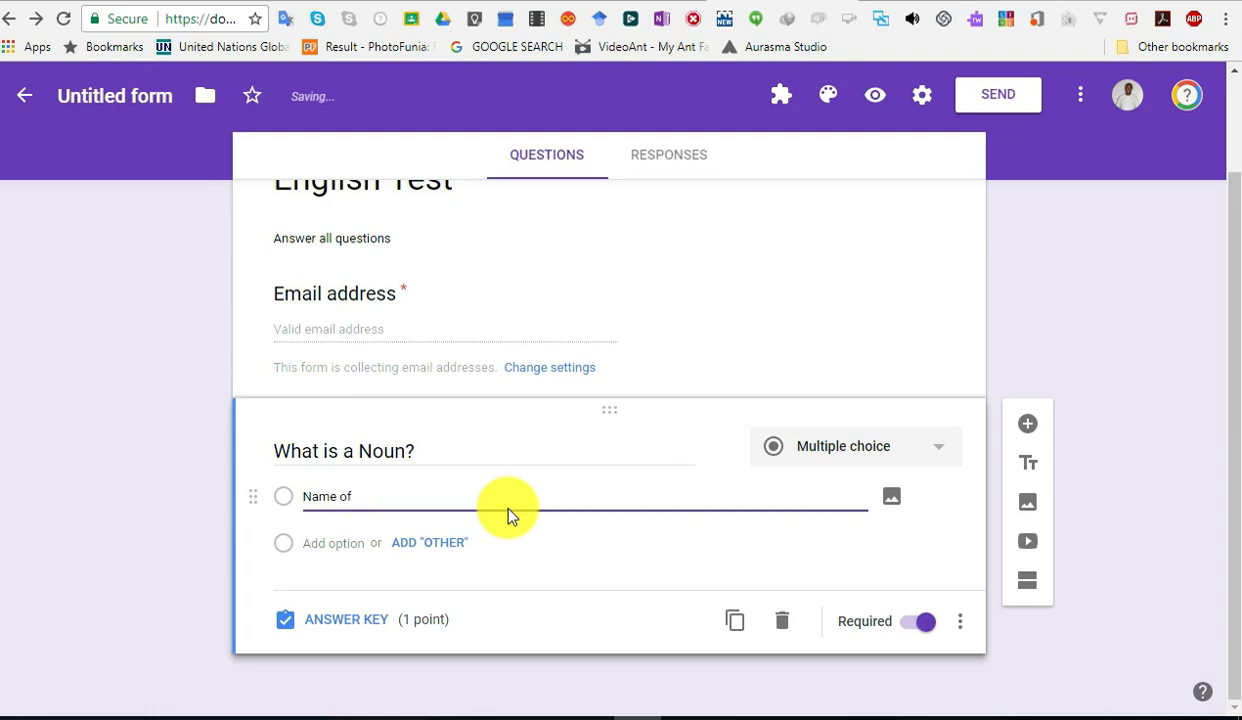
text(things)
Step: Add an "Other" choice and a second answer option reading "Action word" to the noun question
click(430, 542)
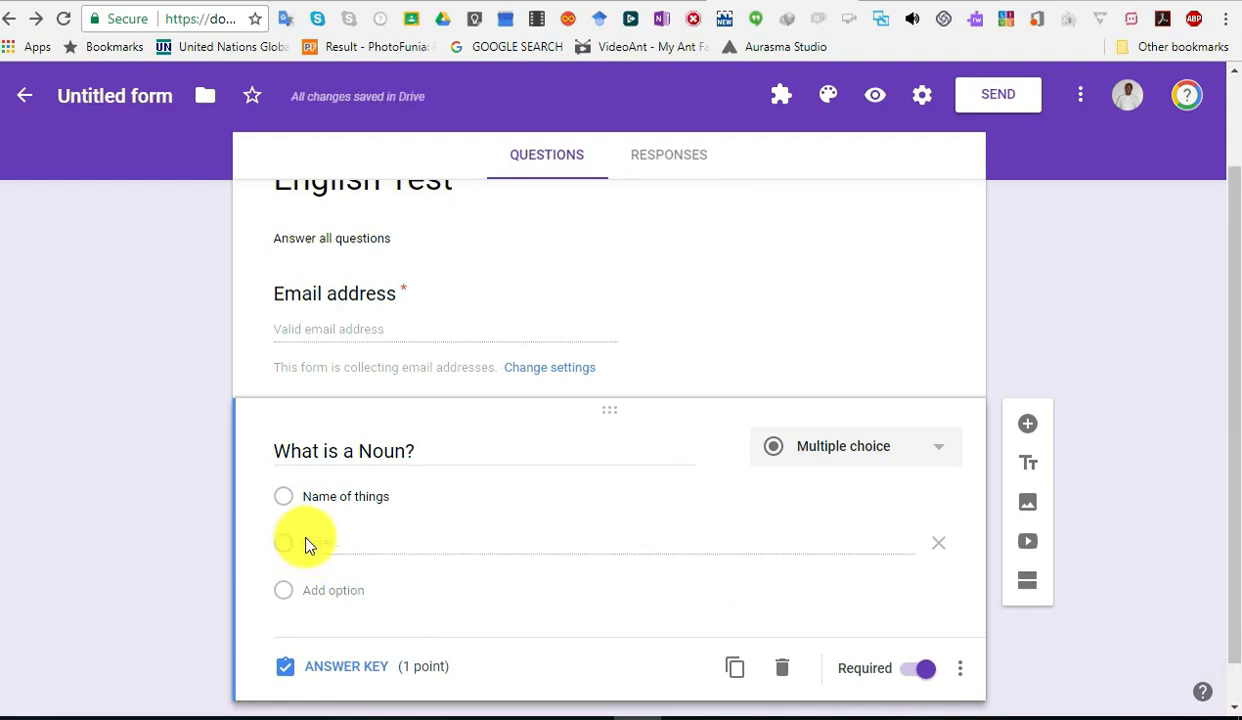
click(332, 589)
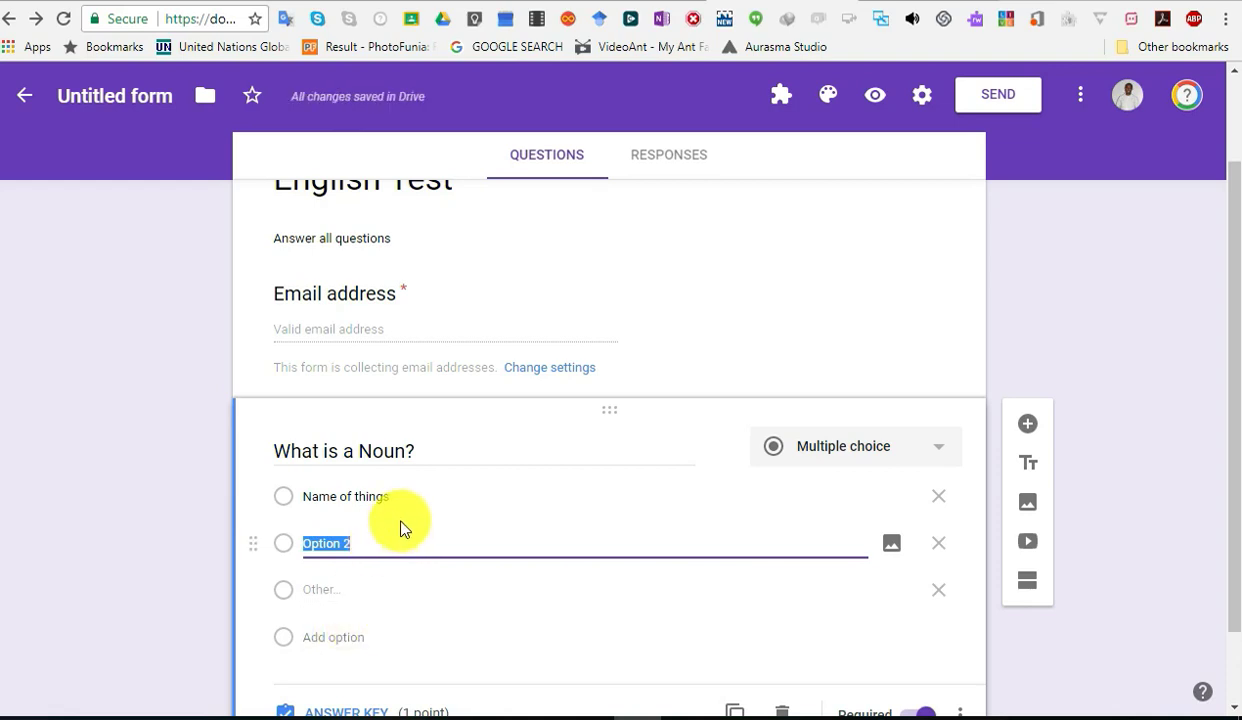
text(Action word)
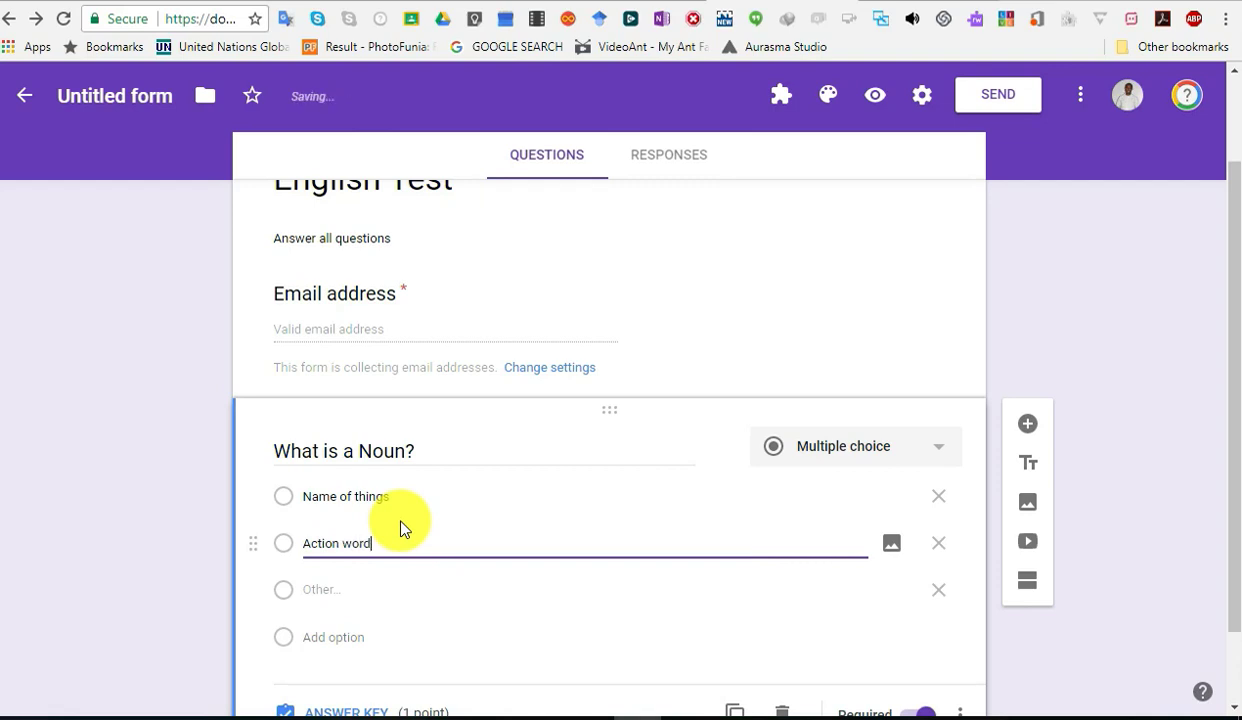
Step: Add "Joining words" as the noun question's third answer option and remove the unused fourth option and the "Other" choice
click(342, 640)
click(342, 640)
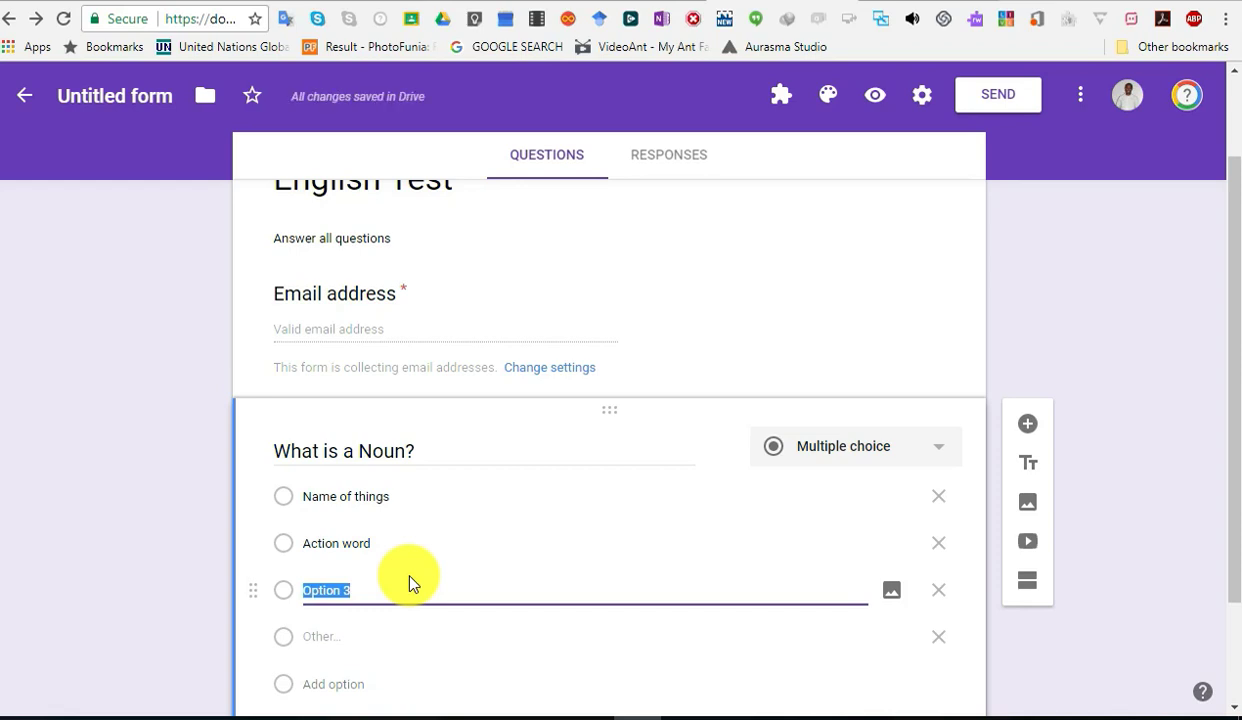
scroll(466, 582, down, 2)
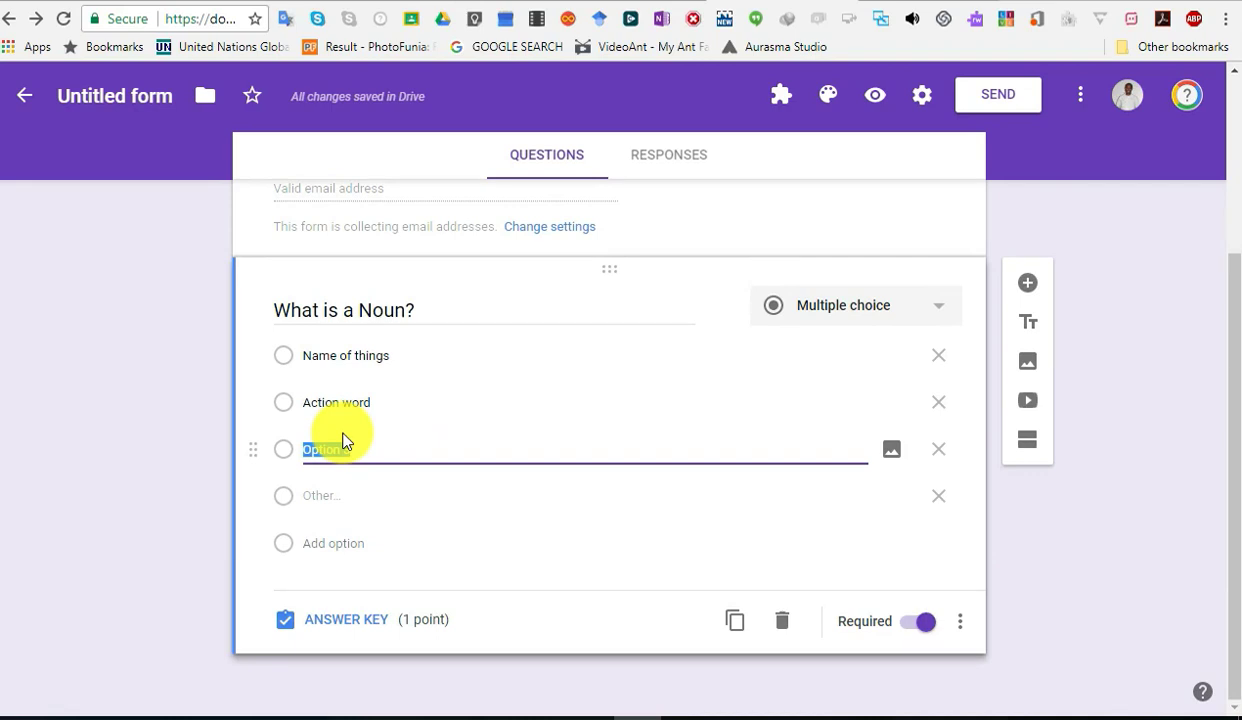
text(Joining wordds)
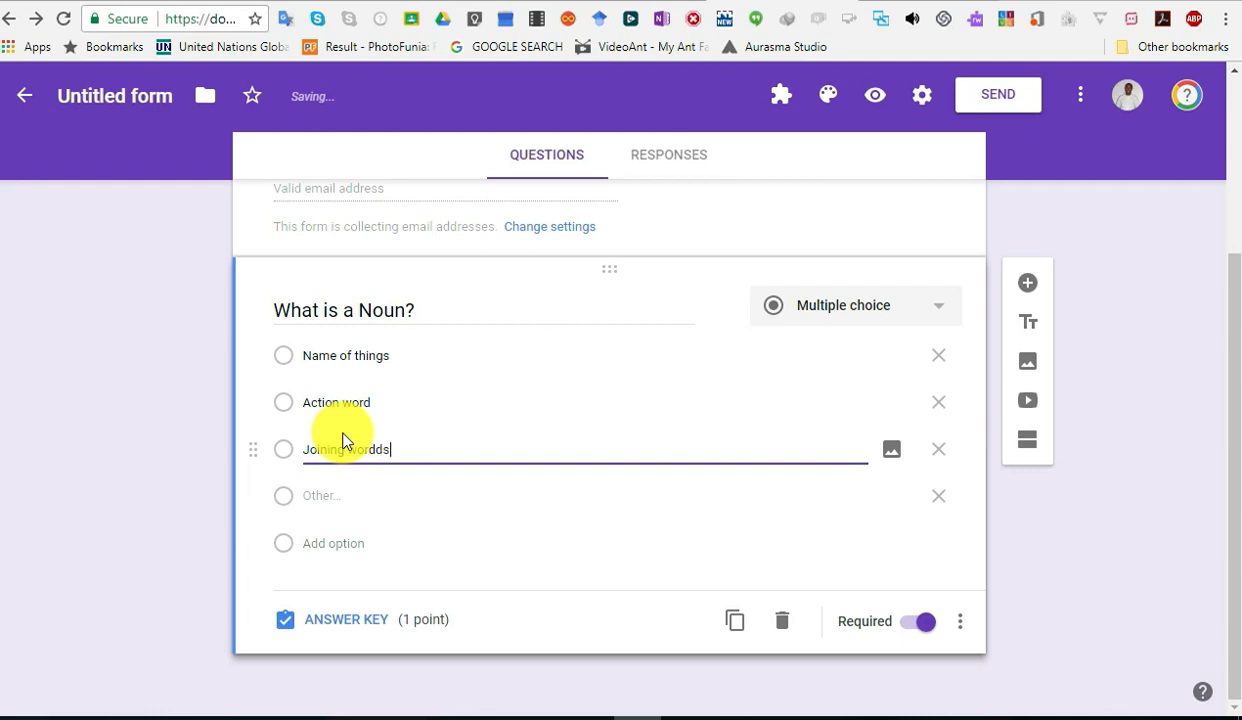
key(Return)
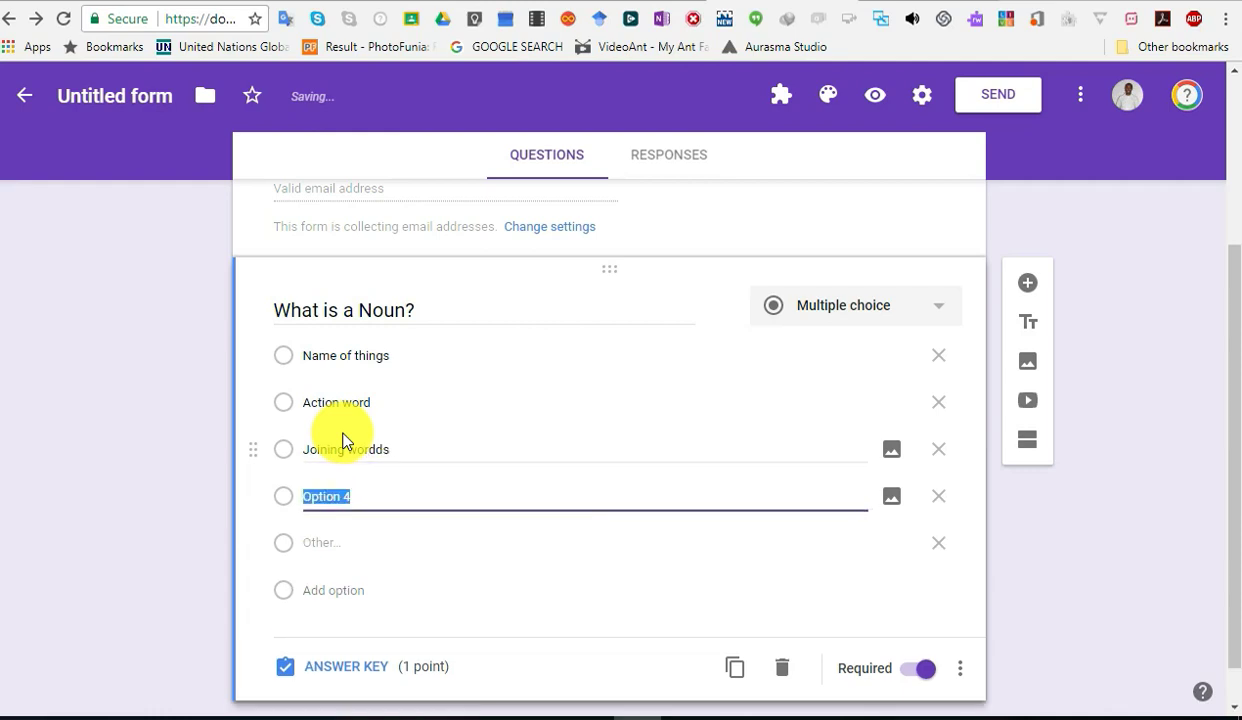
click(402, 451)
click(411, 450)
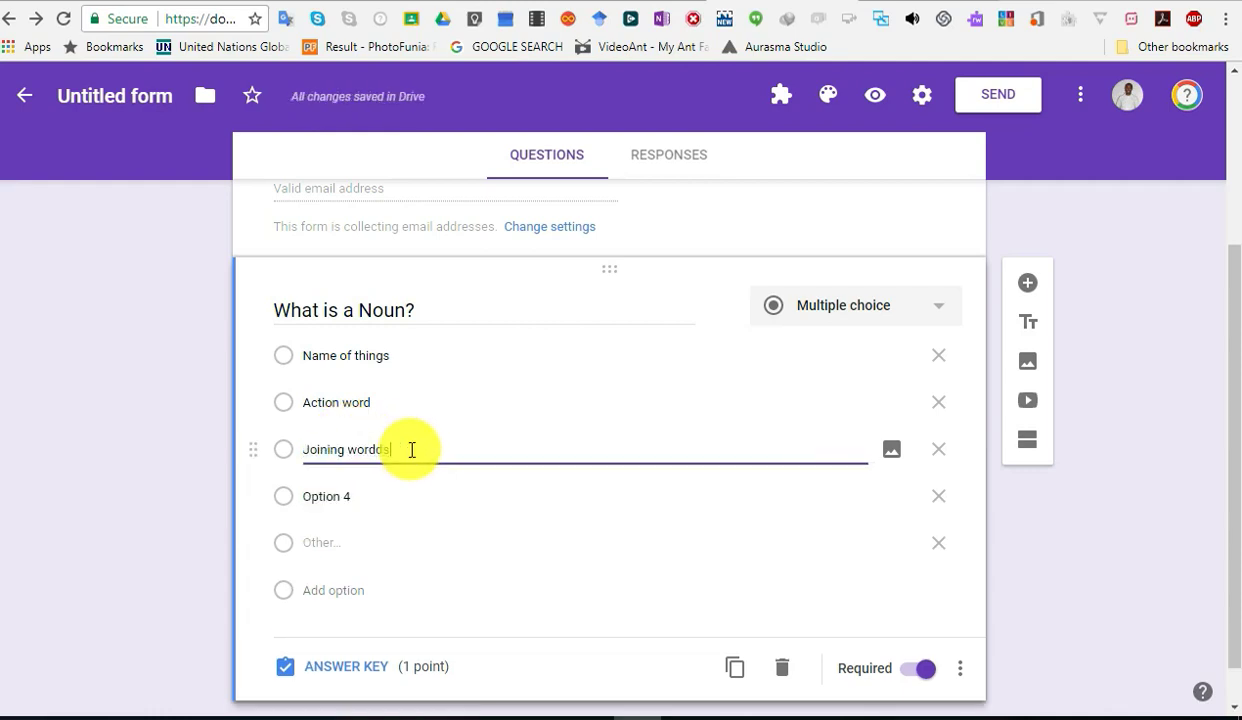
key(BackSpace)
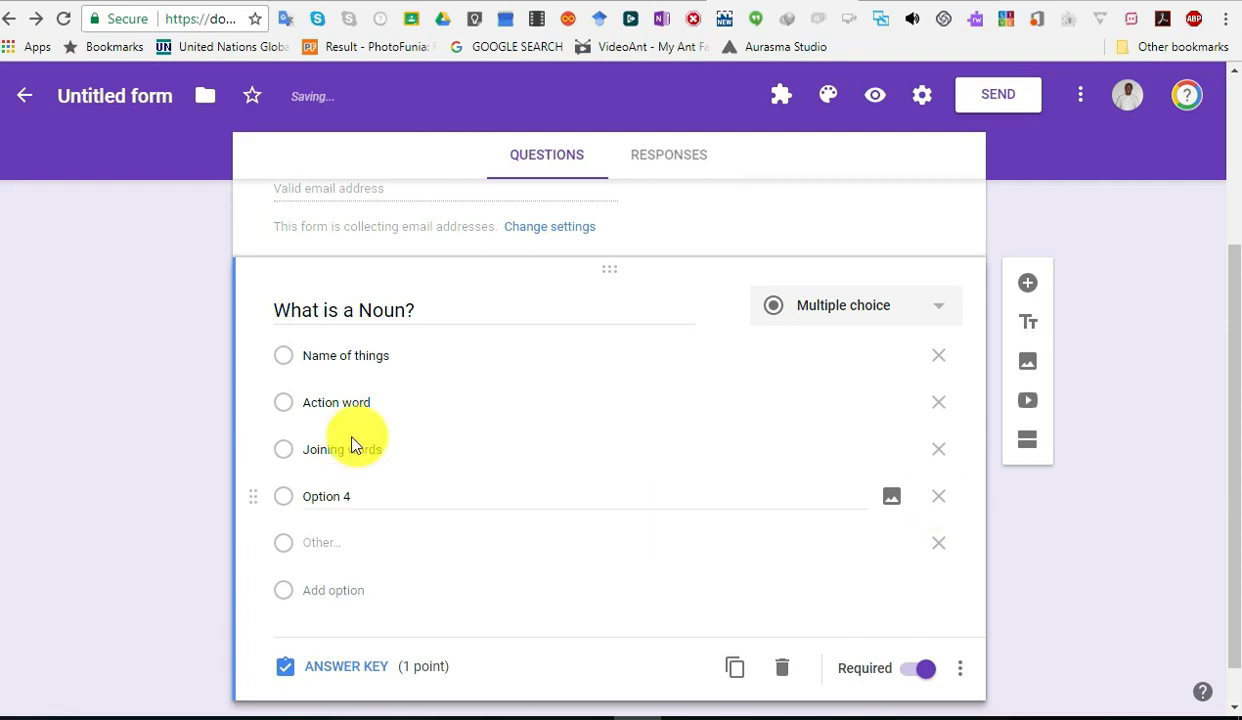
click(936, 497)
click(940, 499)
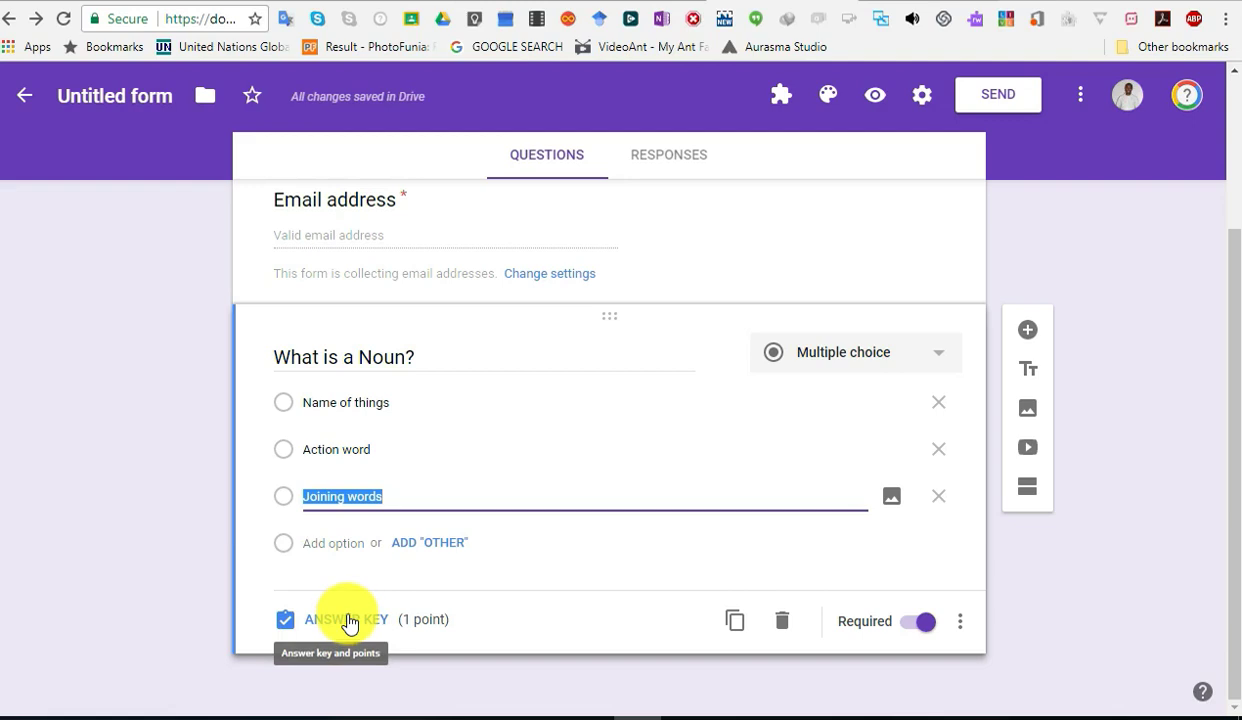
Step: Try another point value in the noun question's answer key, set it back to 1 point and return to editing
click(349, 623)
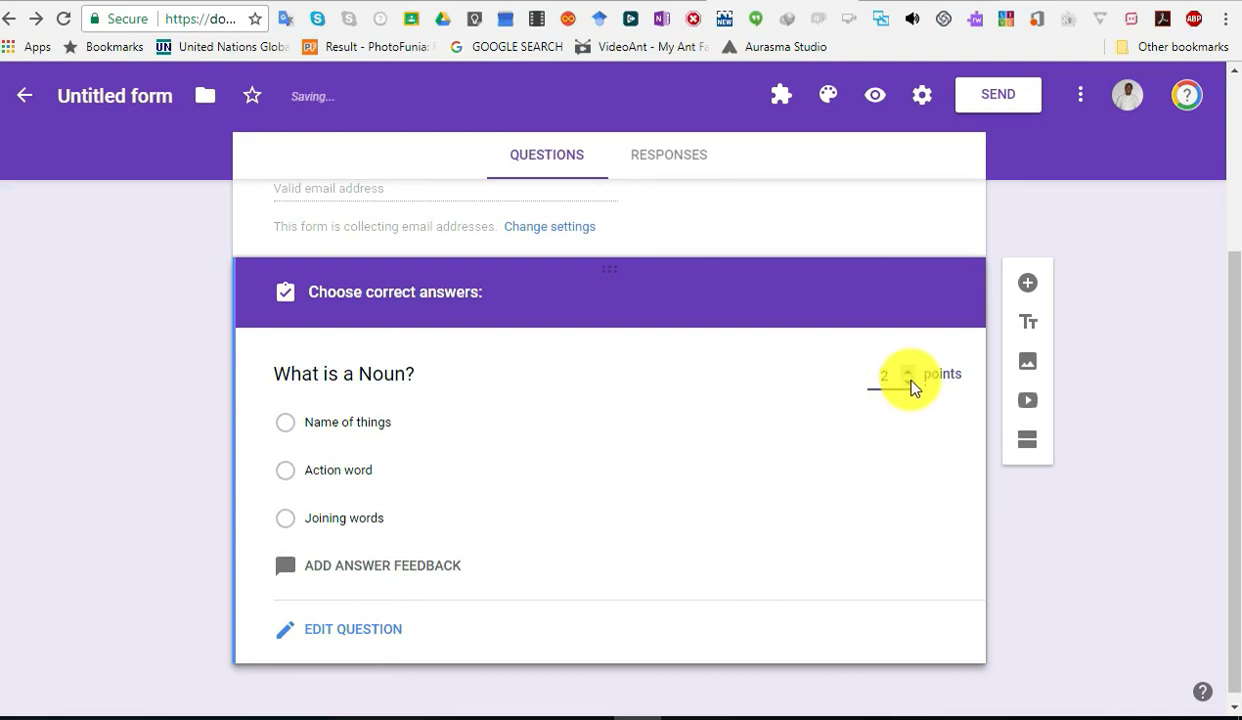
click(908, 384)
click(908, 384)
click(352, 632)
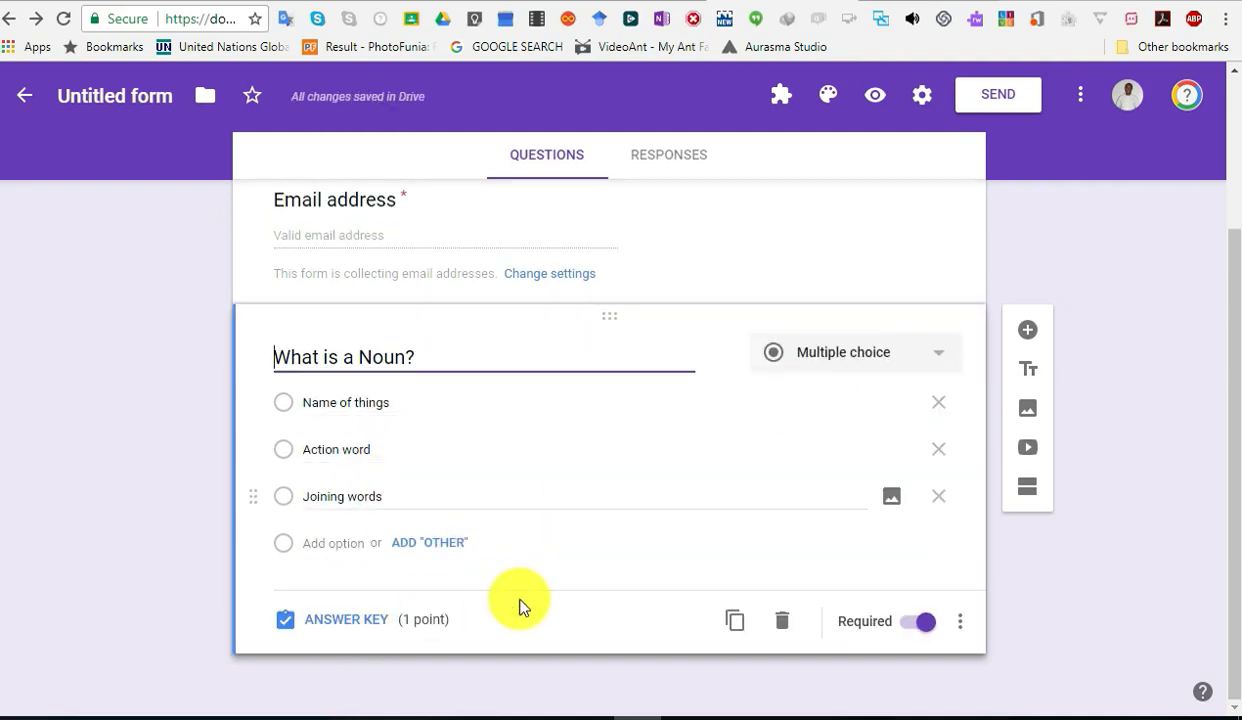
Step: Check the noun question's extra options and switch its Required setting off and back on
click(960, 625)
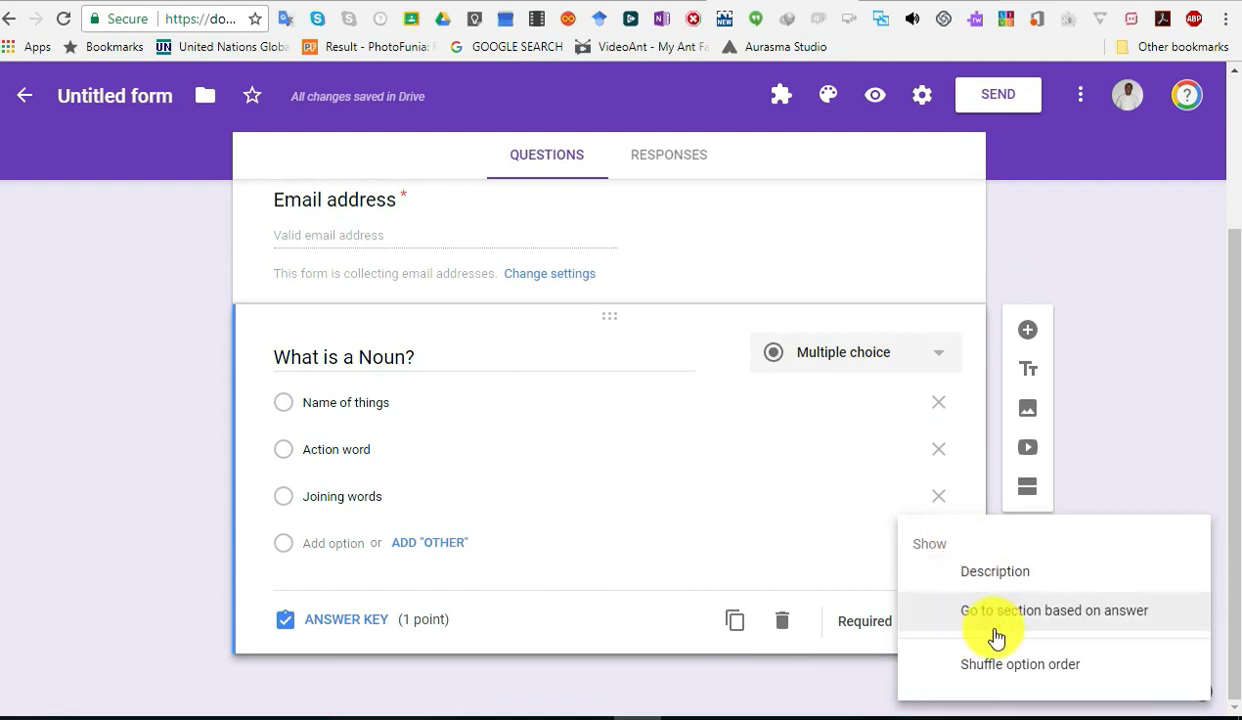
click(1138, 472)
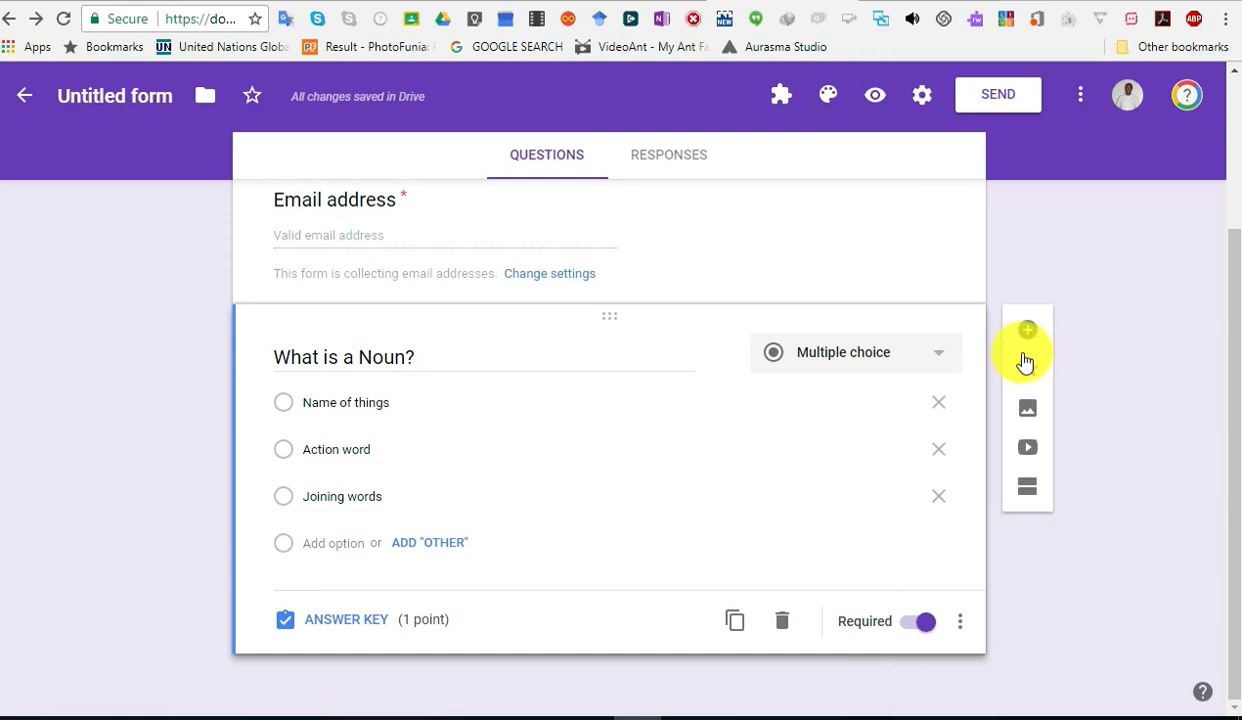
click(919, 626)
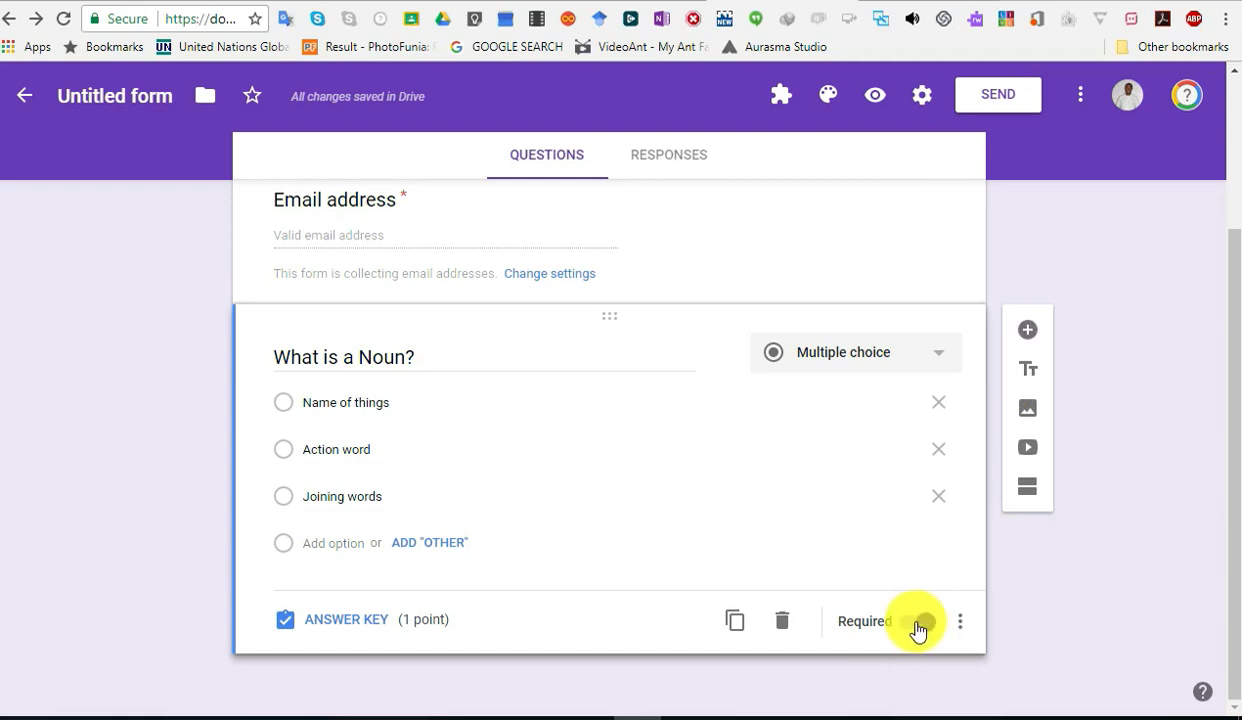
click(919, 626)
click(928, 628)
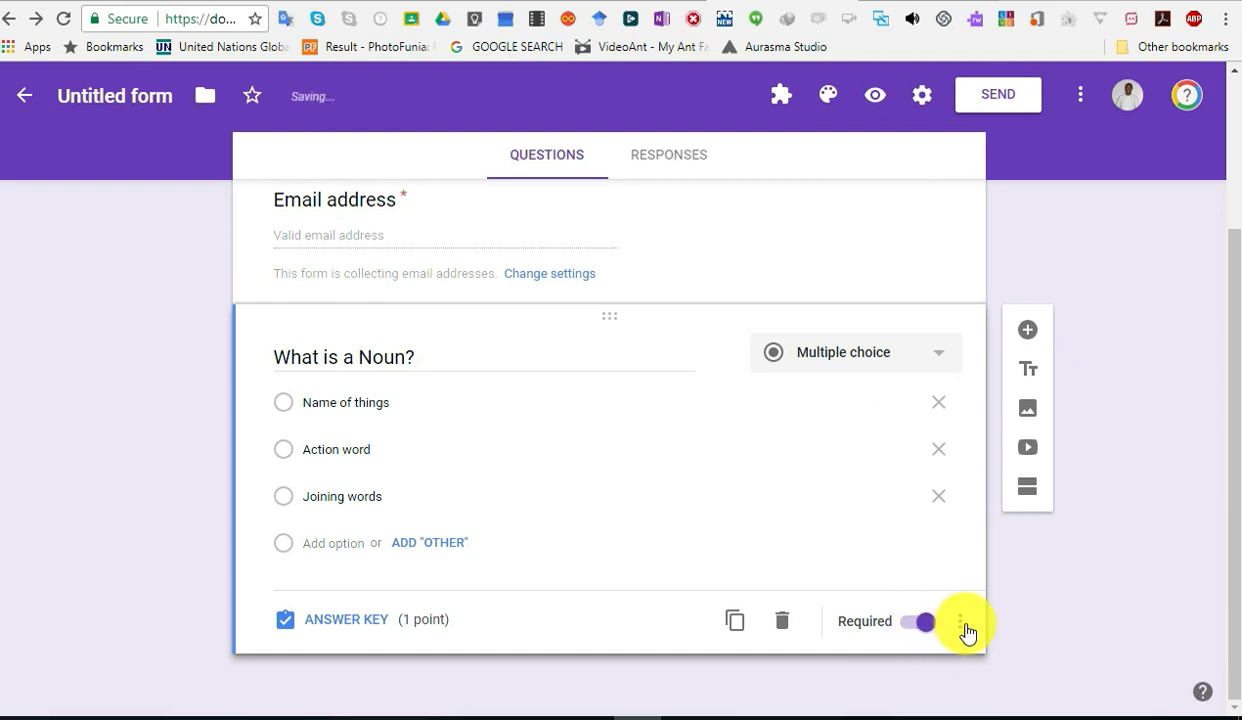
Step: Enable going to a section based on the answer for the noun question and check the first option's available destinations
click(963, 626)
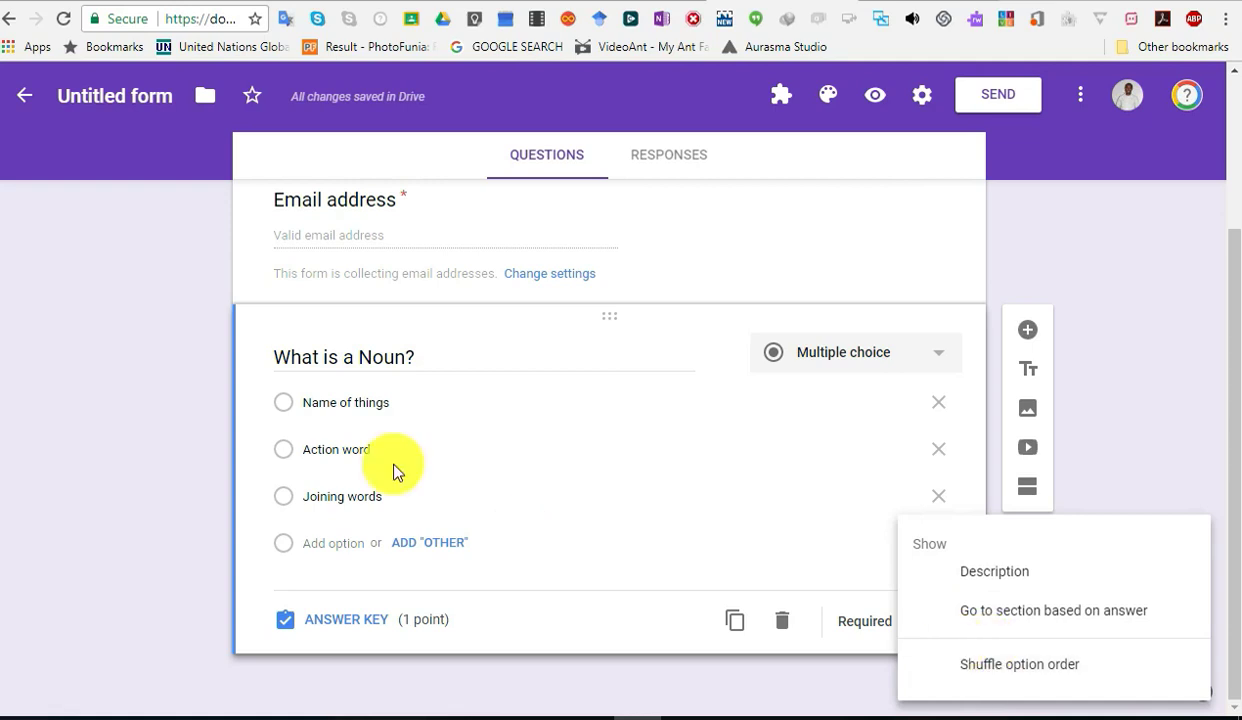
click(1003, 627)
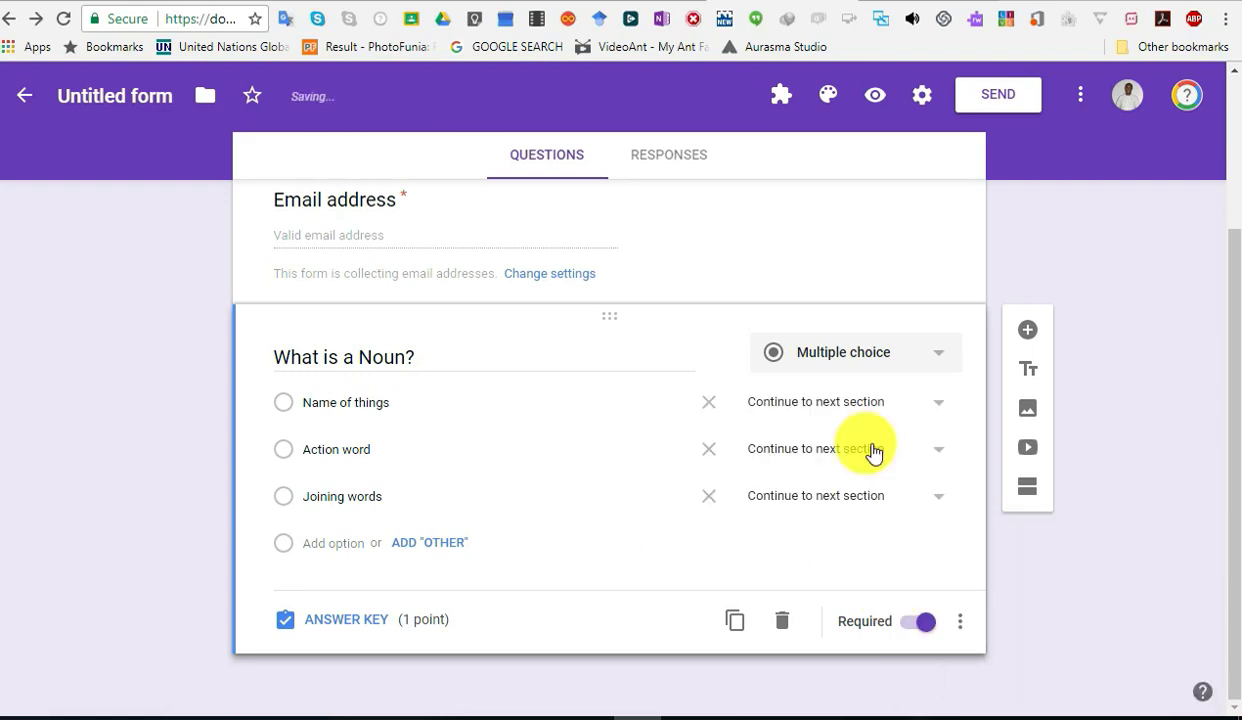
click(943, 410)
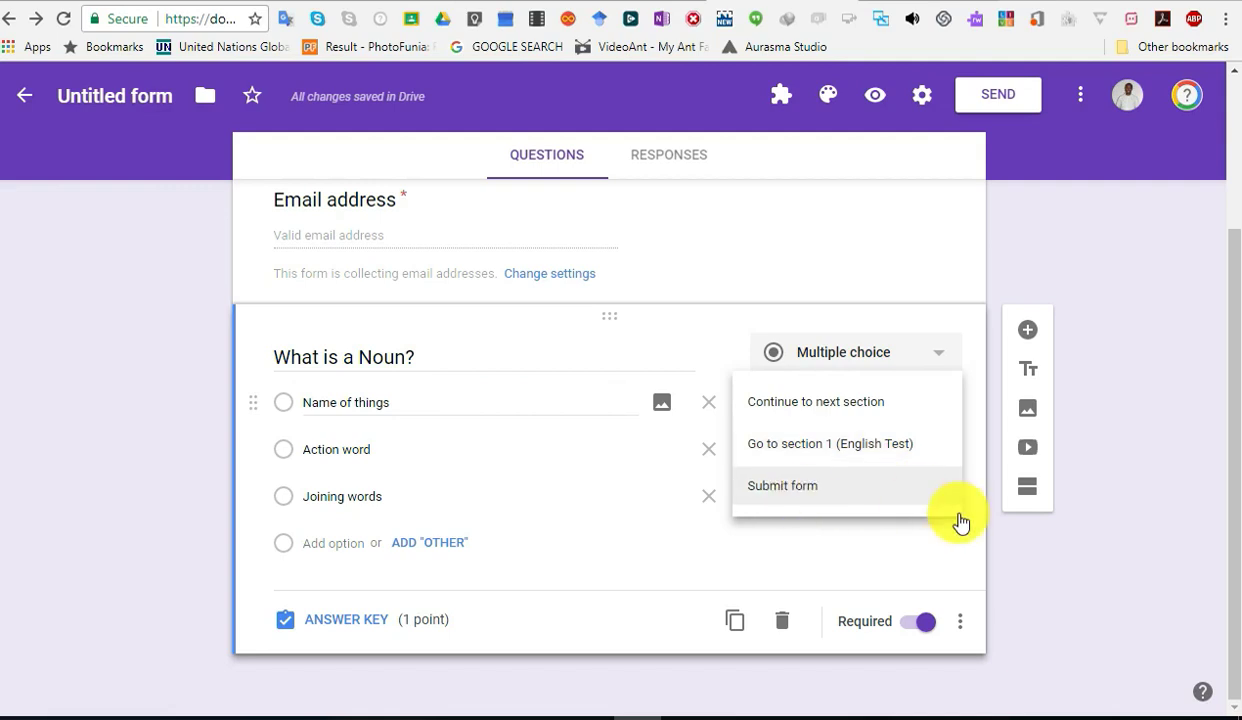
click(1063, 565)
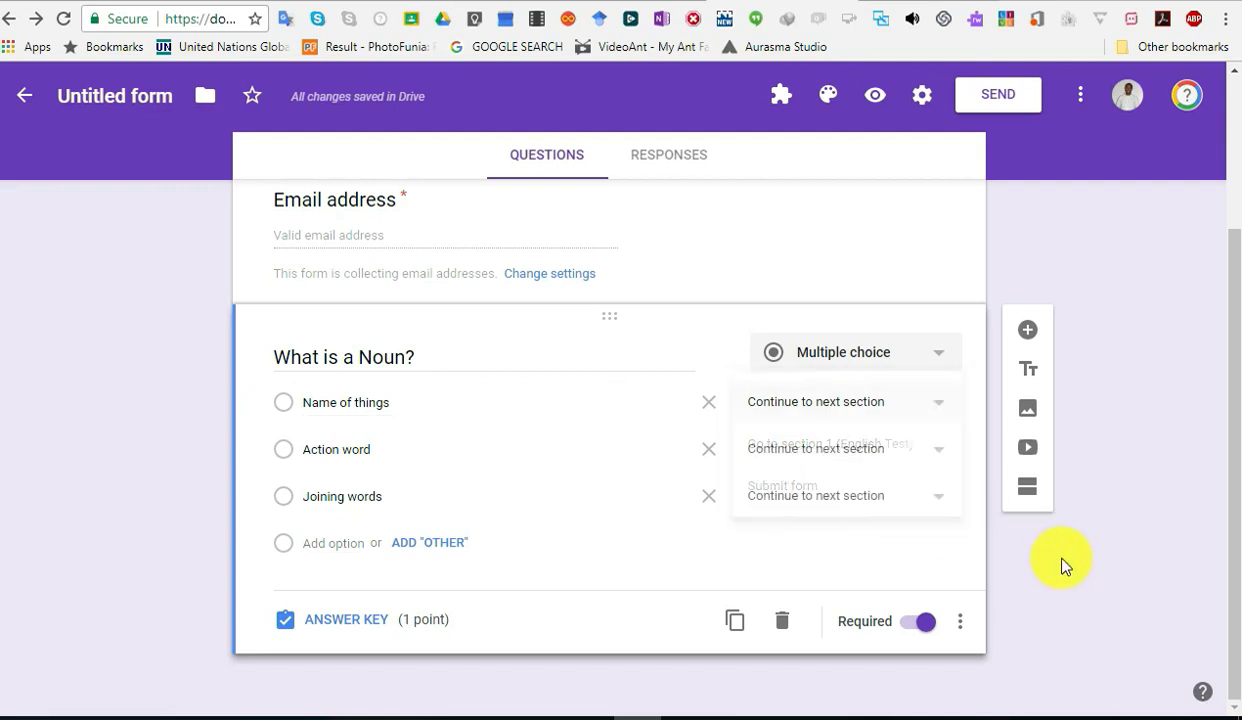
Step: Add a new multiple-choice question below the noun question
click(1029, 333)
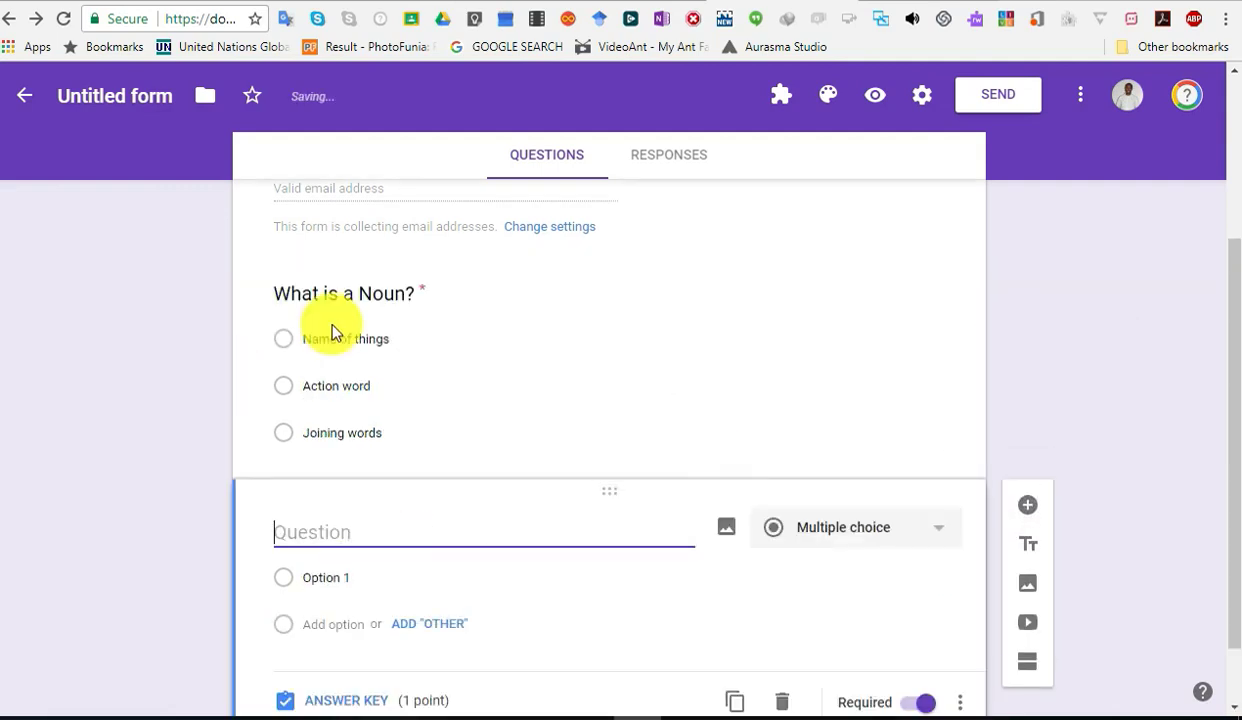
scroll(391, 428, up, 1)
scroll(302, 465, down, 2)
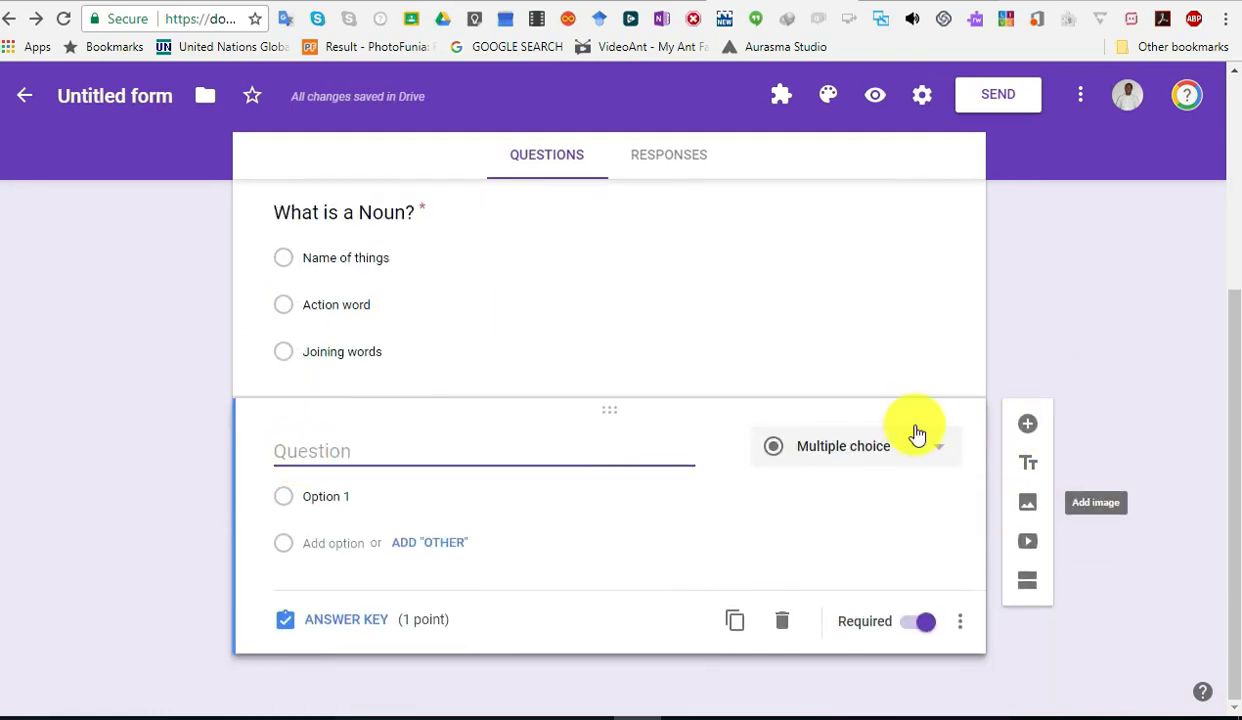
Step: Reopen the noun question for editing and start inserting an image into it, trying the upload option
scroll(857, 355, up, 3)
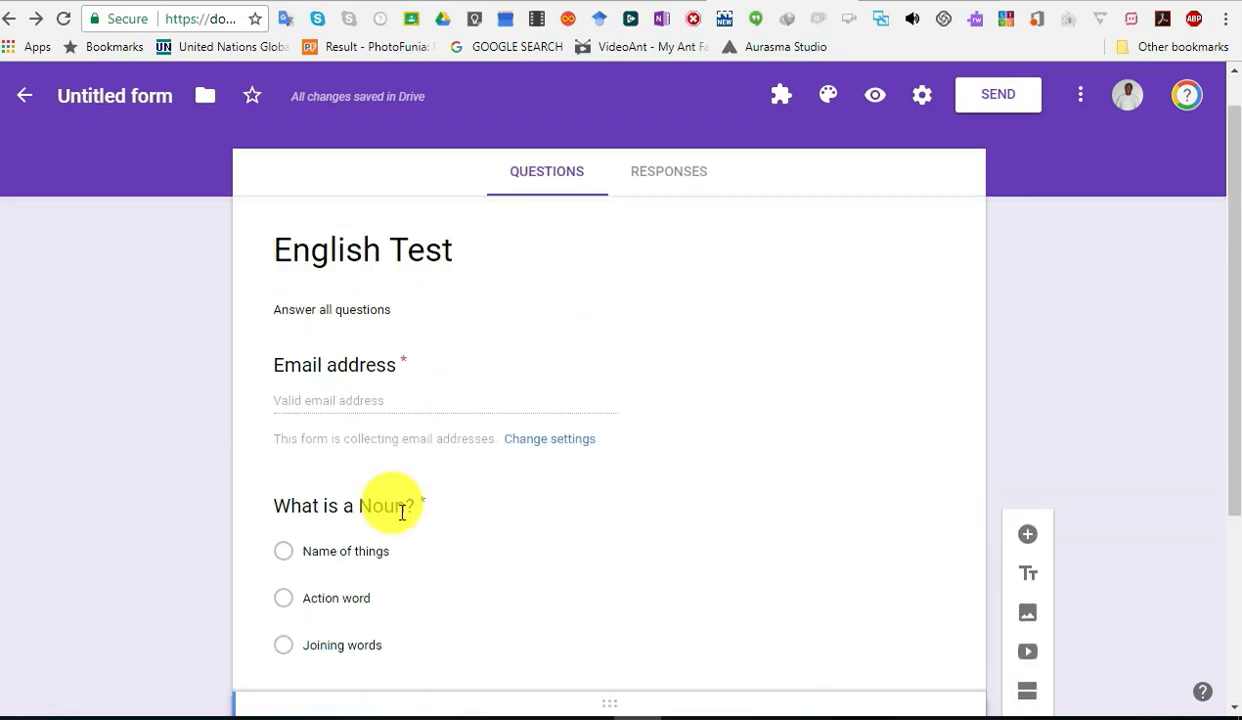
click(818, 520)
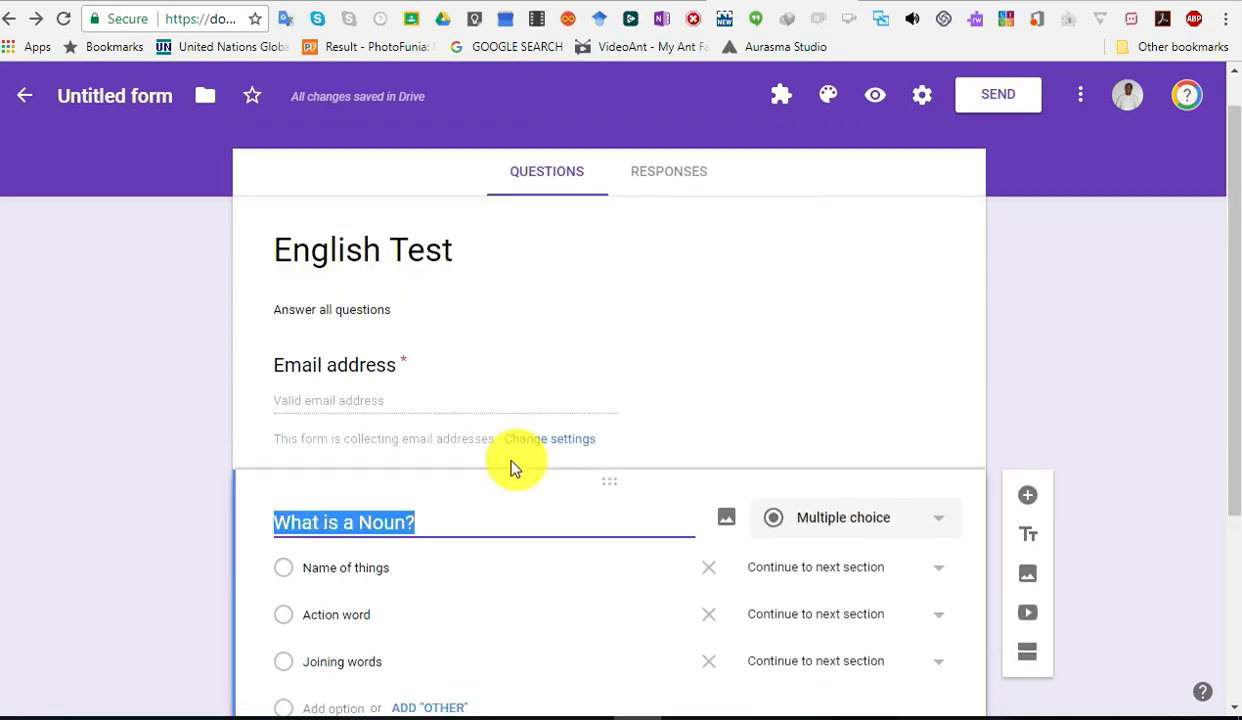
click(440, 516)
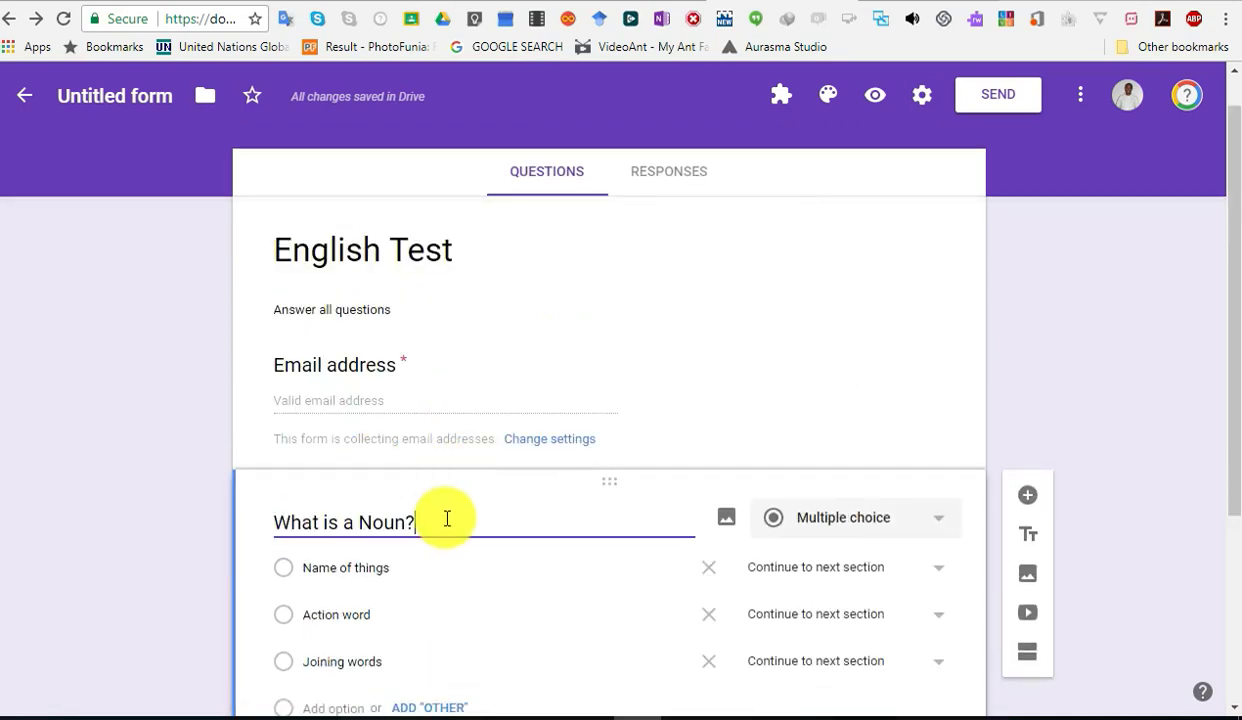
click(727, 520)
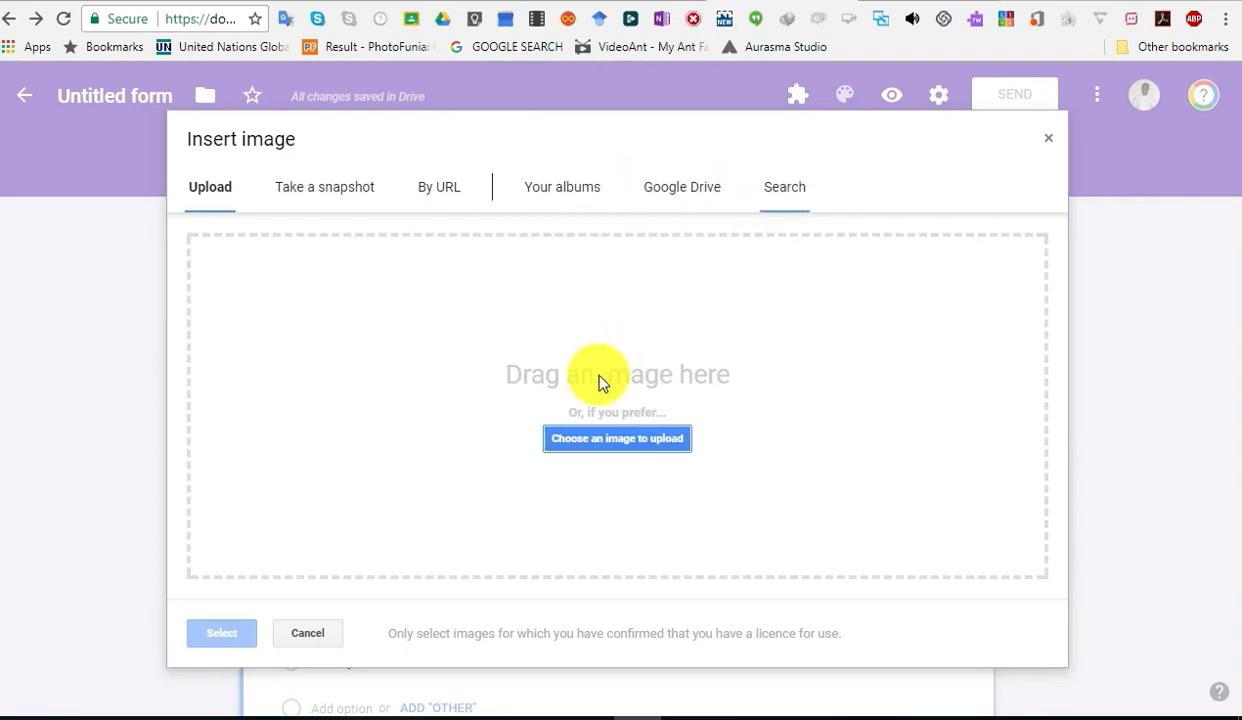
click(607, 447)
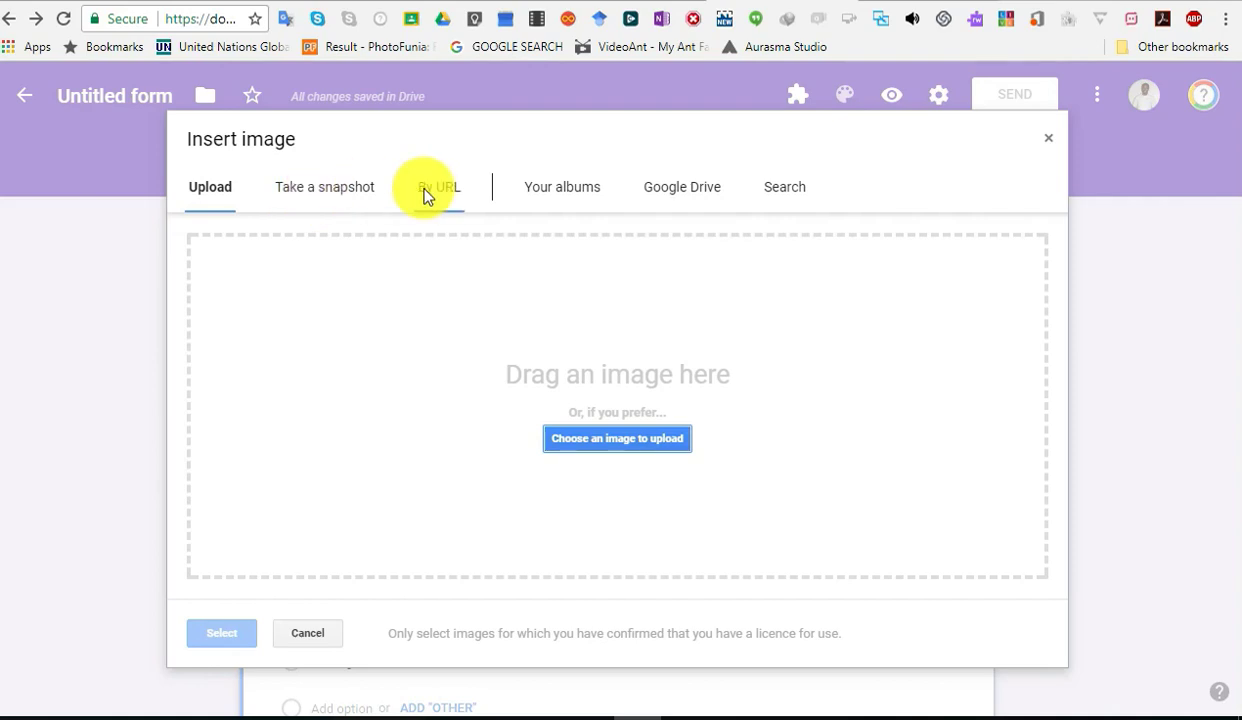
Step: Search Google images for "noun" and look through the results for a suitable picture
click(776, 196)
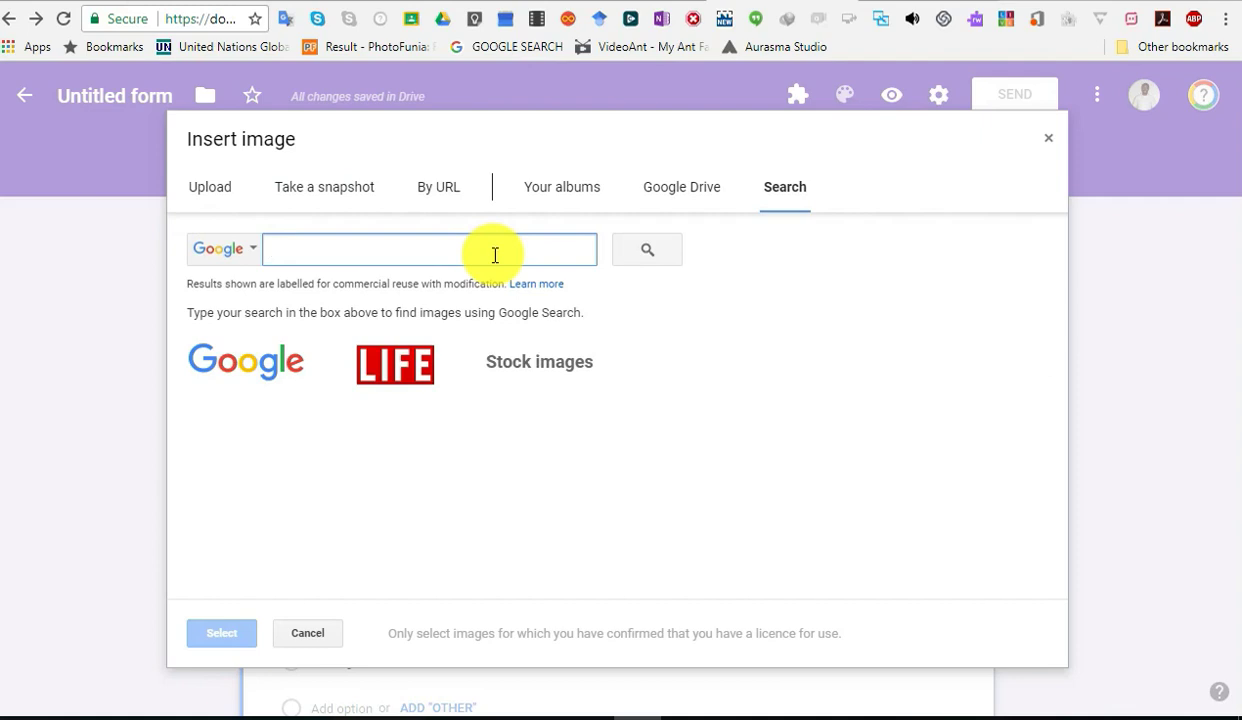
text(noun)
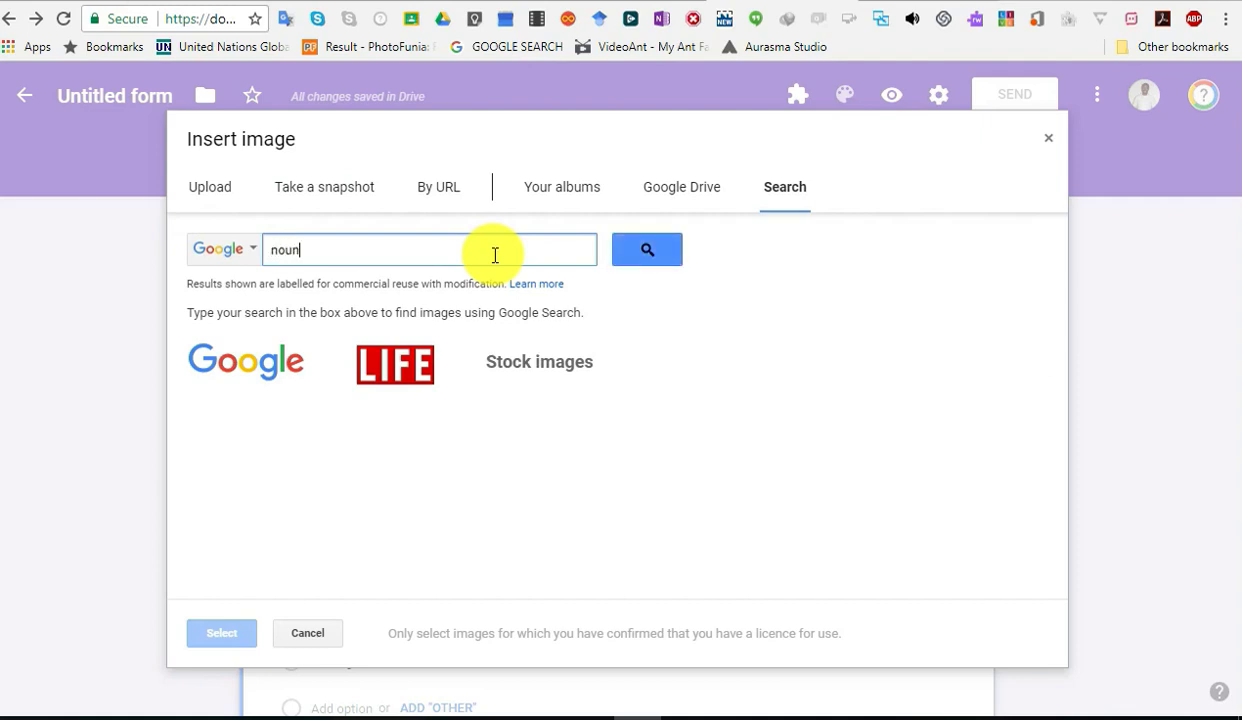
click(618, 257)
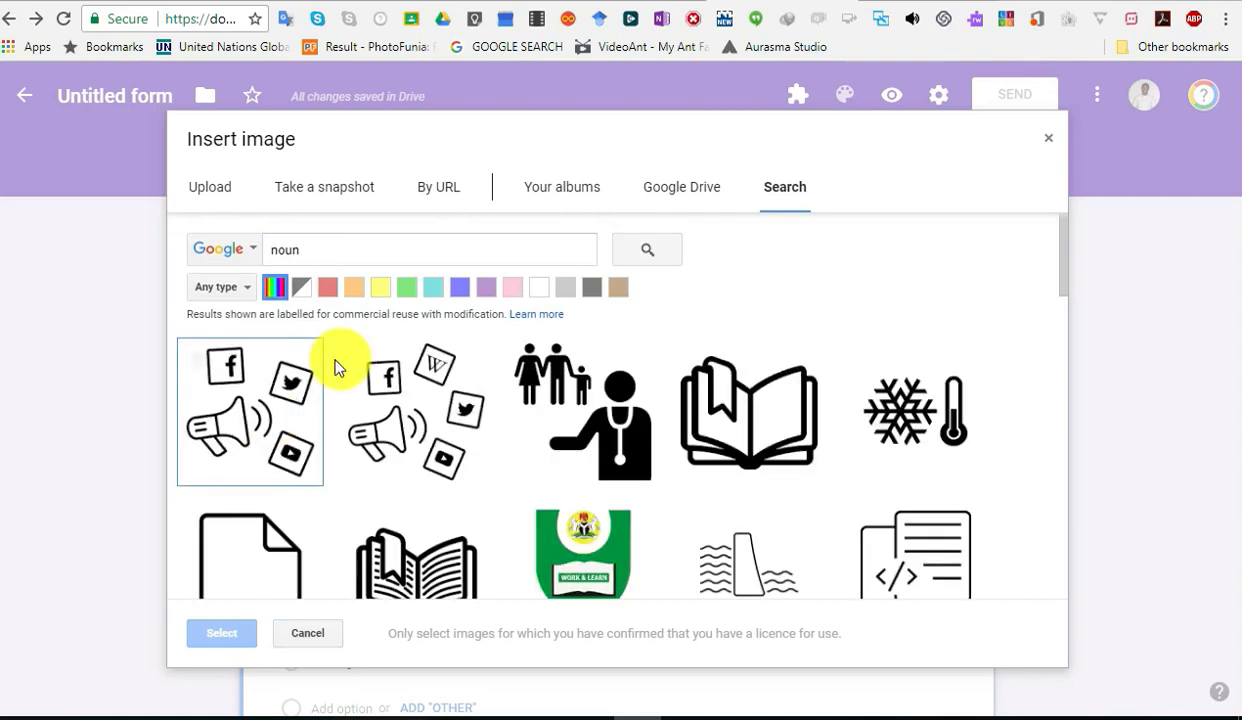
scroll(443, 346, down, 3)
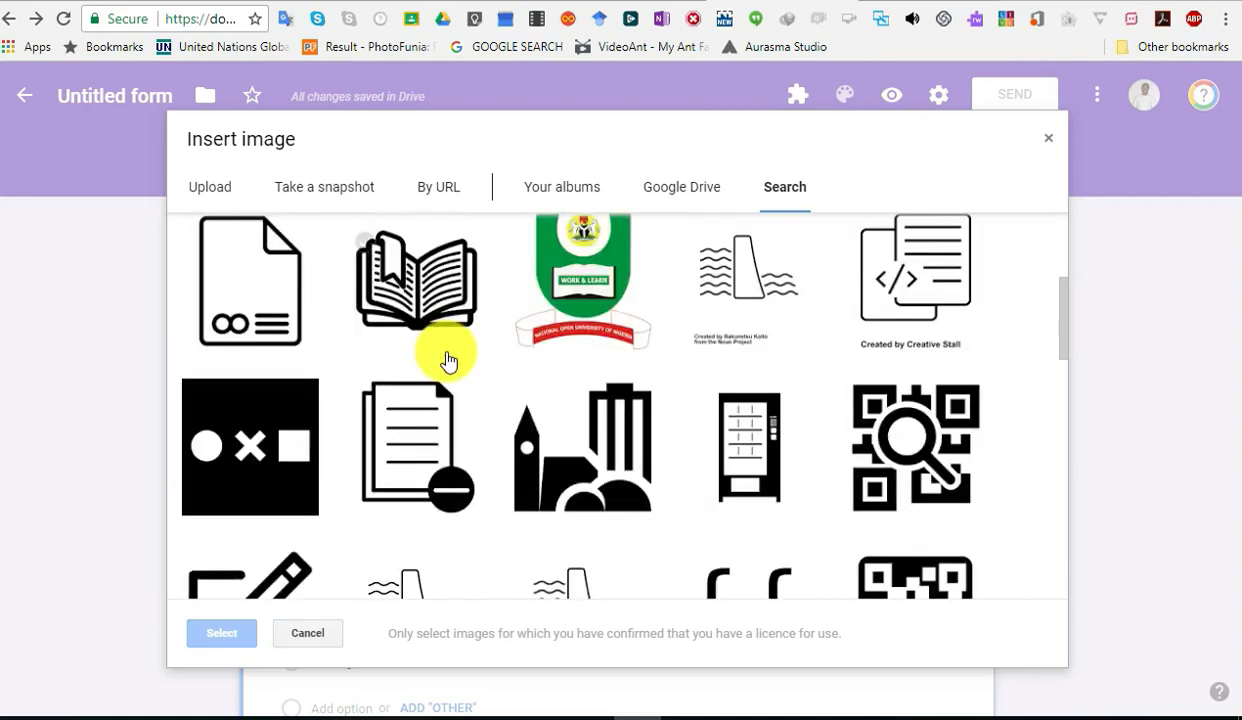
scroll(447, 357, down, 1)
scroll(327, 269, up, 4)
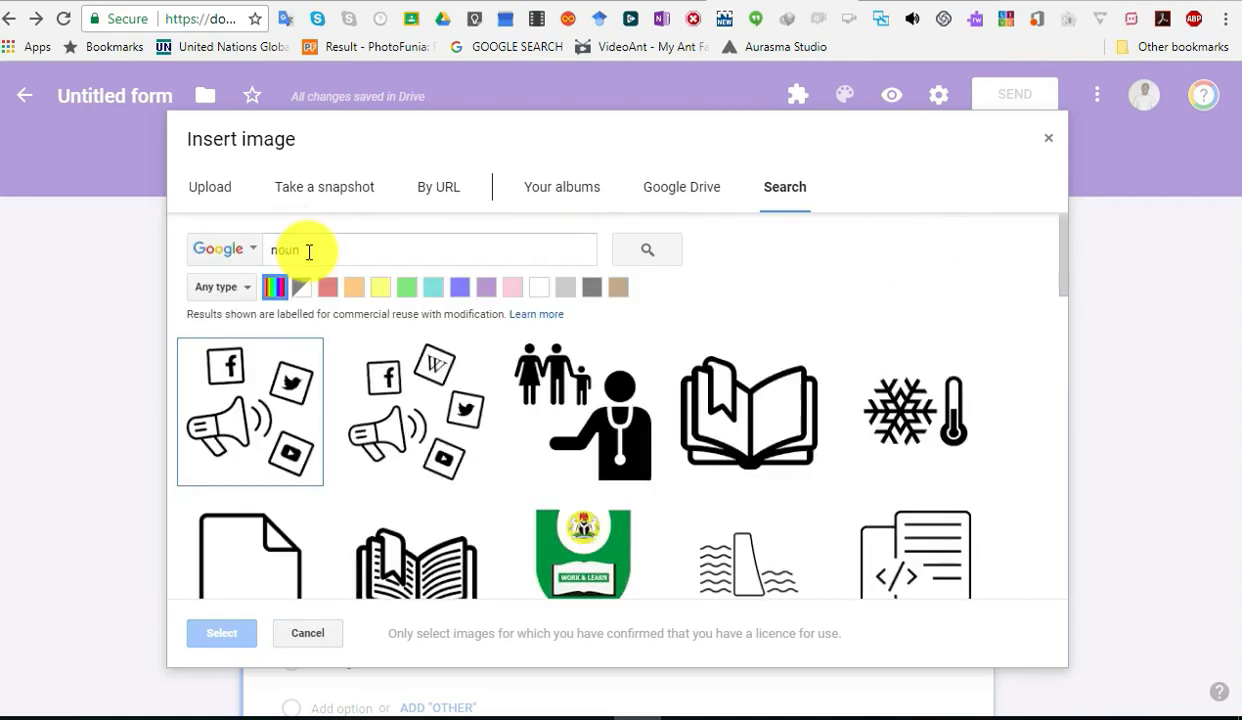
Step: Search Google images for "a noun", look through the results and leave the image picker without inserting a picture
double_click(300, 251)
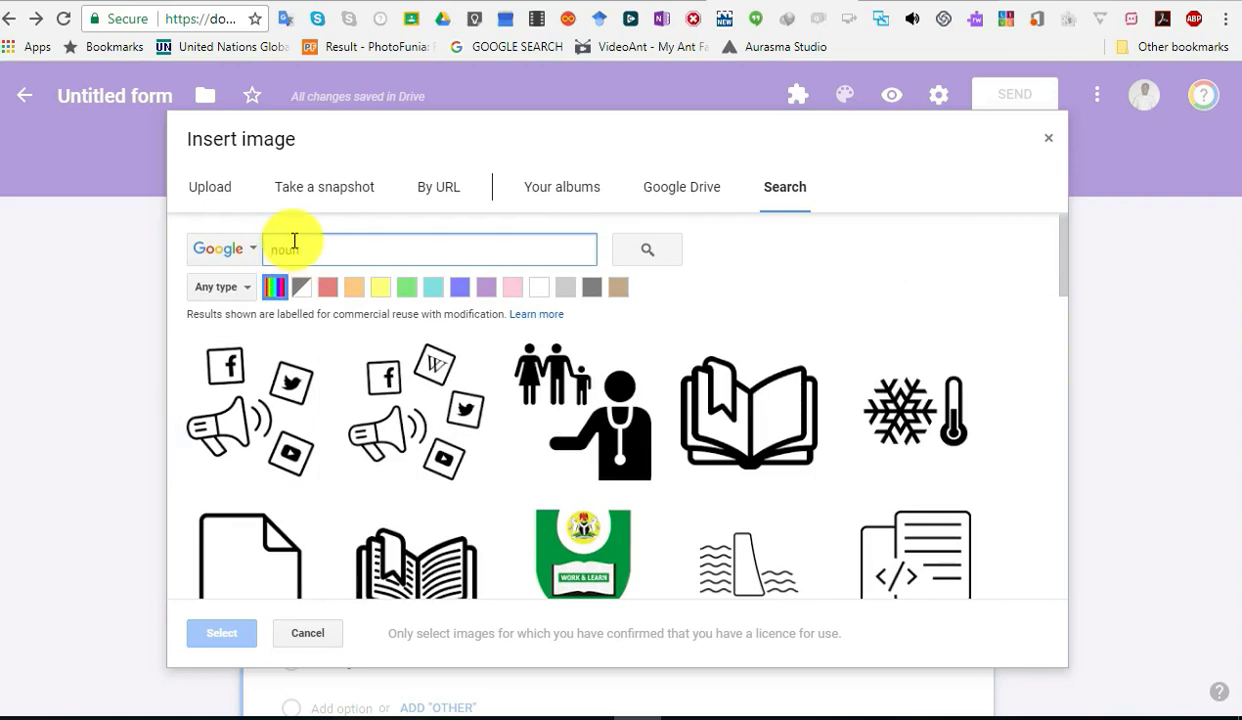
text(a)
key(Return)
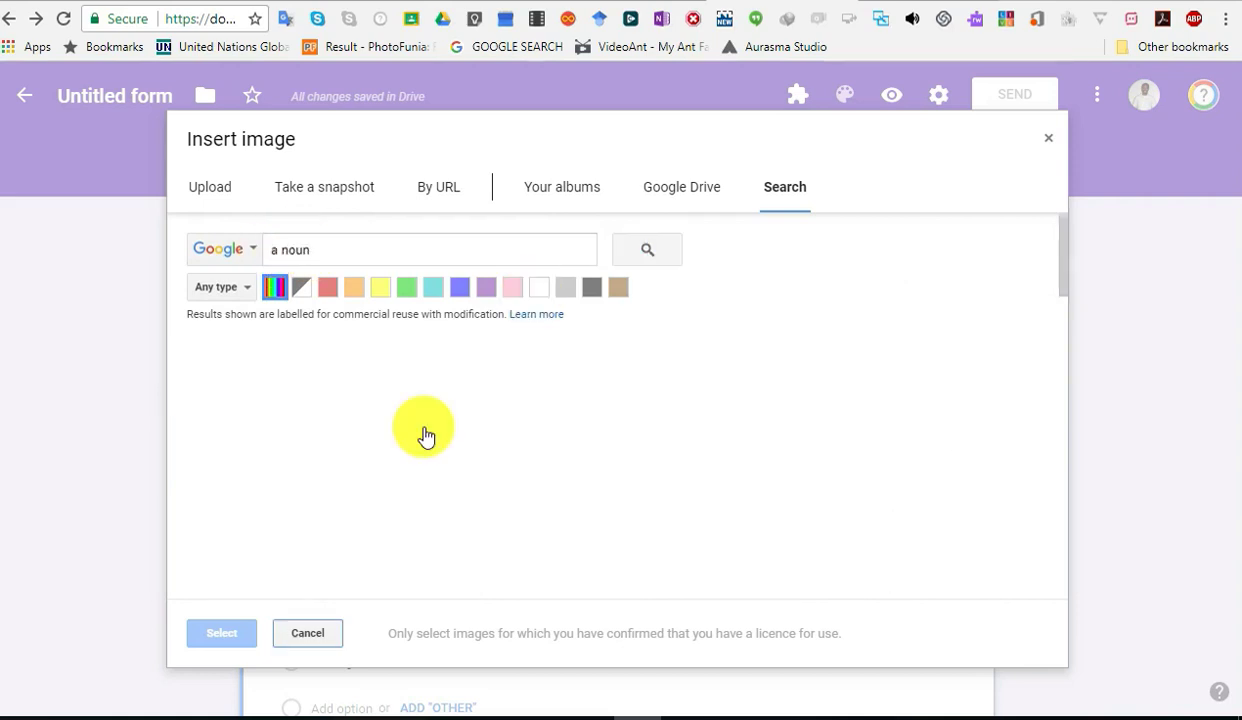
scroll(509, 388, down, 8)
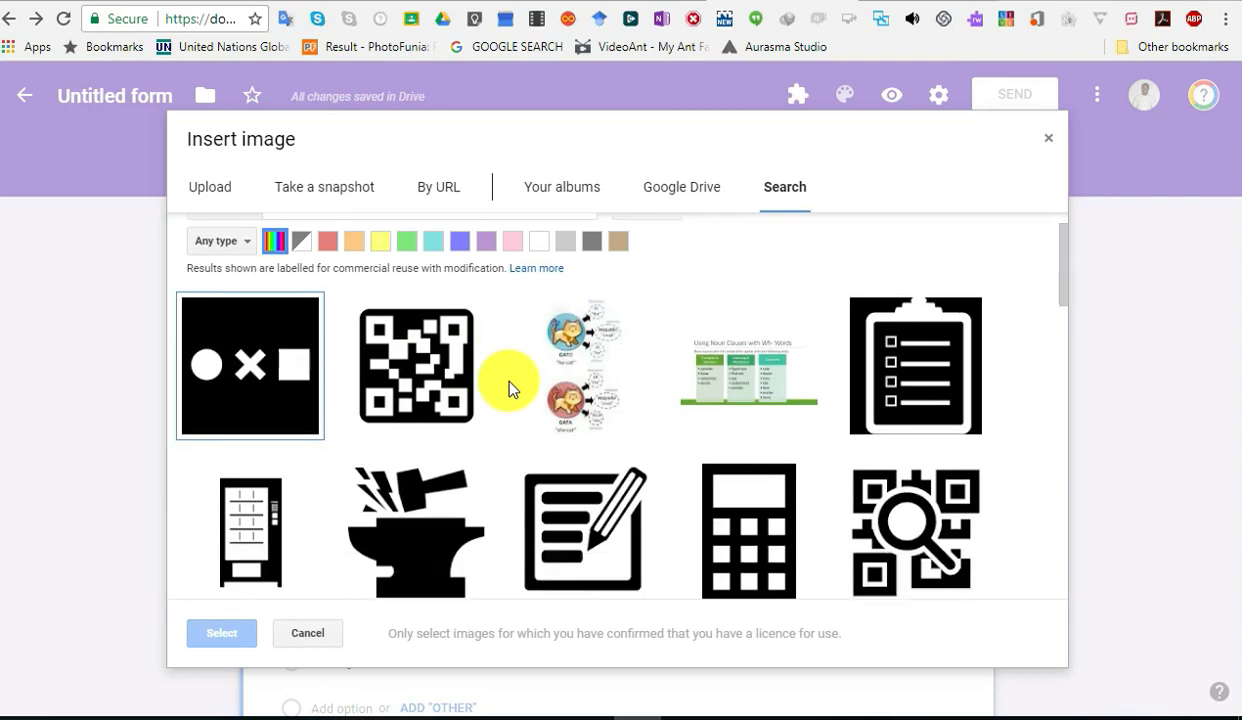
scroll(509, 388, down, 5)
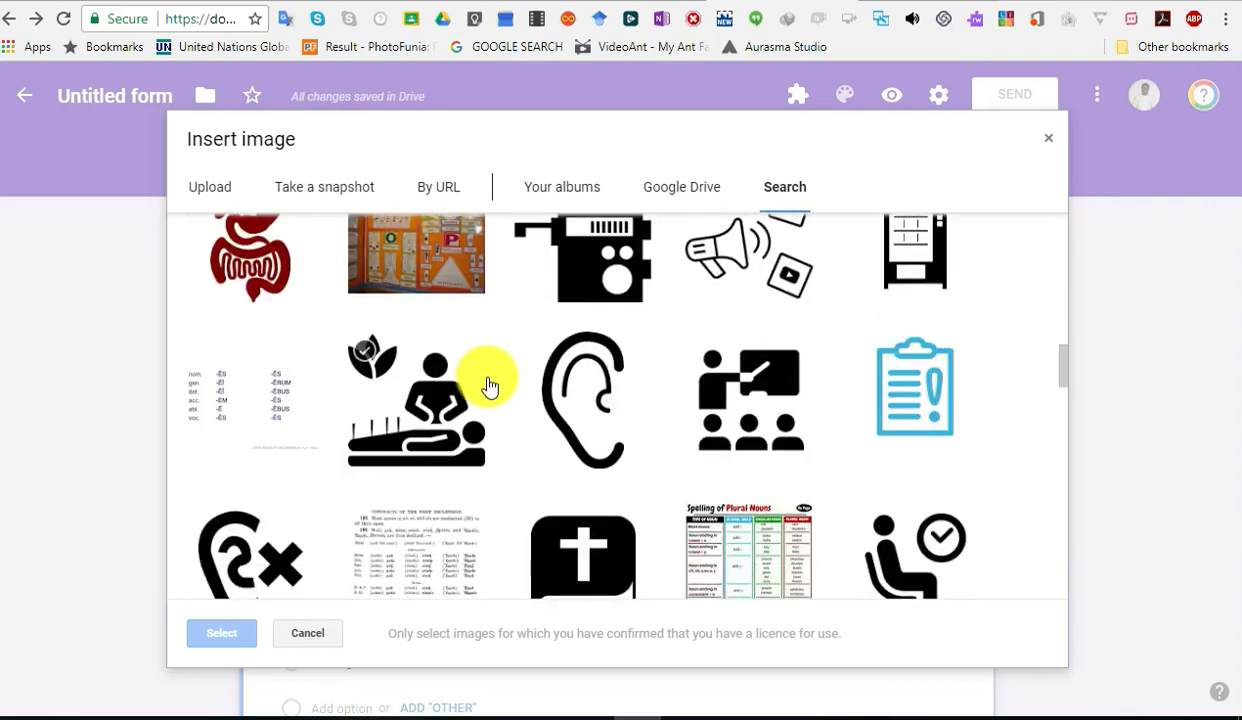
scroll(490, 387, down, 2)
scroll(489, 387, down, 3)
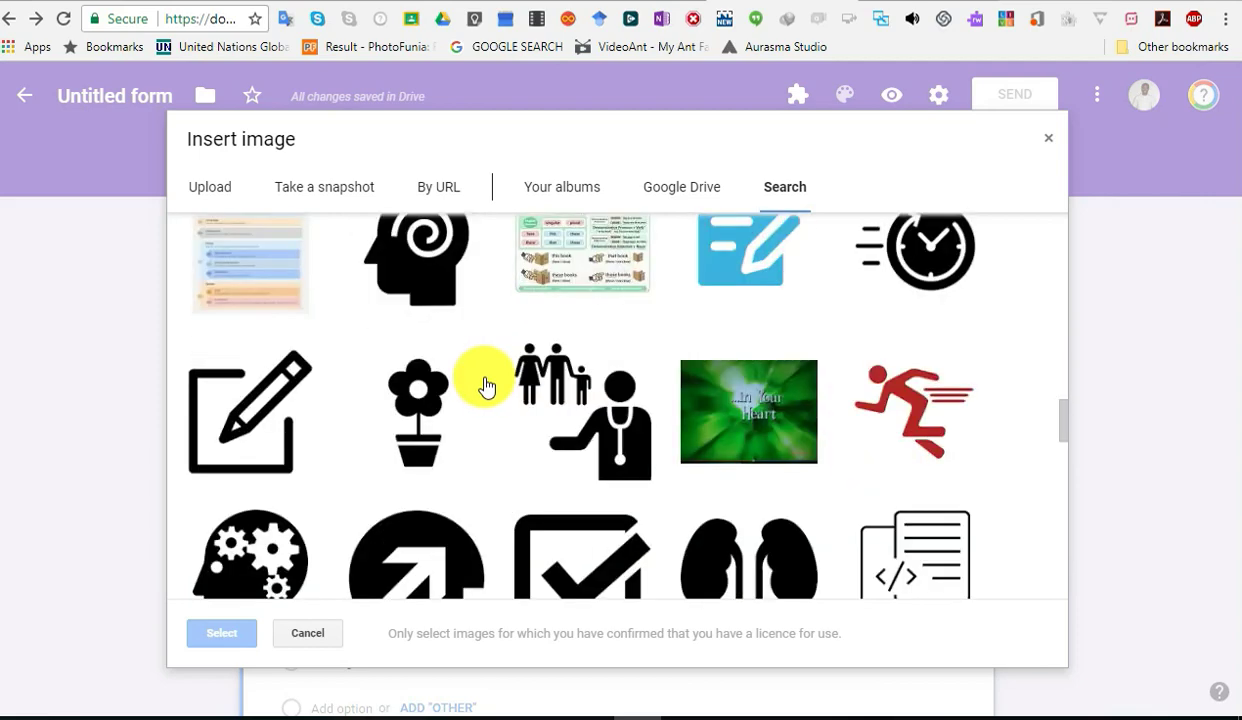
scroll(486, 388, down, 3)
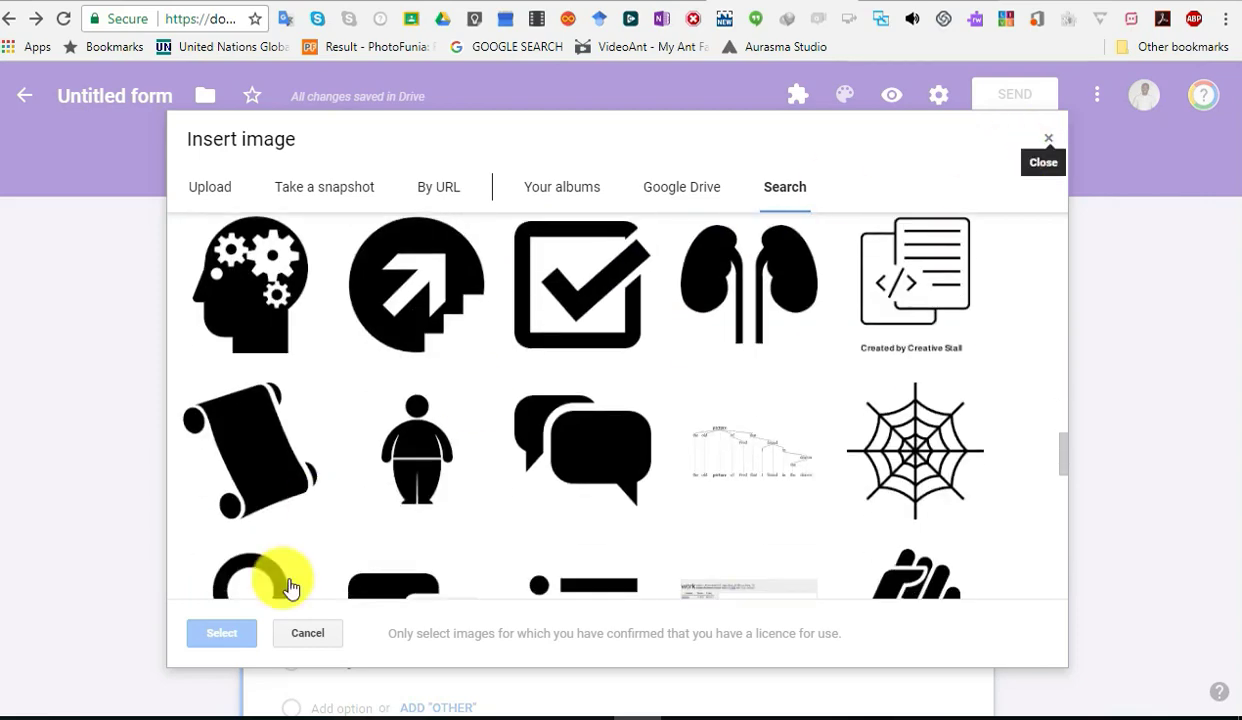
click(307, 633)
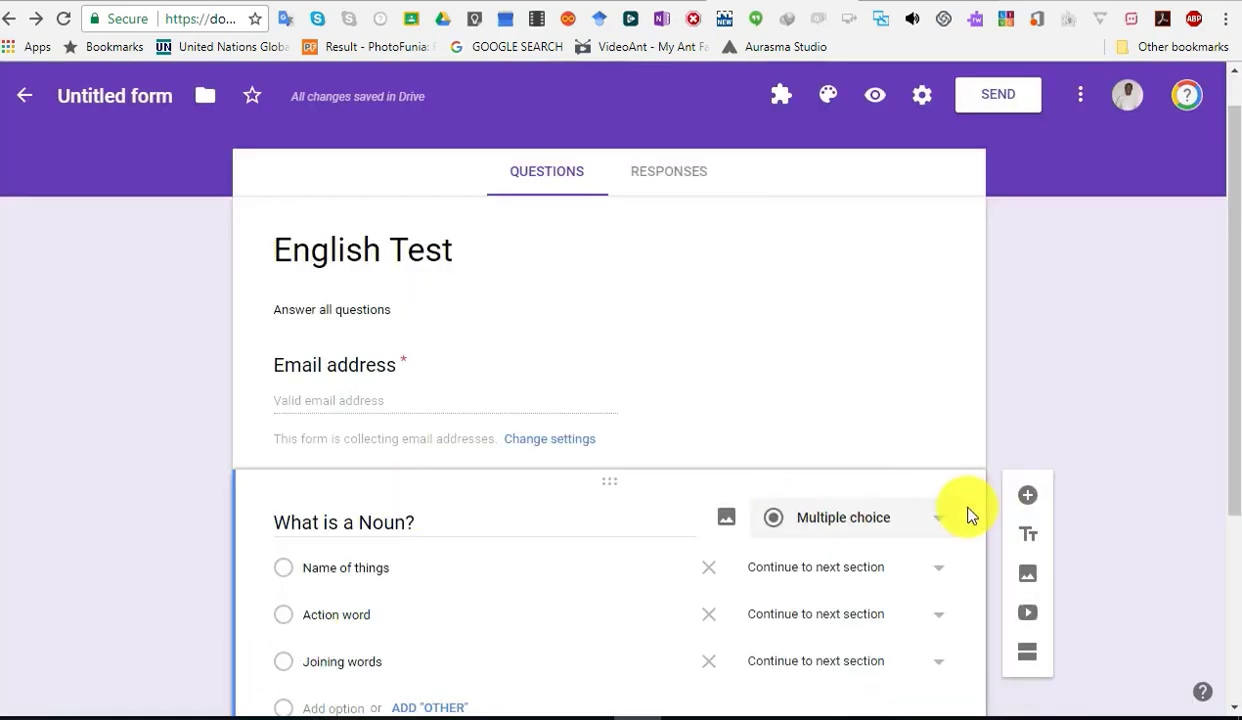
Step: Open the form's sending options, choose sharing by link and shorten the URL
scroll(1055, 455, down, 2)
scroll(1055, 455, down, 1)
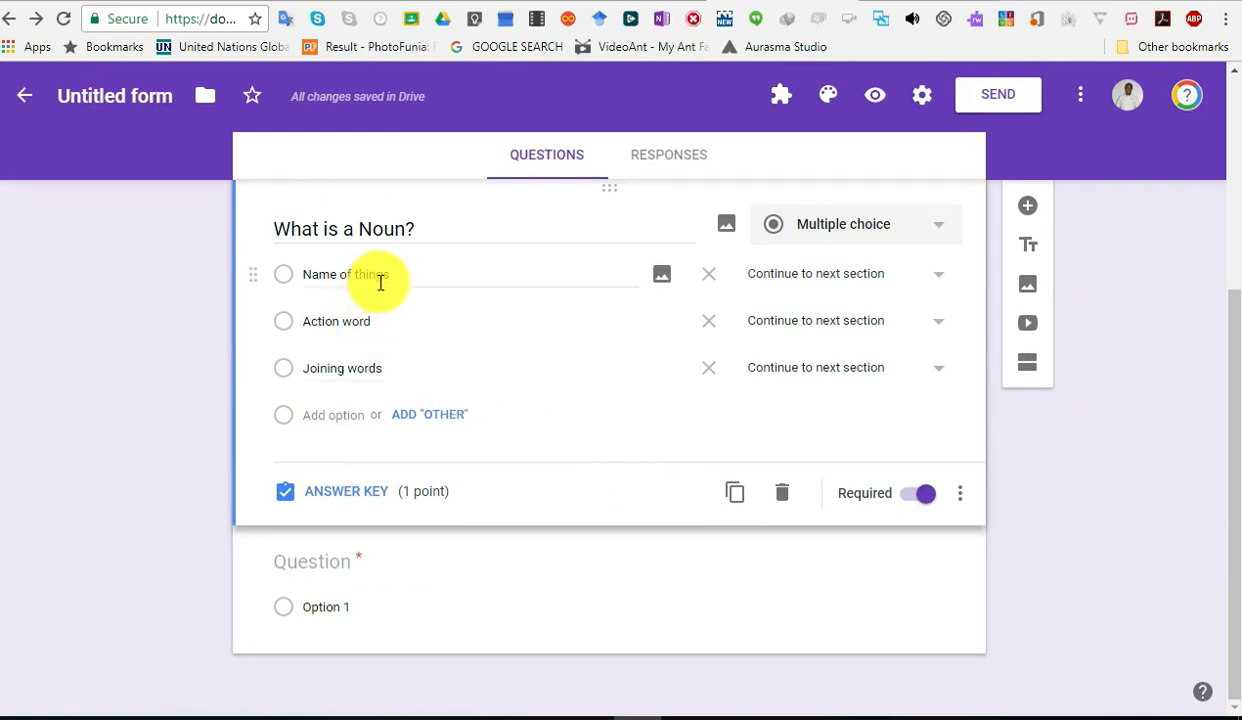
scroll(925, 322, up, 1)
scroll(928, 328, up, 3)
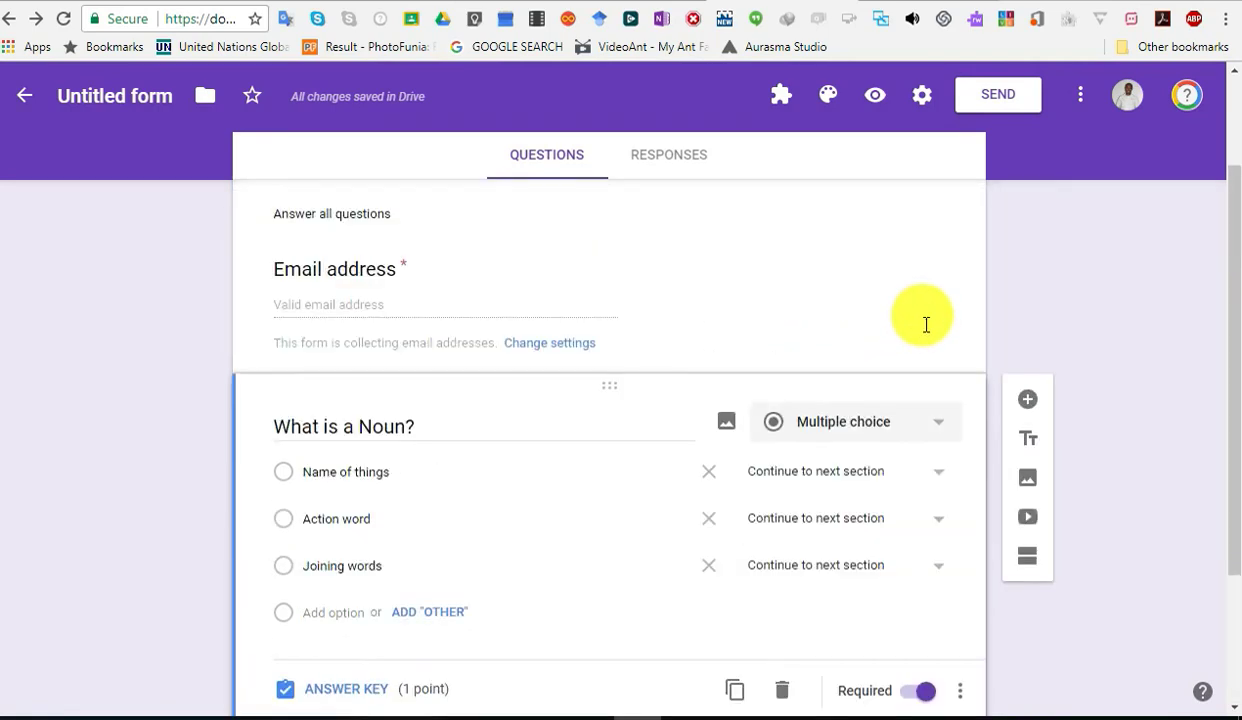
click(1008, 100)
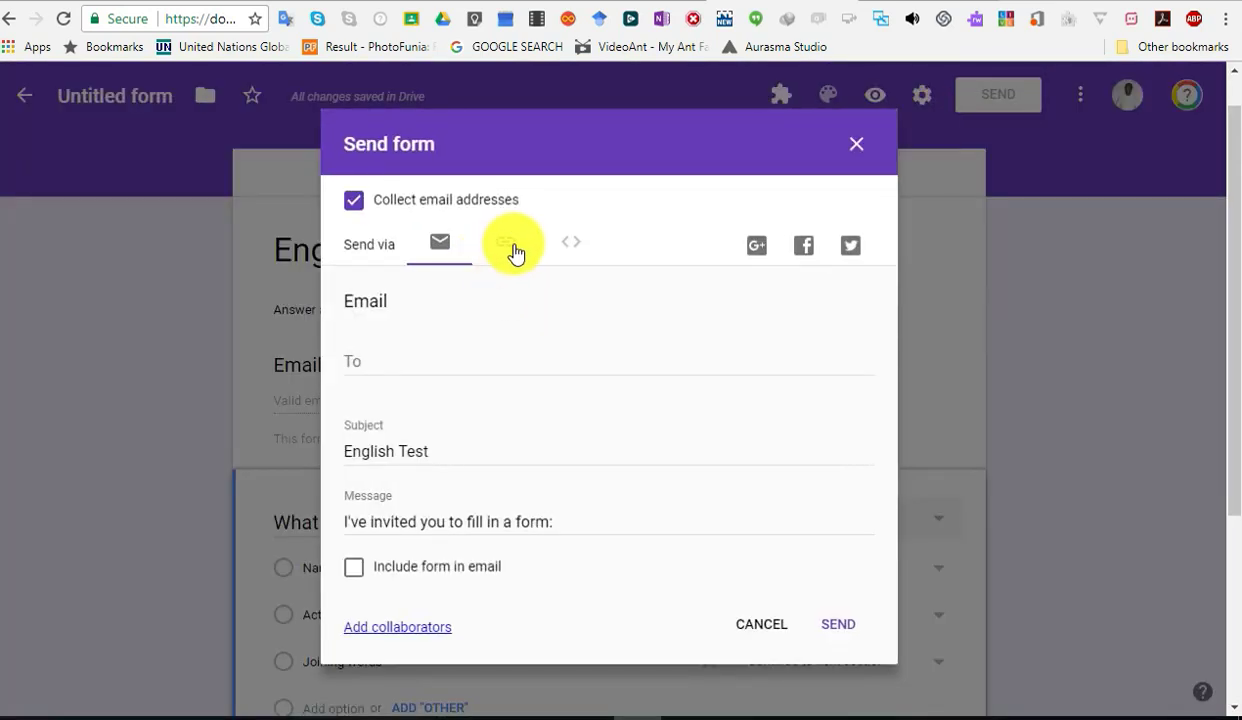
click(505, 250)
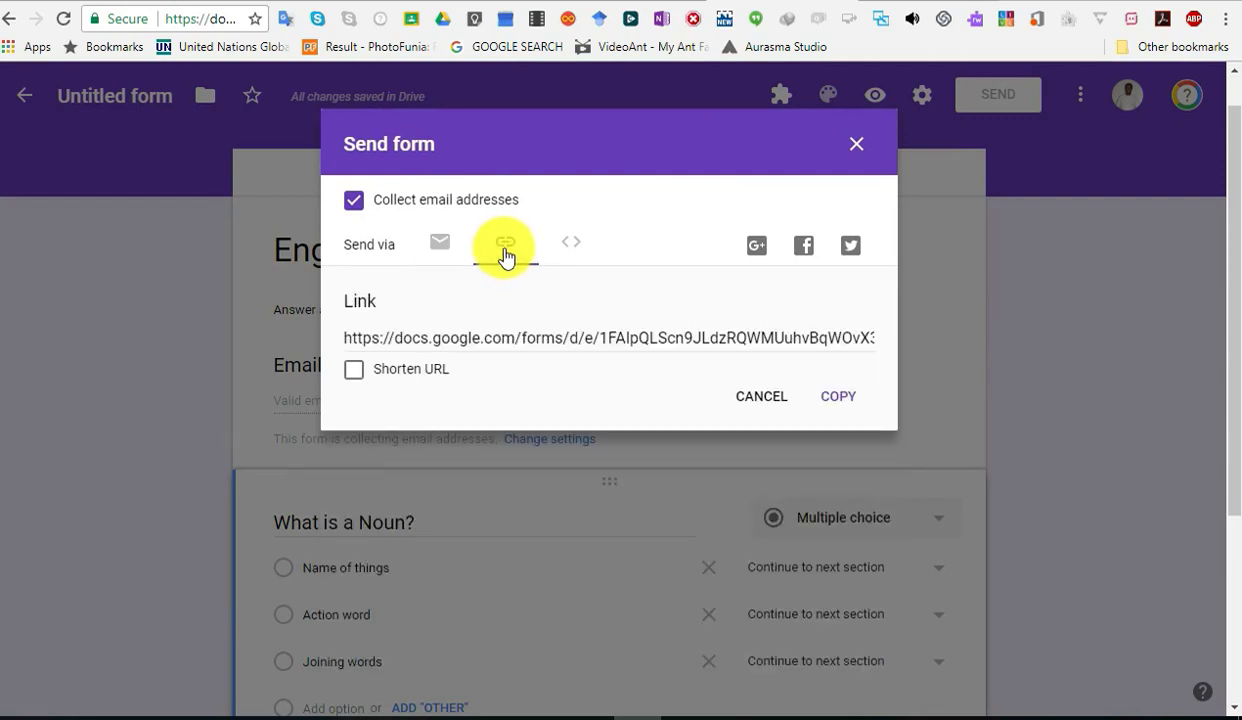
click(355, 372)
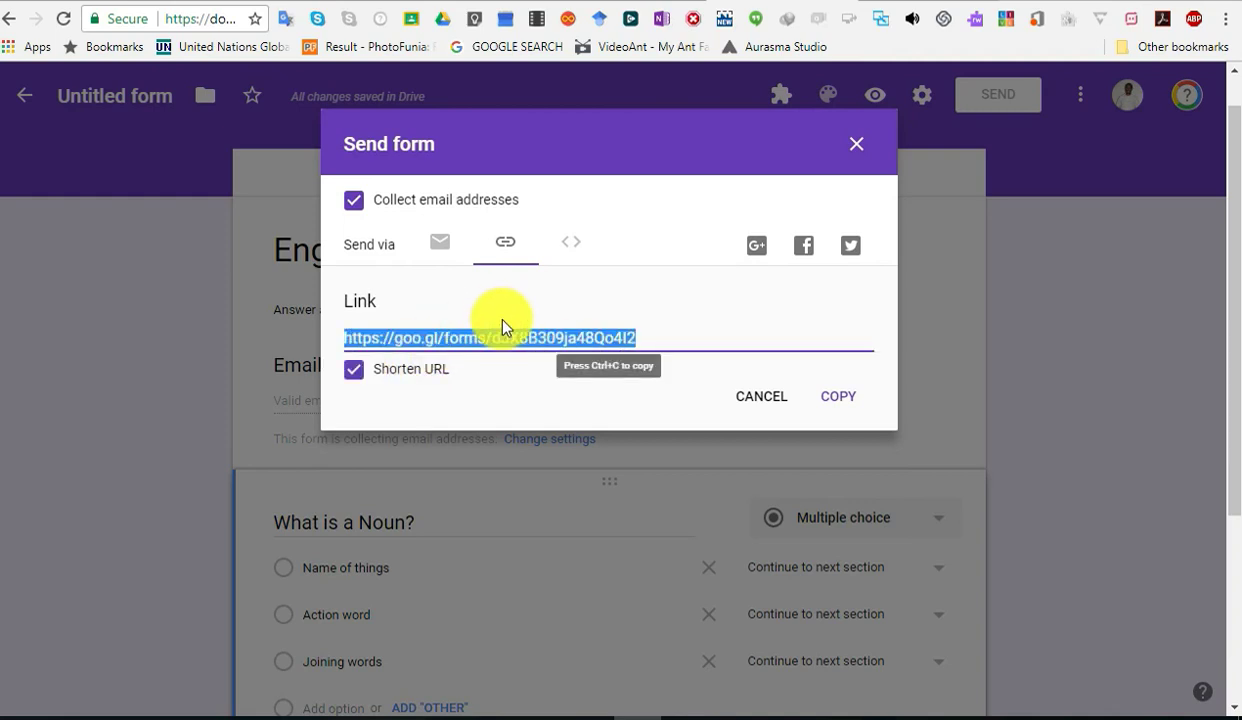
Step: Check the email sending option, return to the link option and copy the shortened form link
click(443, 250)
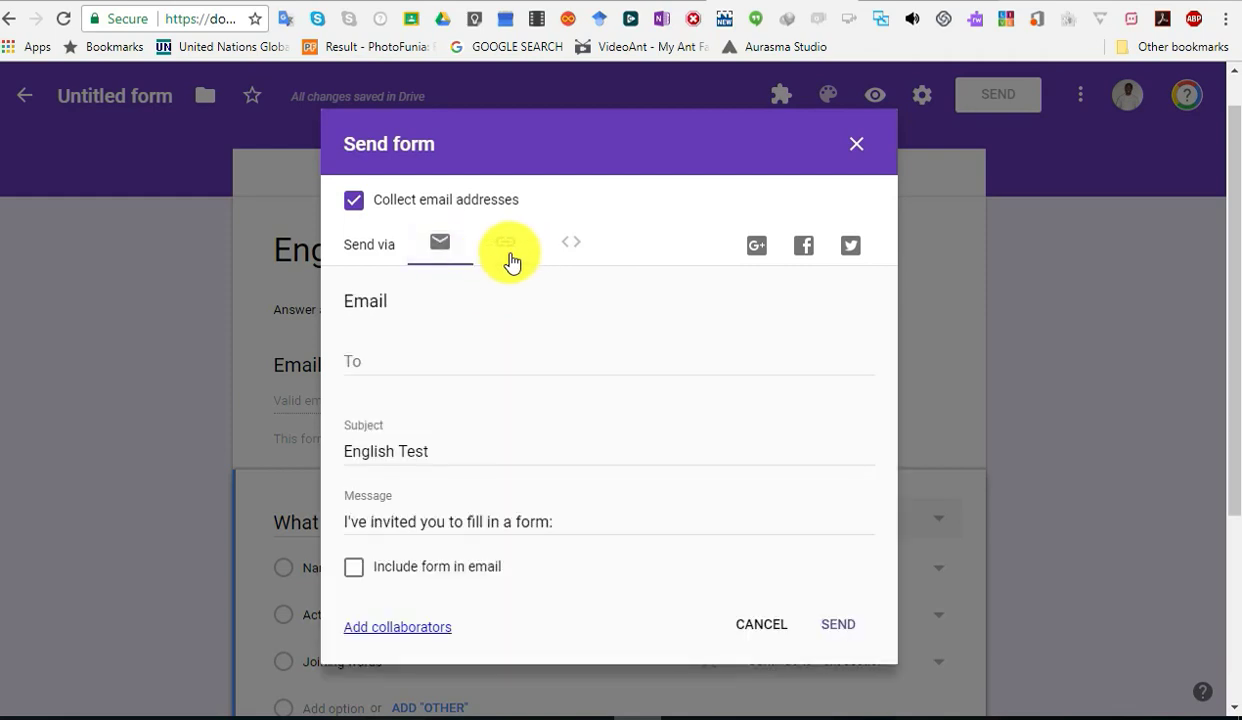
click(507, 258)
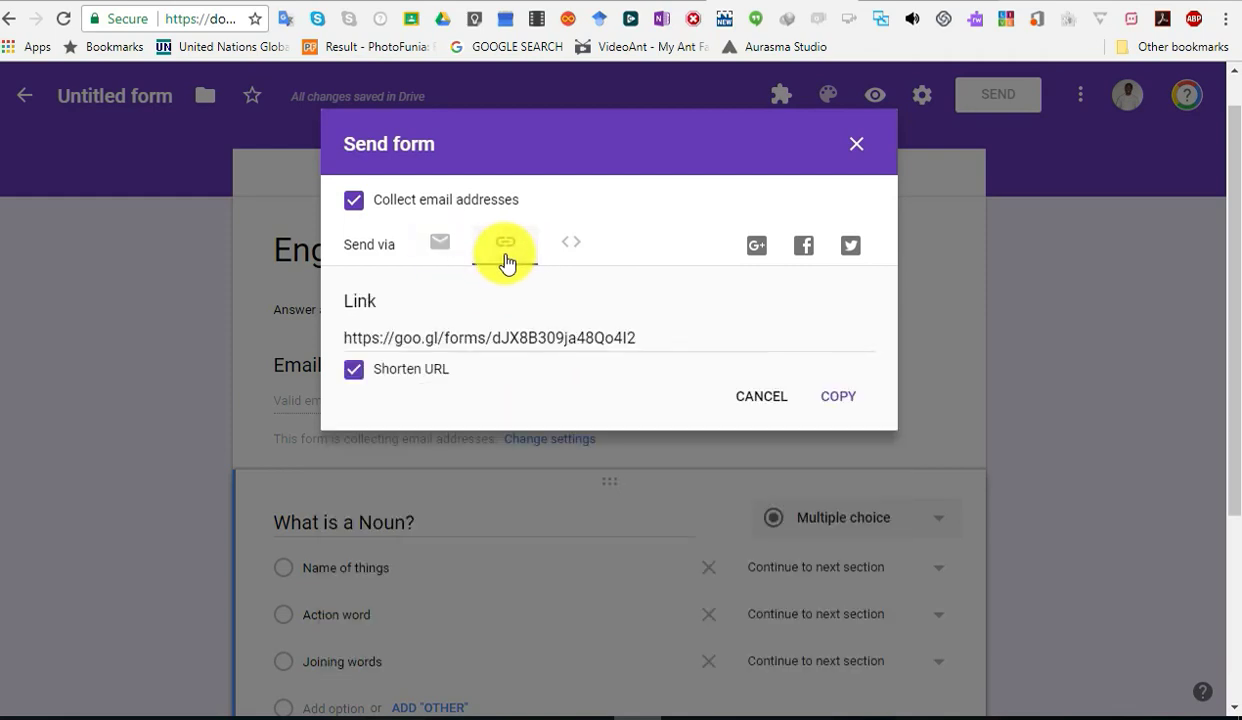
click(850, 400)
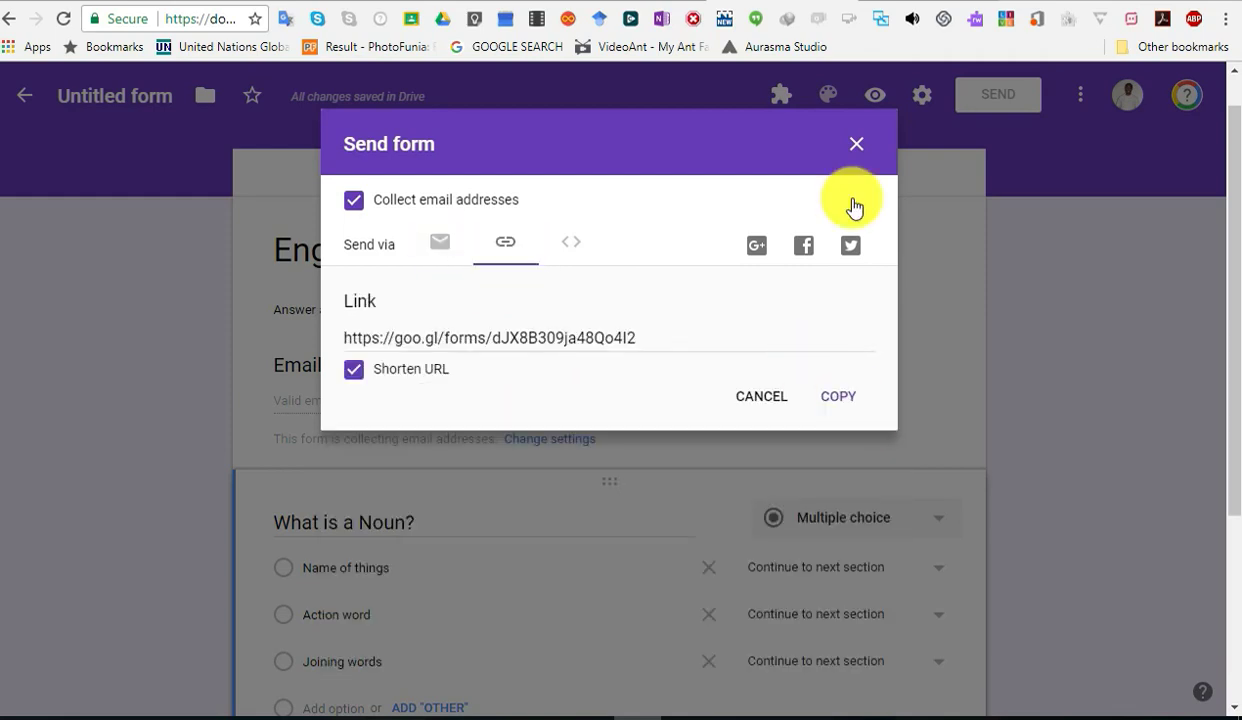
Step: Examine the email sending option and its recipient field, and close the send dialog without sending
click(442, 245)
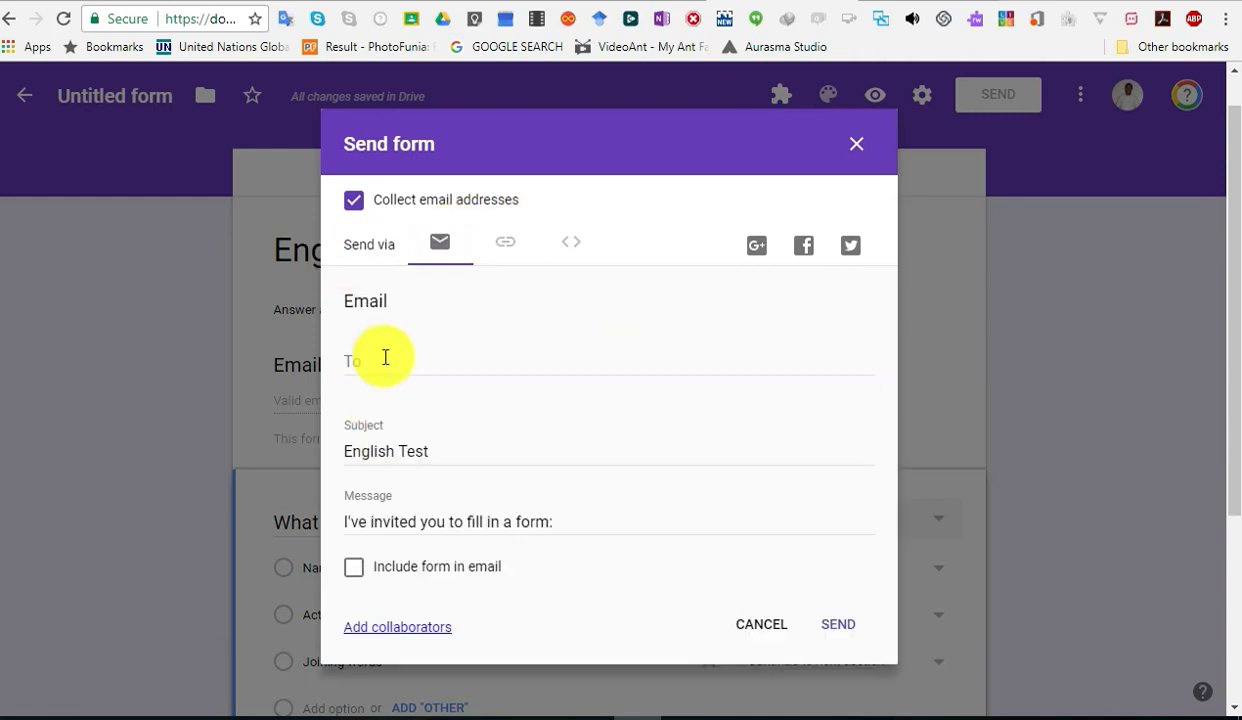
click(385, 357)
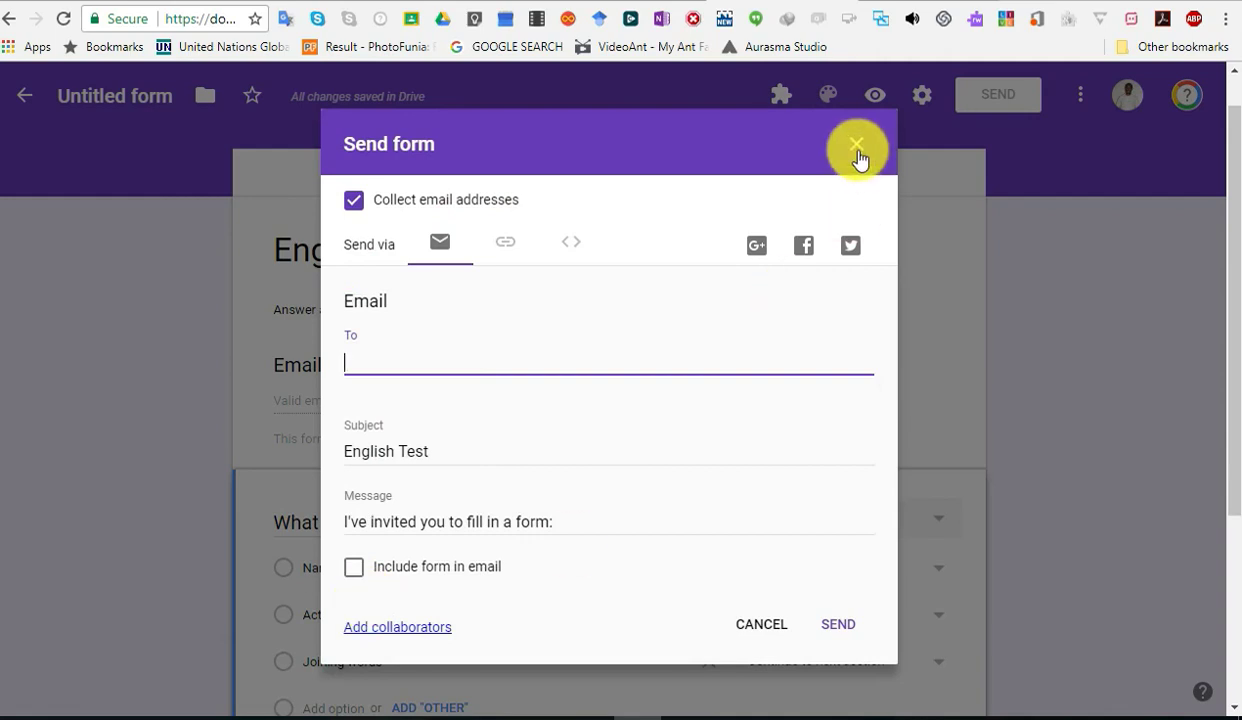
click(322, 368)
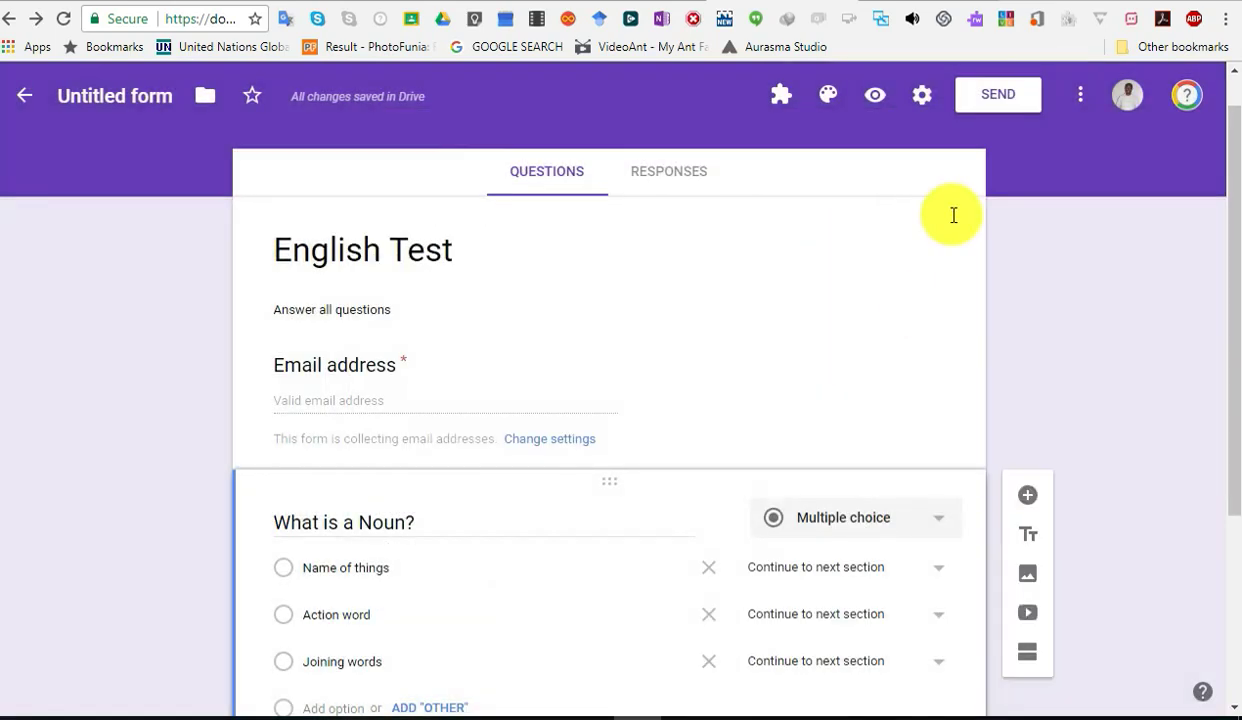
Step: Preview the English Test form and look through its email field and questions as a respondent sees them
scroll(975, 160, down, 1)
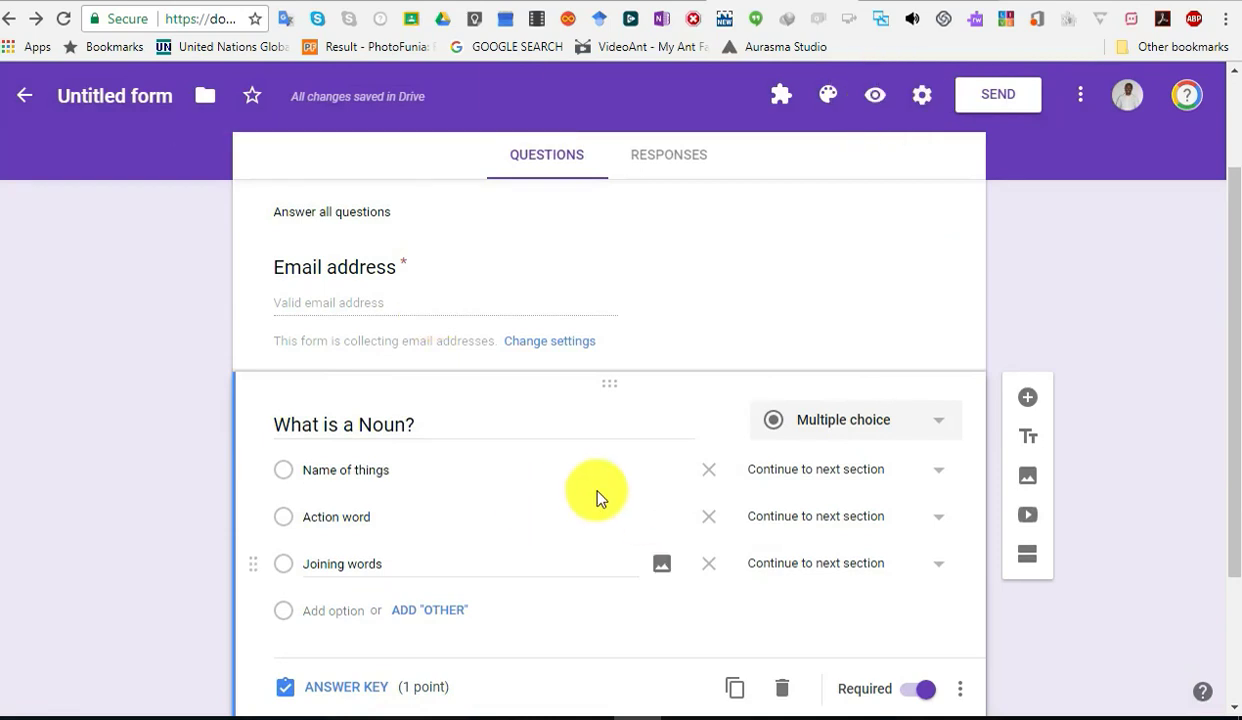
scroll(880, 90, down, 1)
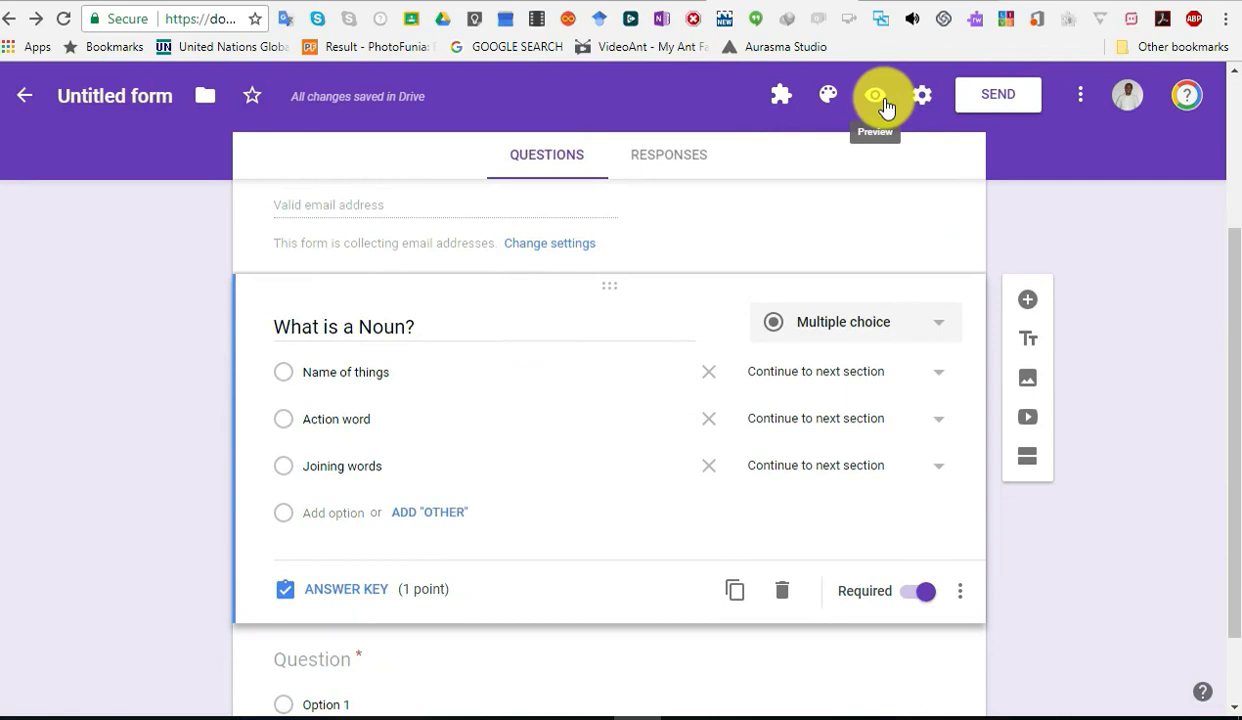
click(884, 101)
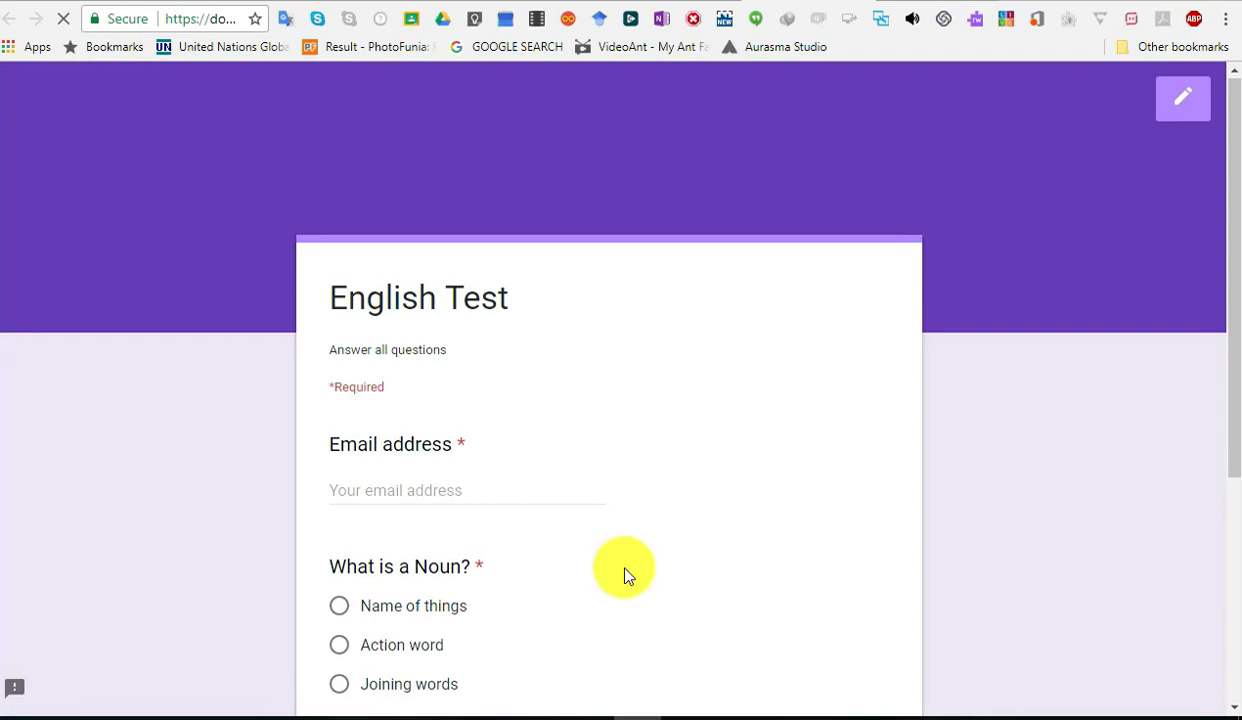
scroll(624, 574, down, 4)
scroll(512, 498, up, 2)
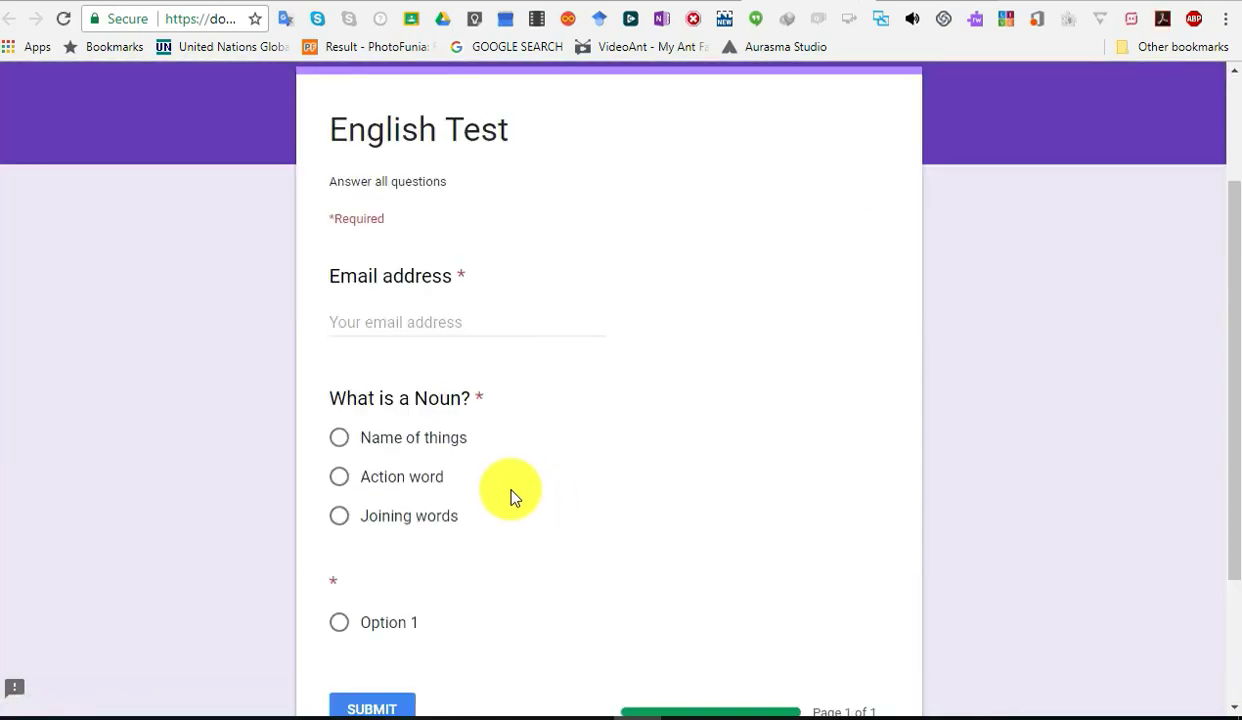
scroll(511, 495, up, 2)
scroll(420, 465, down, 2)
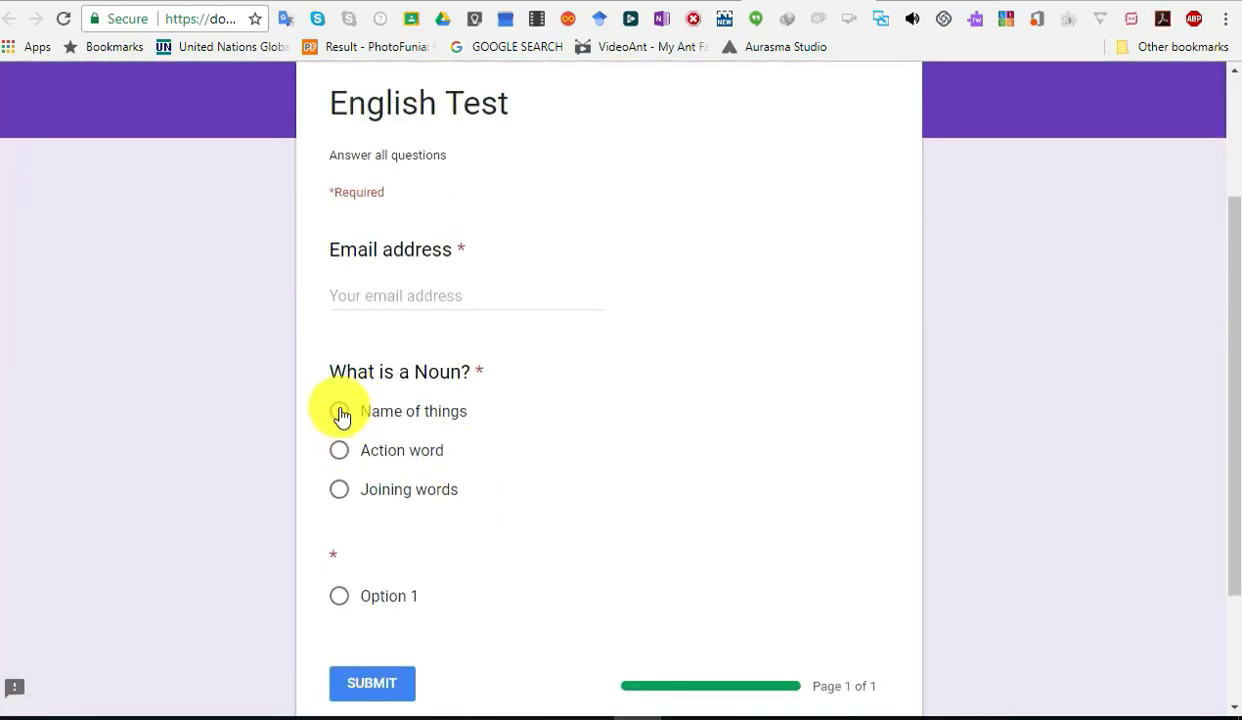
Step: Try out the noun question's answers in the preview, ending on "Name of things", and return to the form editor
click(340, 415)
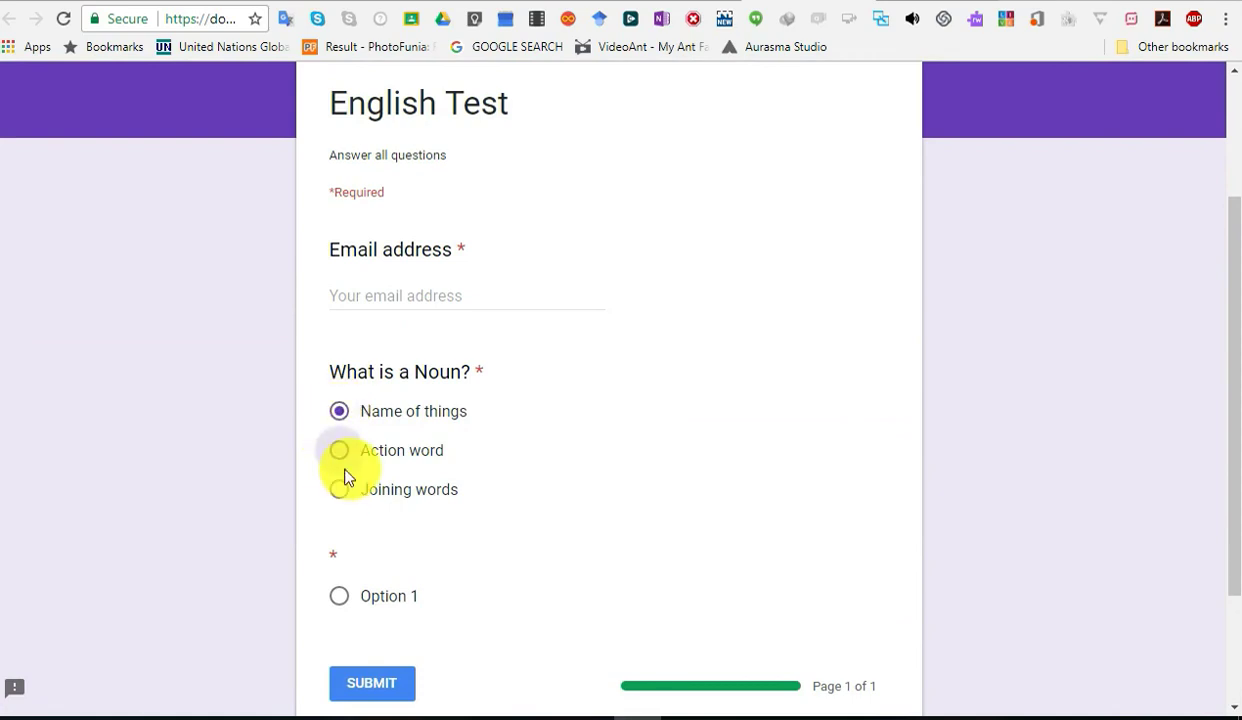
click(342, 451)
click(347, 420)
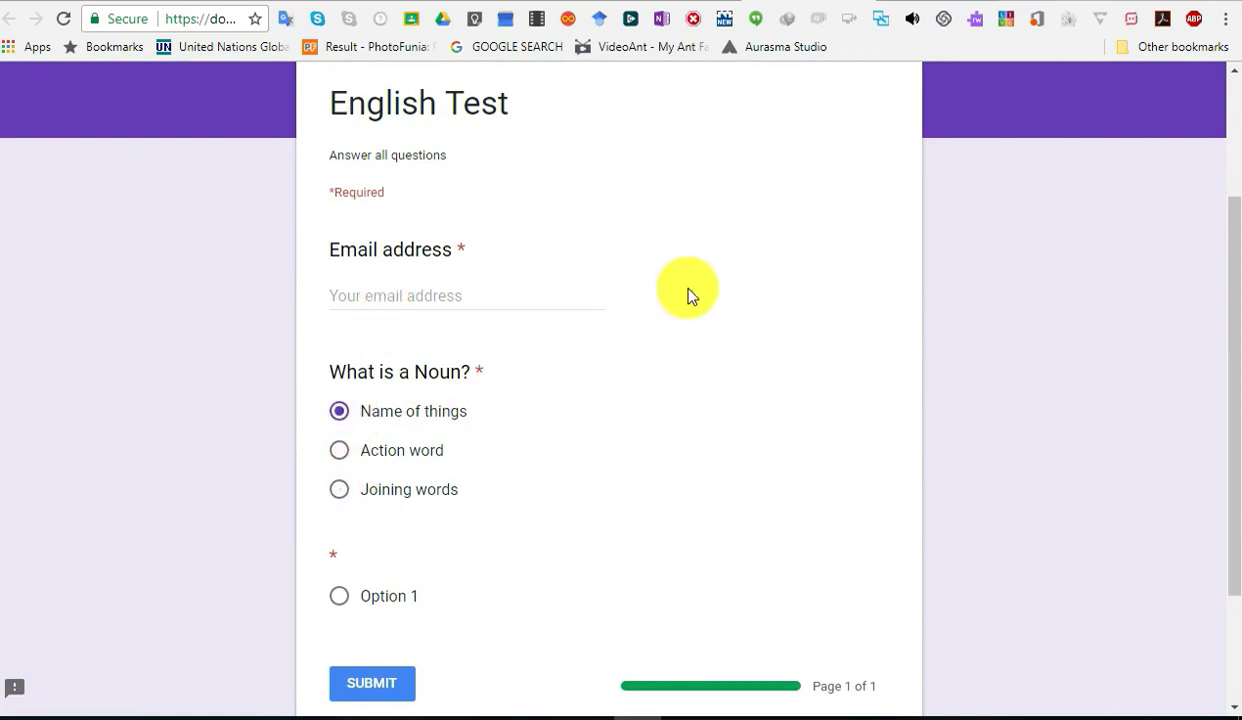
scroll(753, 180, up, 2)
click(669, 1)
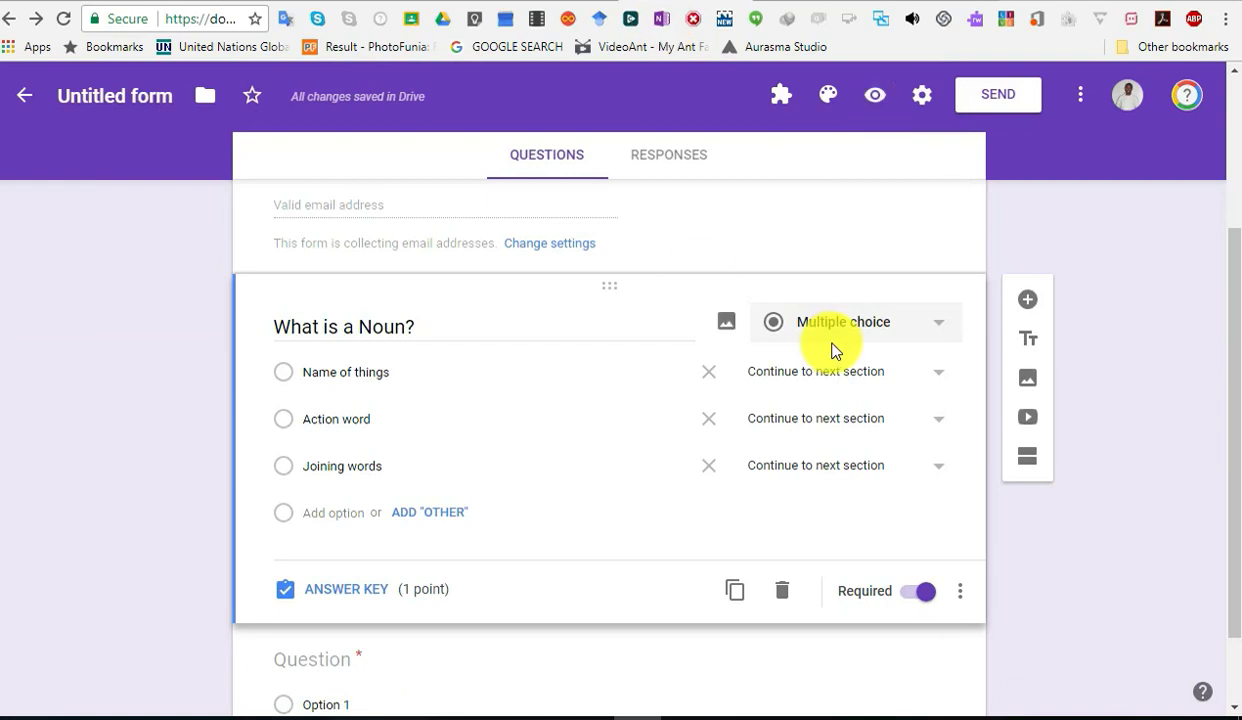
Step: Add a new question directly below the noun question and set its type to Short answer
click(1029, 301)
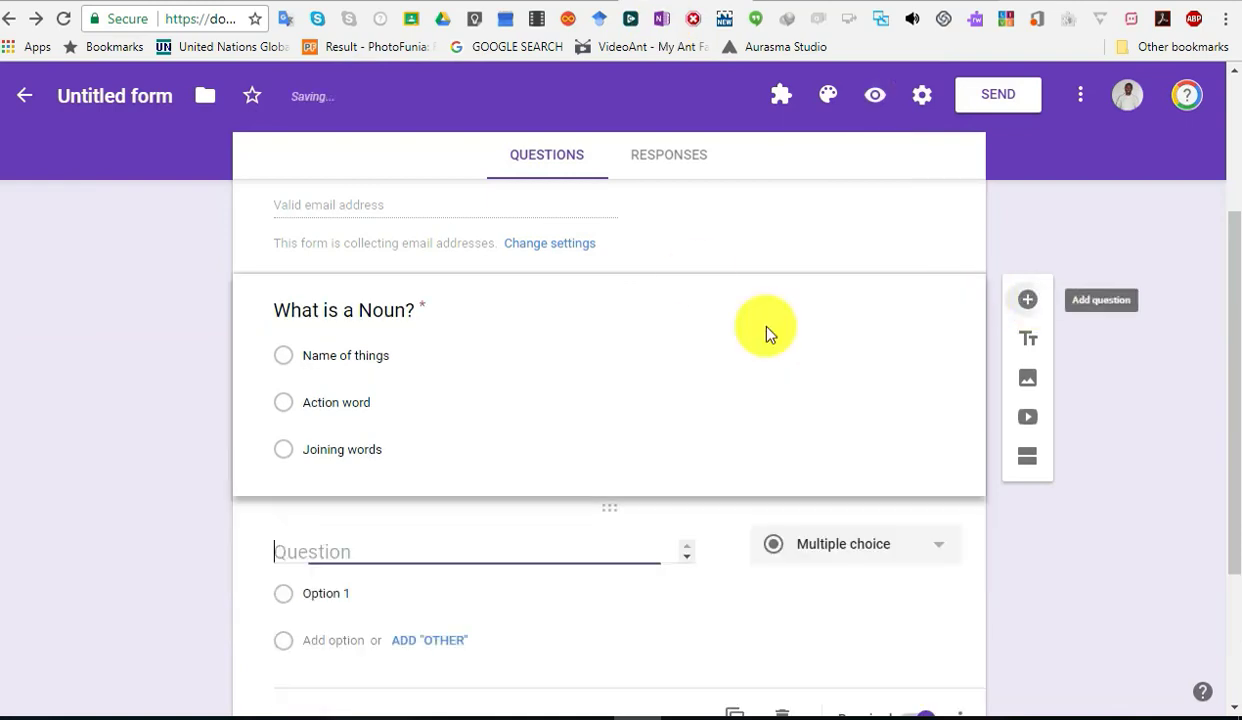
click(923, 550)
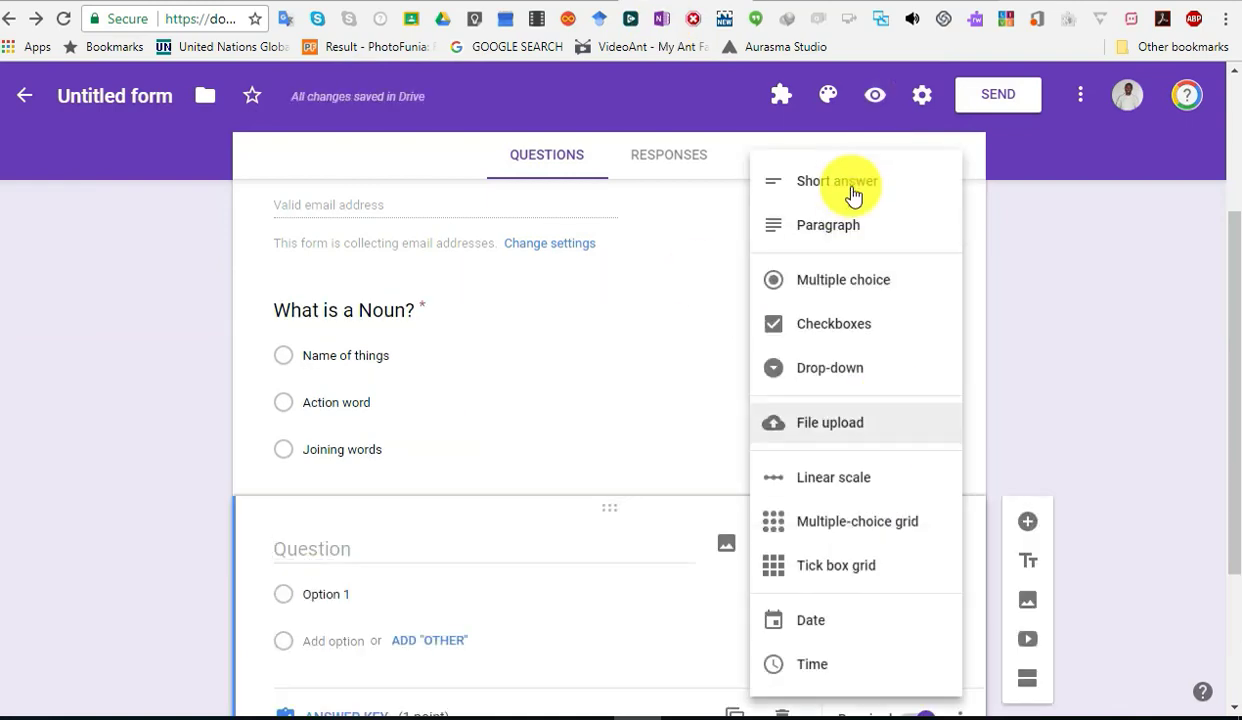
click(848, 197)
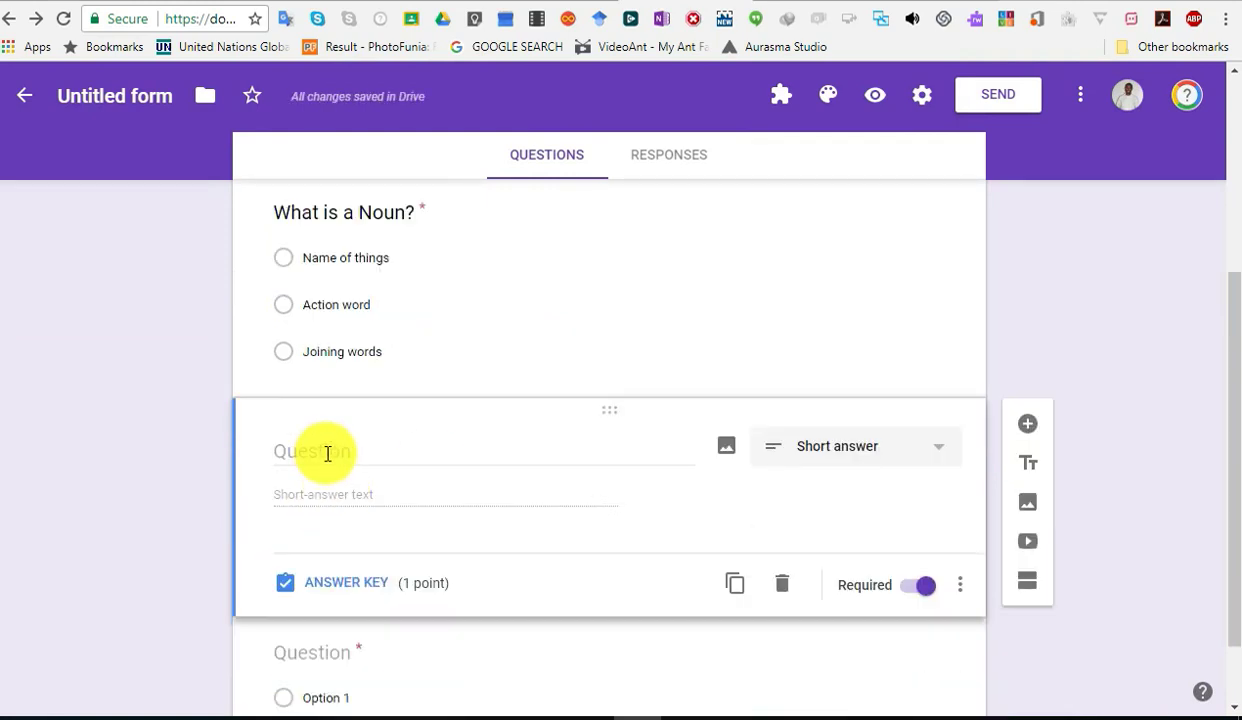
click(330, 455)
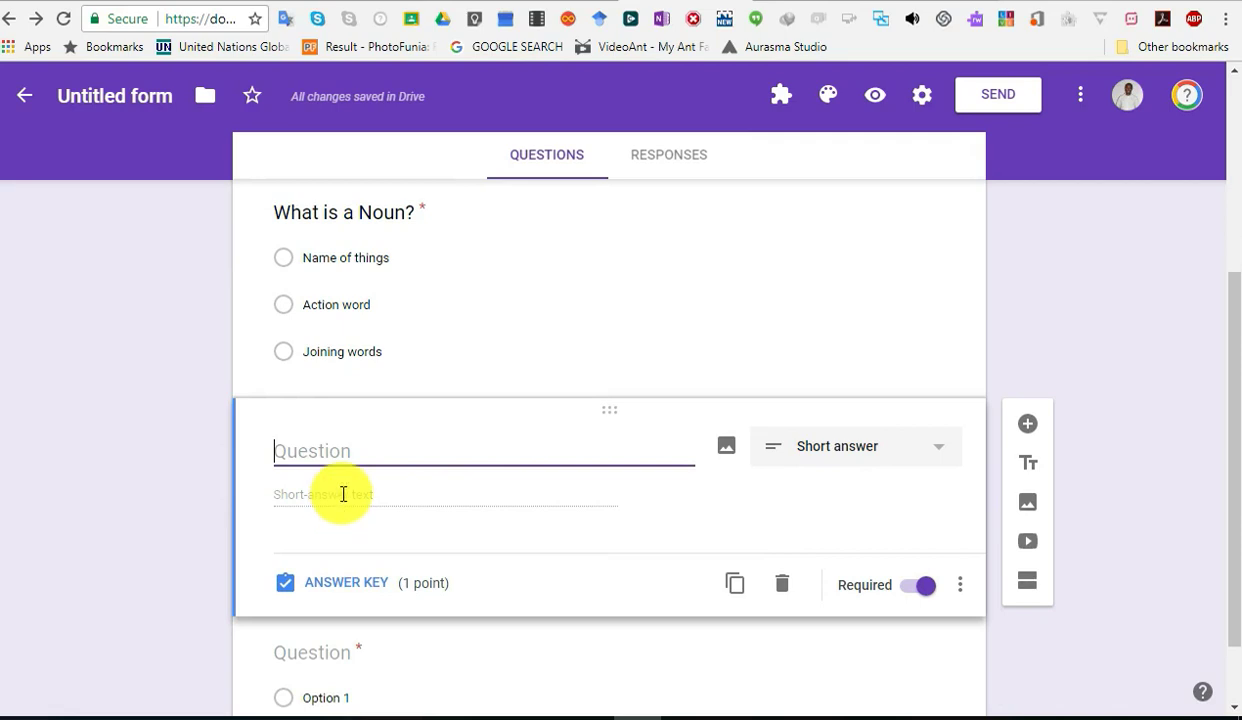
click(361, 590)
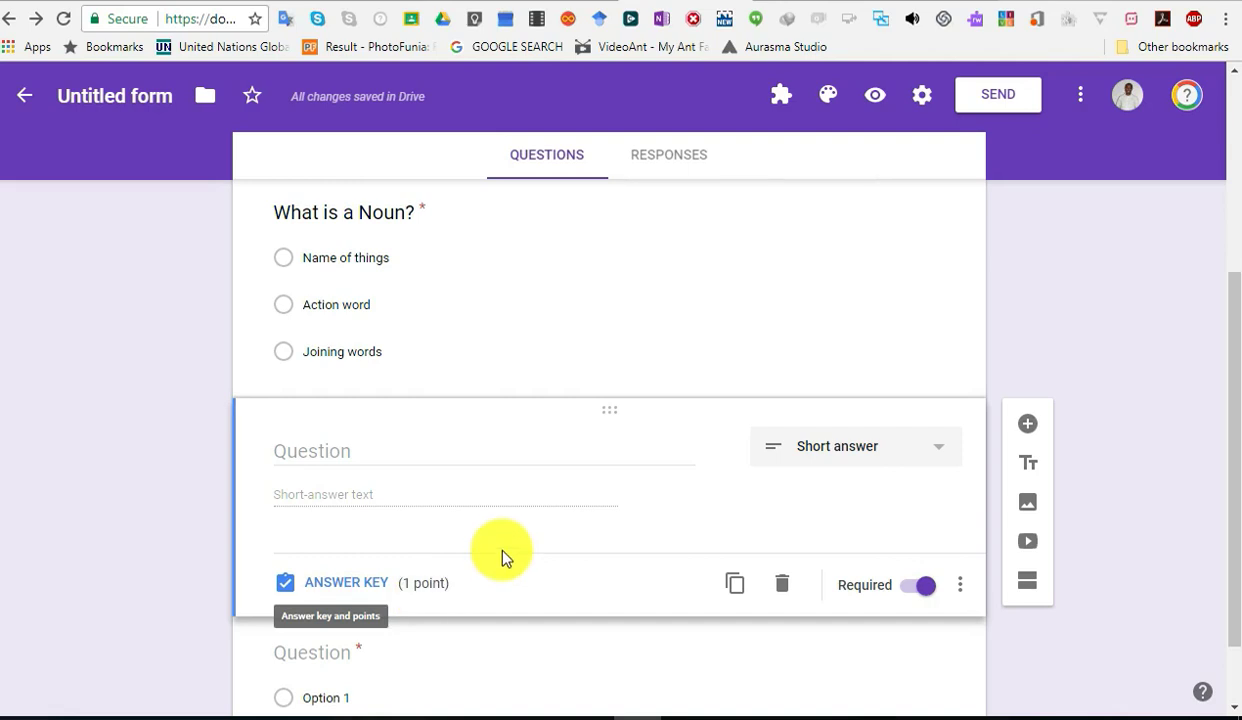
Step: Open the form settings and review the general and quiz options, keeping marks released immediately after each submission
scroll(502, 557, up, 5)
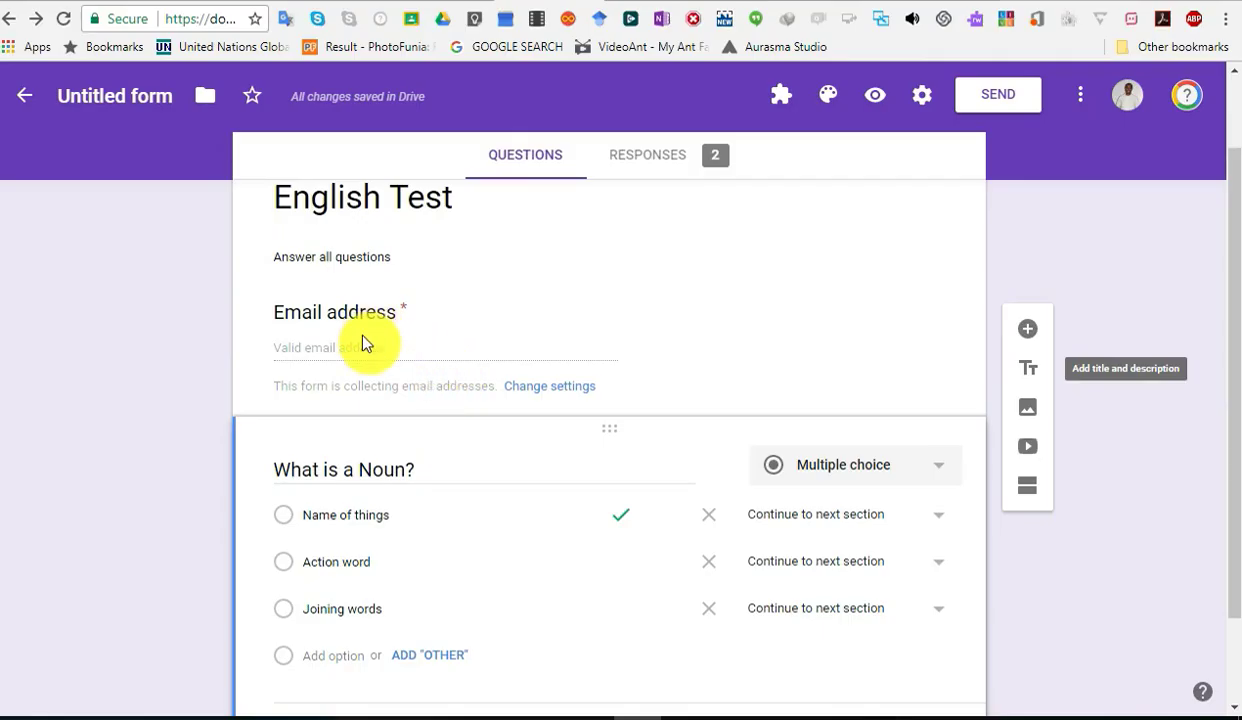
scroll(365, 340, up, 2)
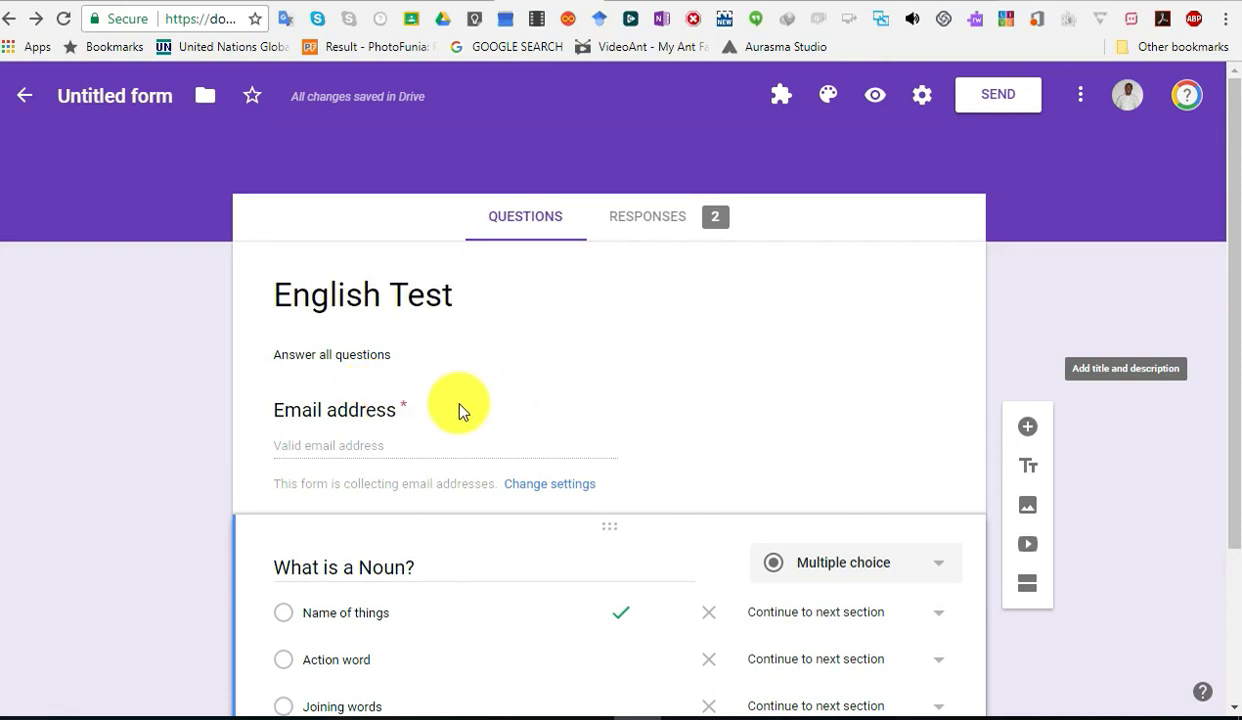
click(924, 108)
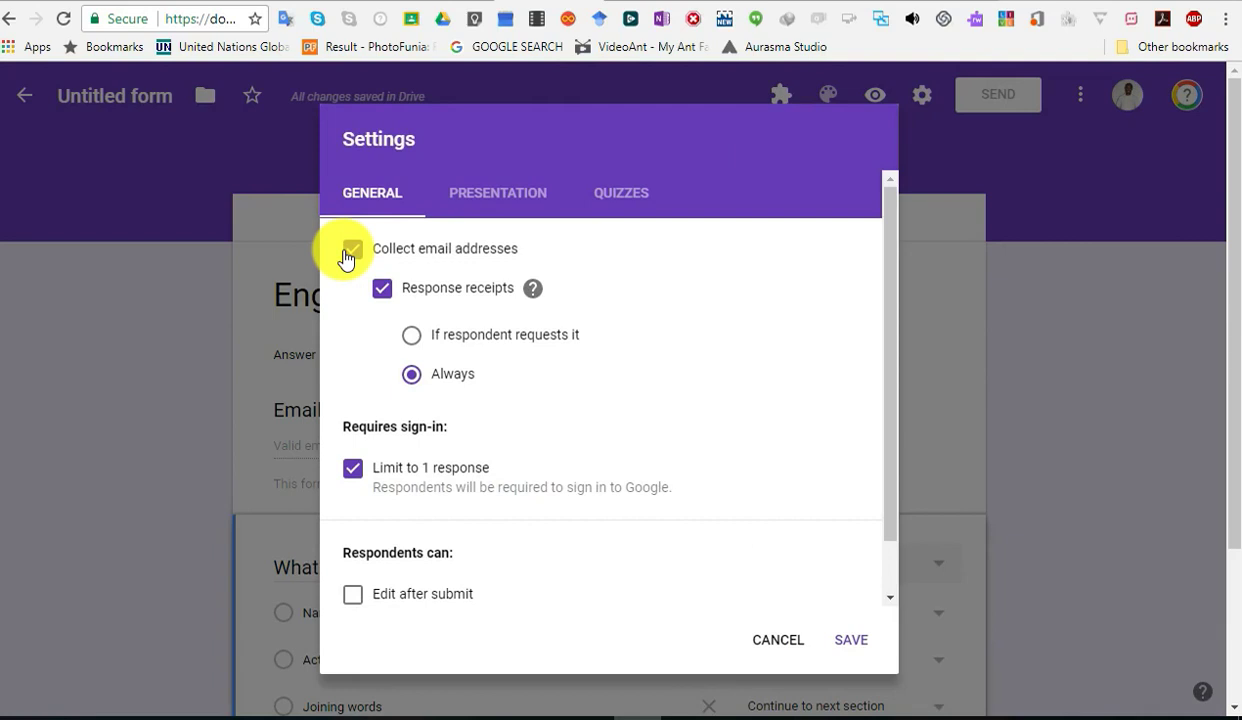
click(622, 198)
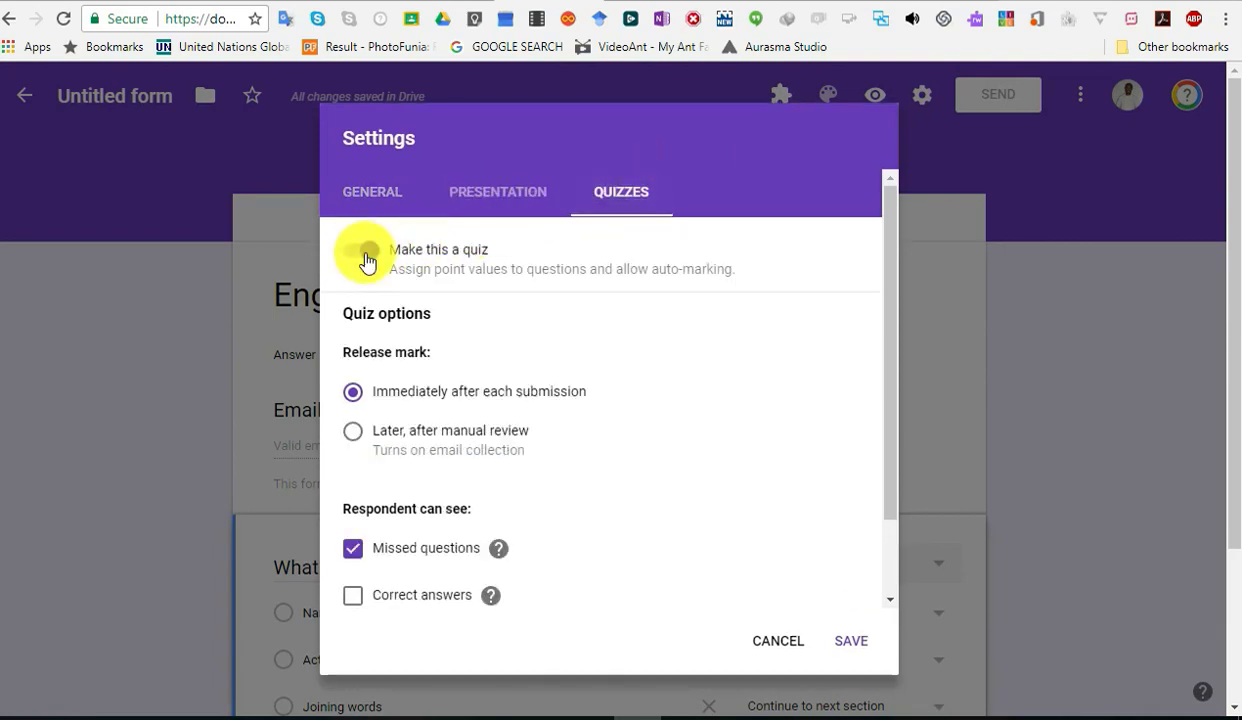
click(355, 391)
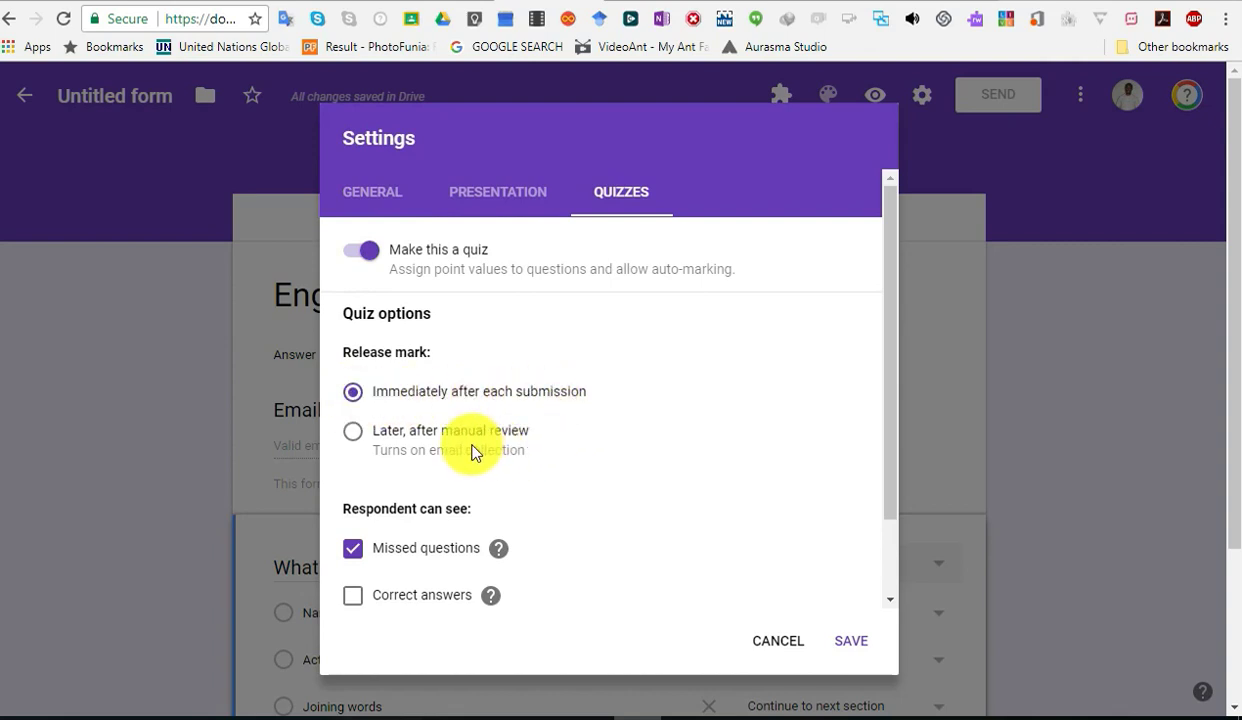
scroll(493, 432, down, 1)
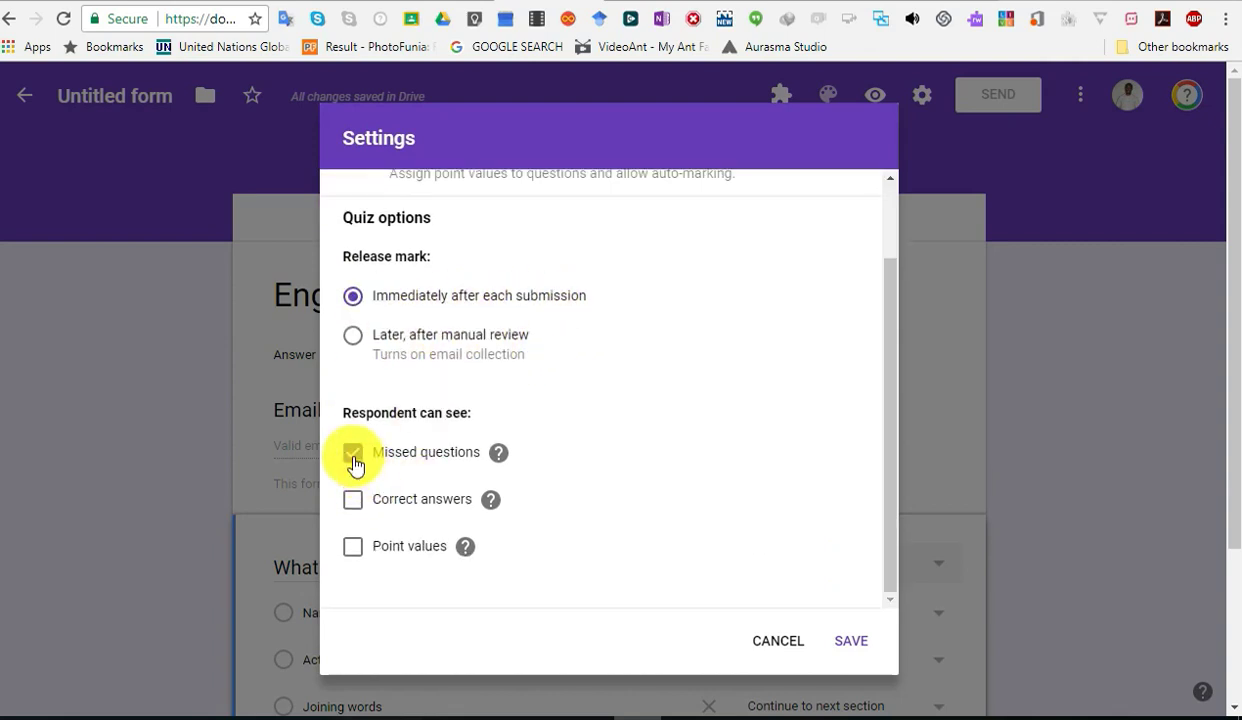
scroll(405, 240, up, 2)
Step: Look over the presentation options, confirmation message and general options, and save the form settings
click(463, 200)
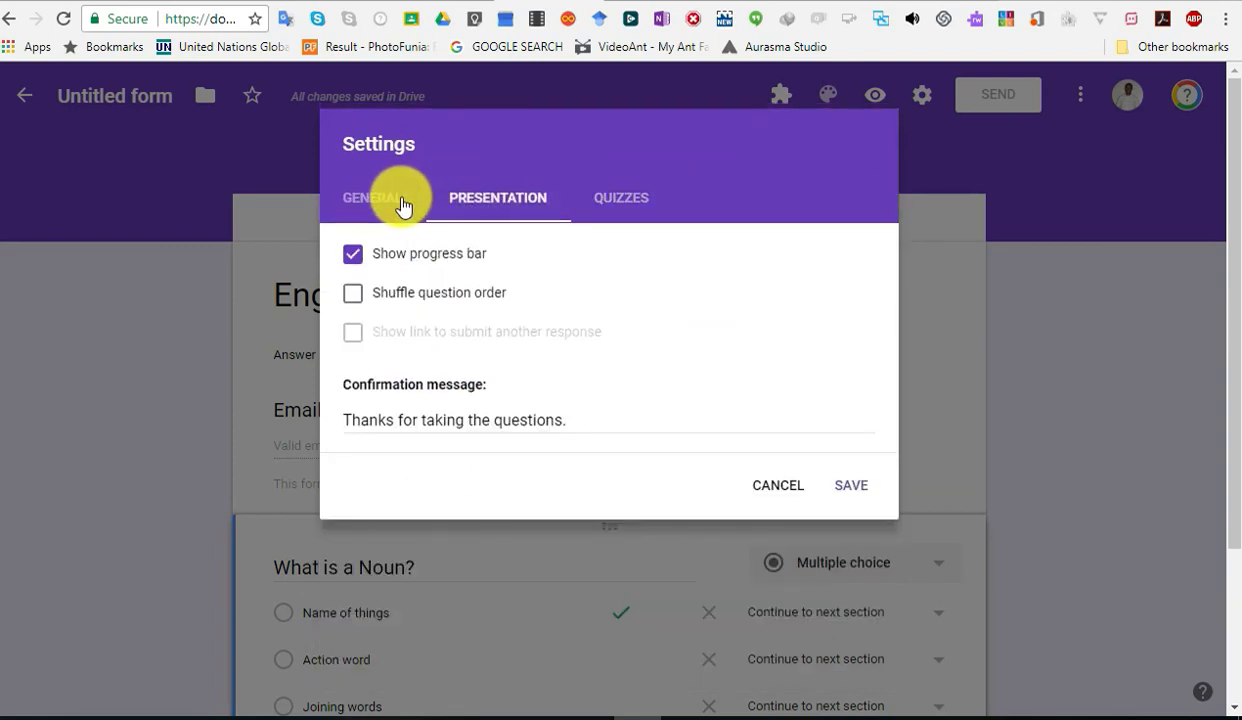
click(397, 213)
click(460, 198)
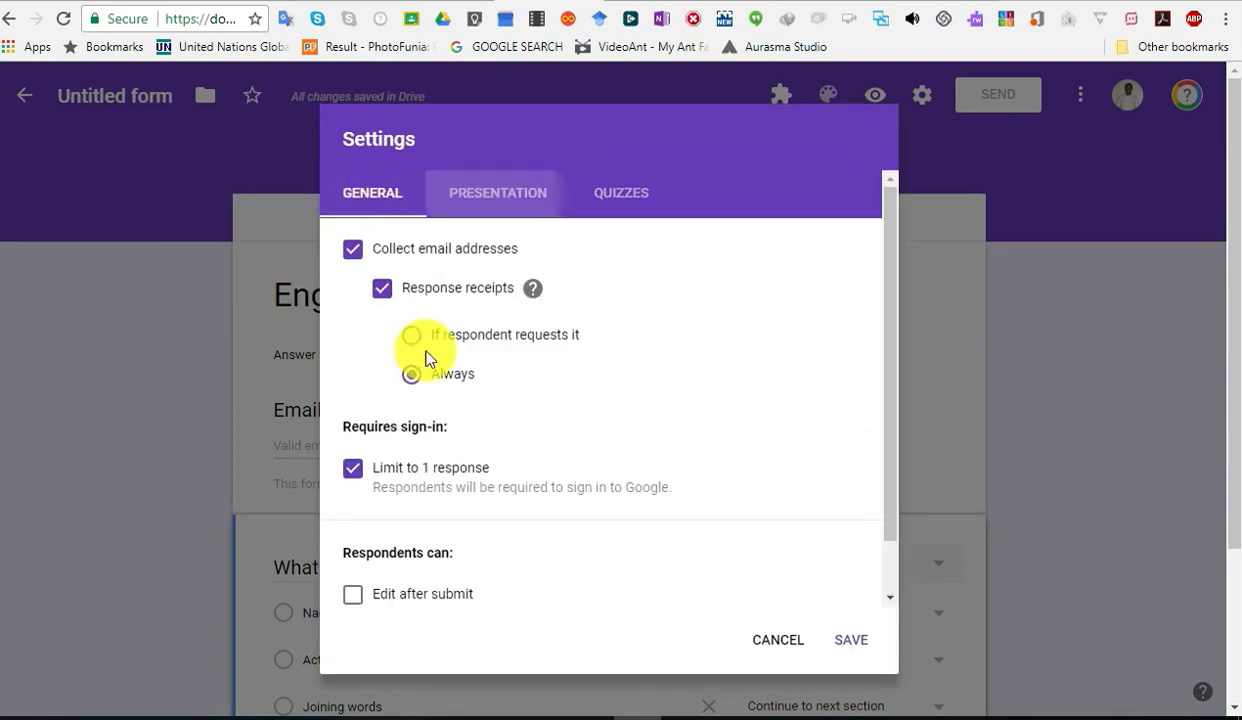
click(390, 421)
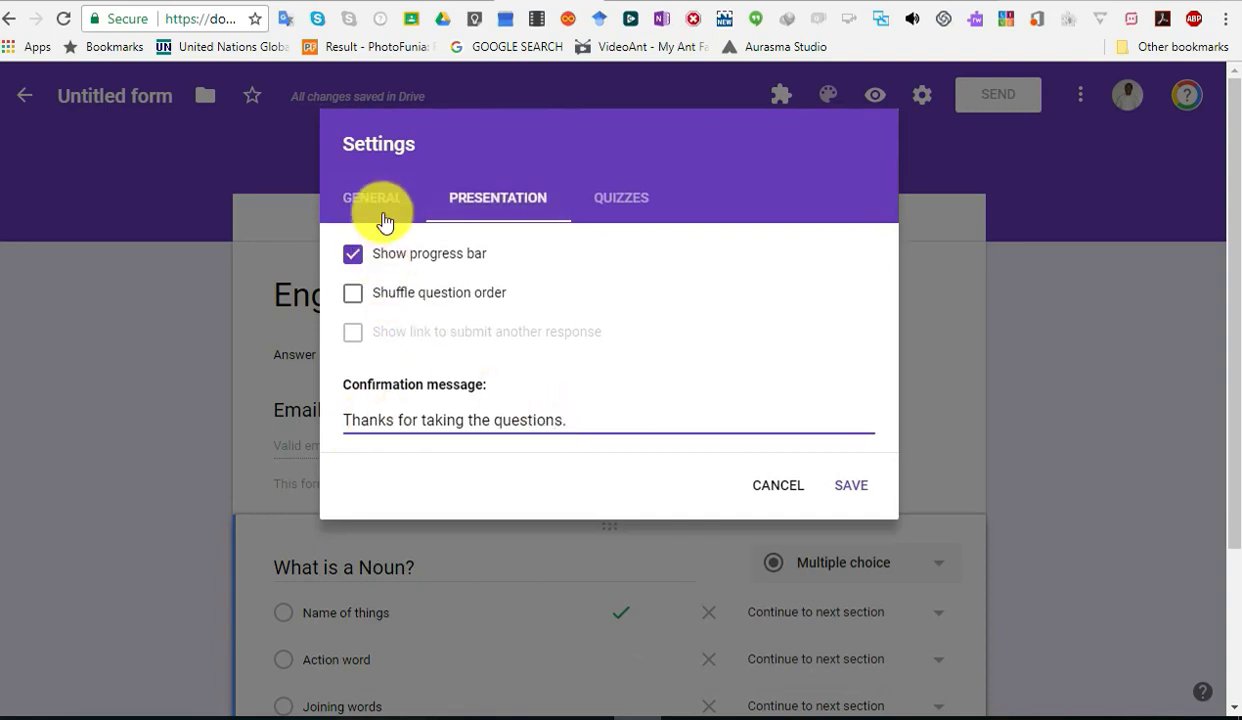
click(375, 203)
click(858, 640)
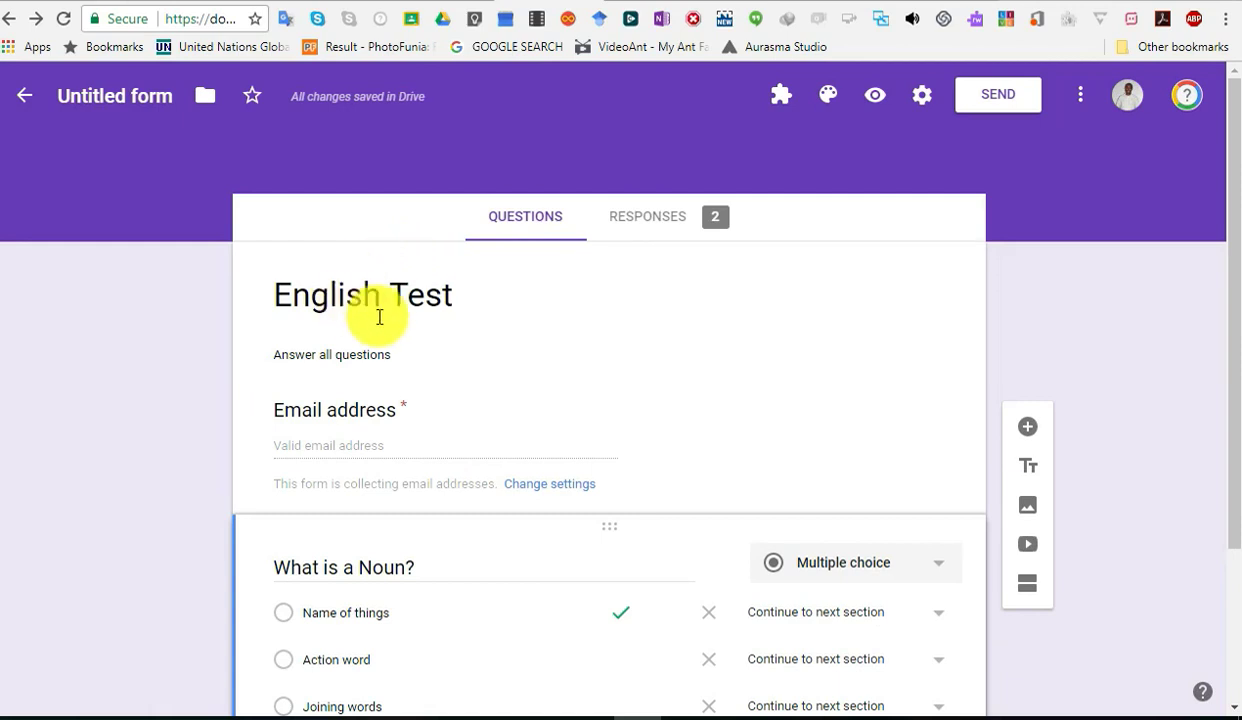
Step: Examine the response summary, including the insights, total points distribution, respondent scores and the answer chart for the noun question
scroll(421, 324, down, 2)
scroll(500, 260, up, 2)
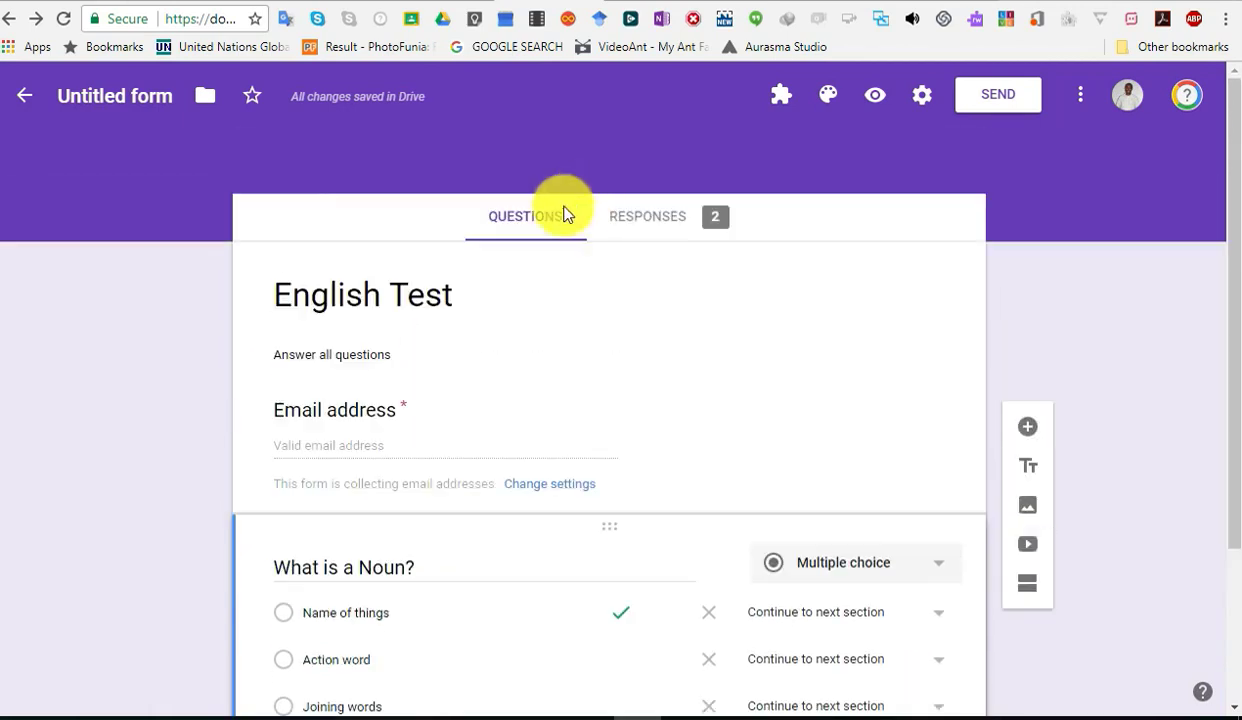
click(648, 220)
scroll(321, 303, down, 1)
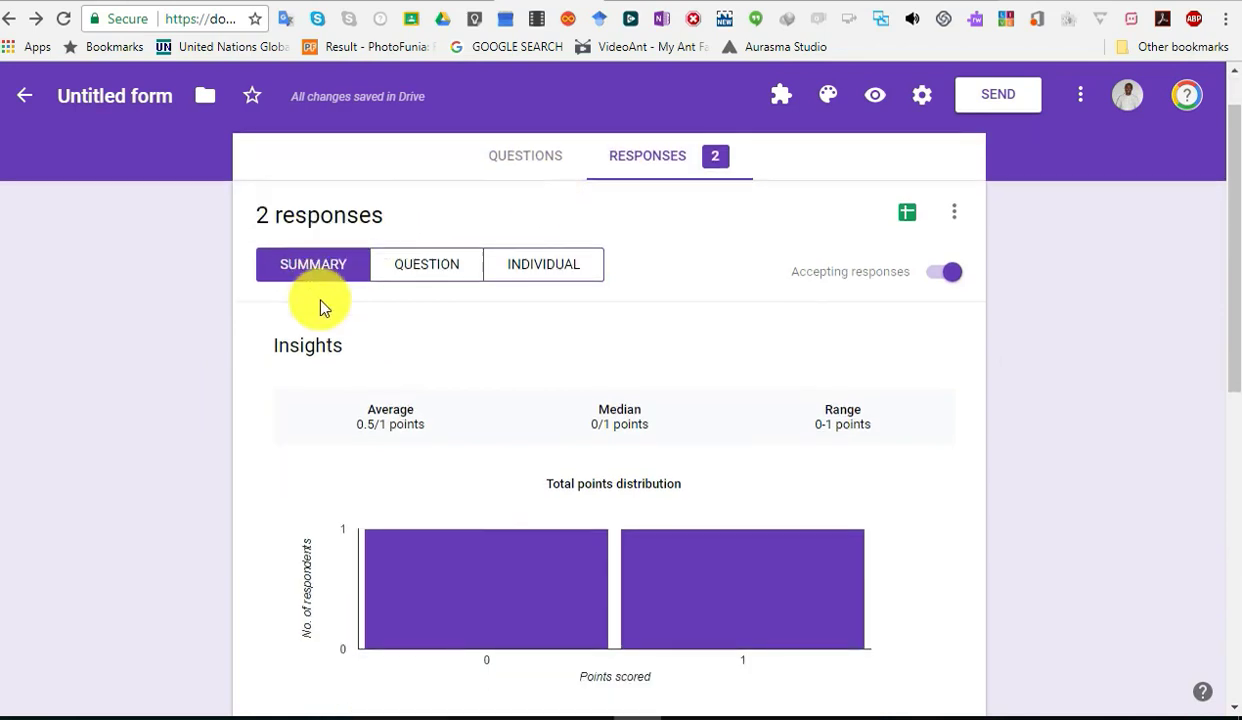
scroll(320, 307, down, 1)
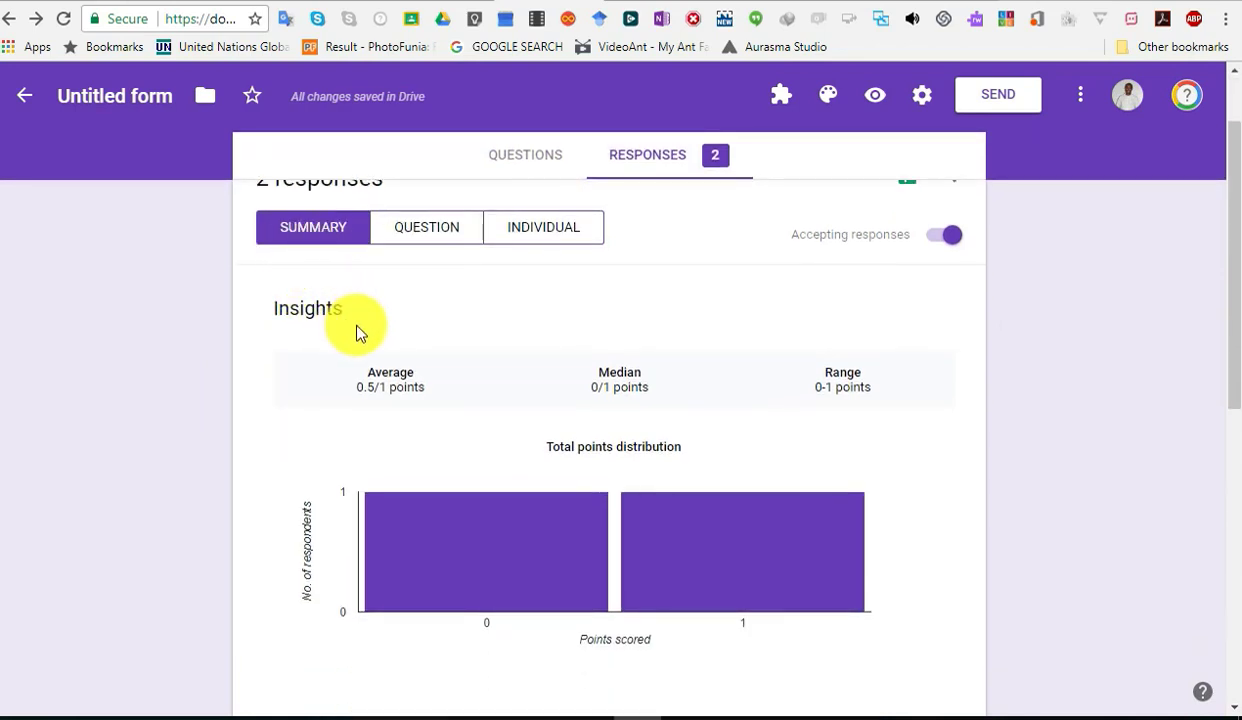
scroll(361, 333, down, 2)
mouse_move(733, 427)
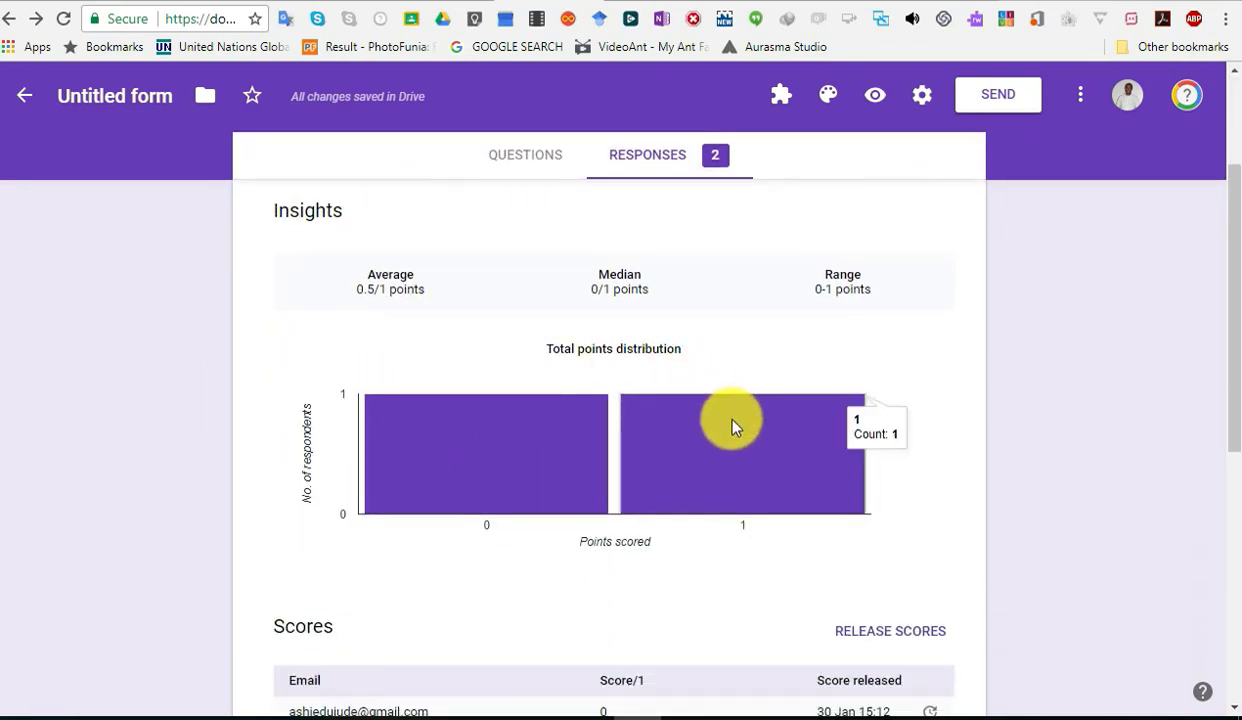
scroll(418, 428, down, 4)
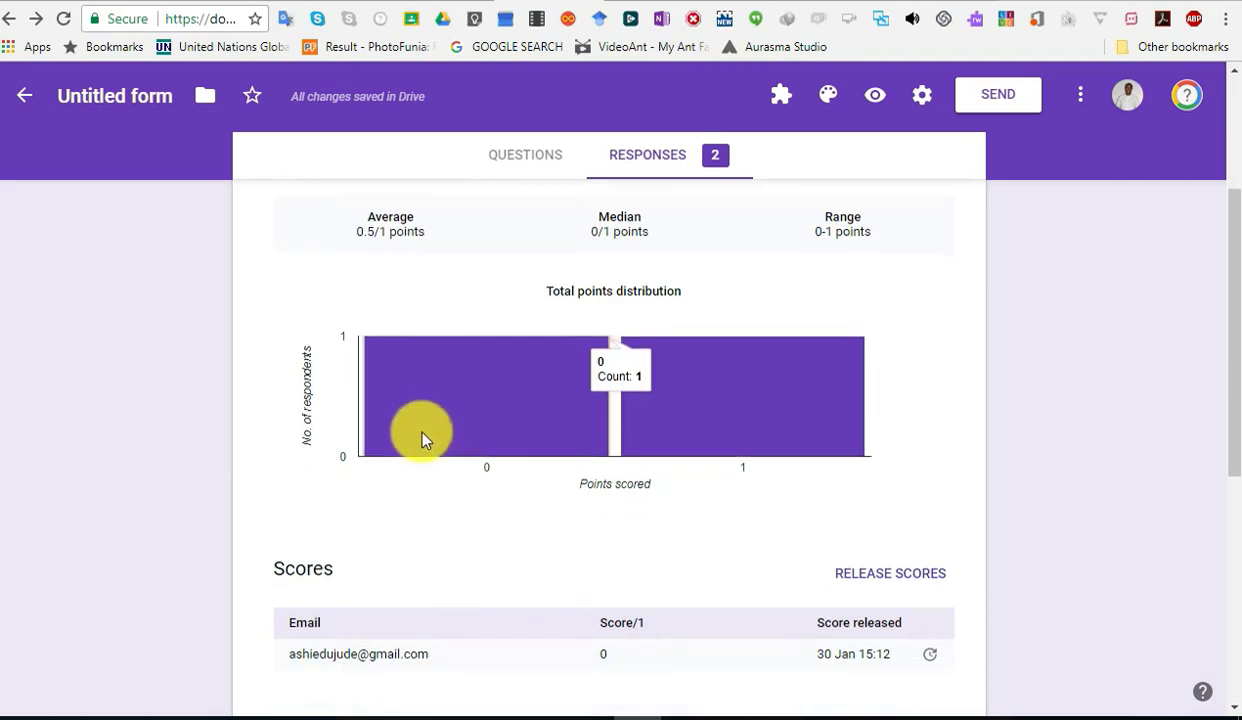
scroll(395, 455, down, 2)
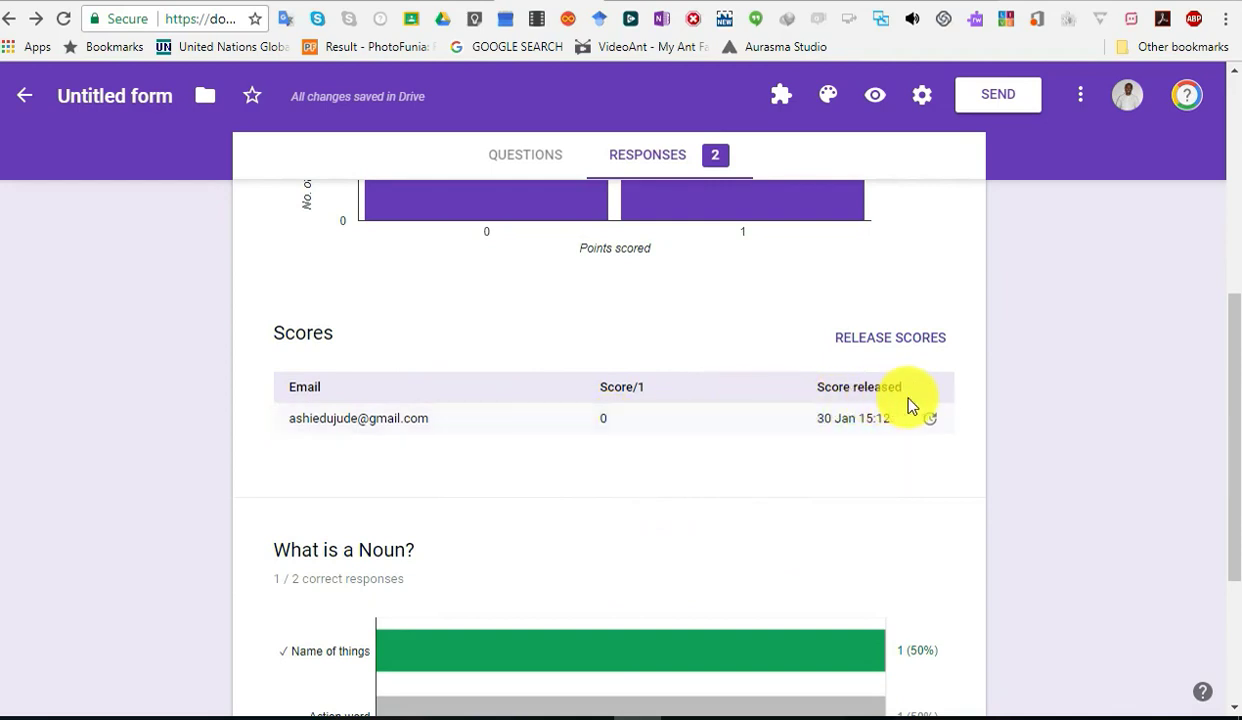
scroll(782, 419, down, 3)
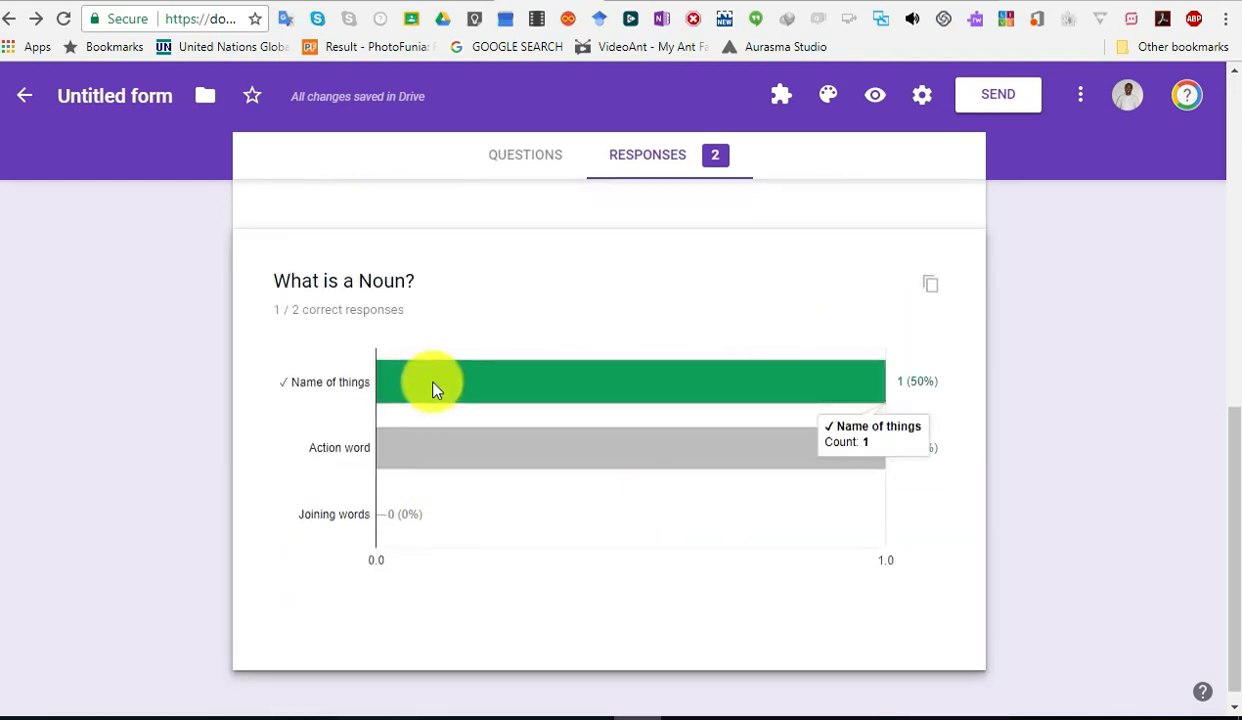
scroll(432, 388, up, 6)
scroll(560, 220, up, 2)
Step: View the responses by question and examine the marking and feedback for each answer given to "What is a Noun?"
click(450, 344)
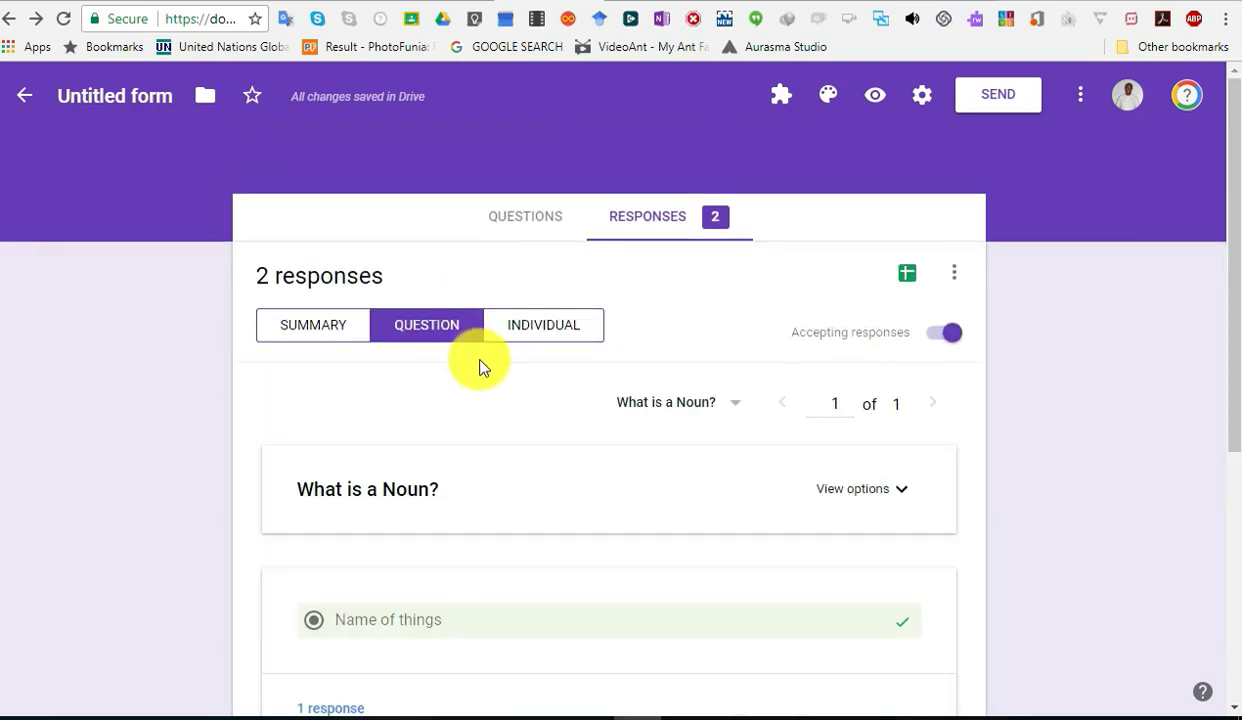
scroll(463, 368, down, 6)
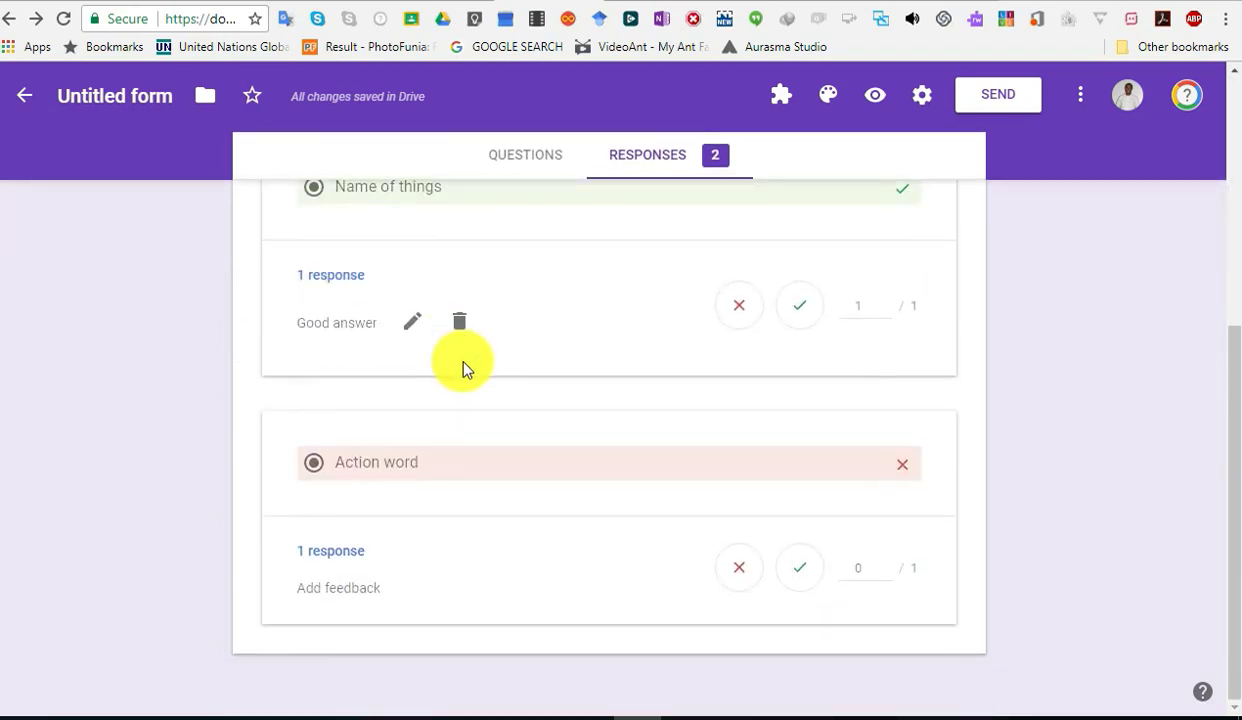
scroll(674, 330, up, 6)
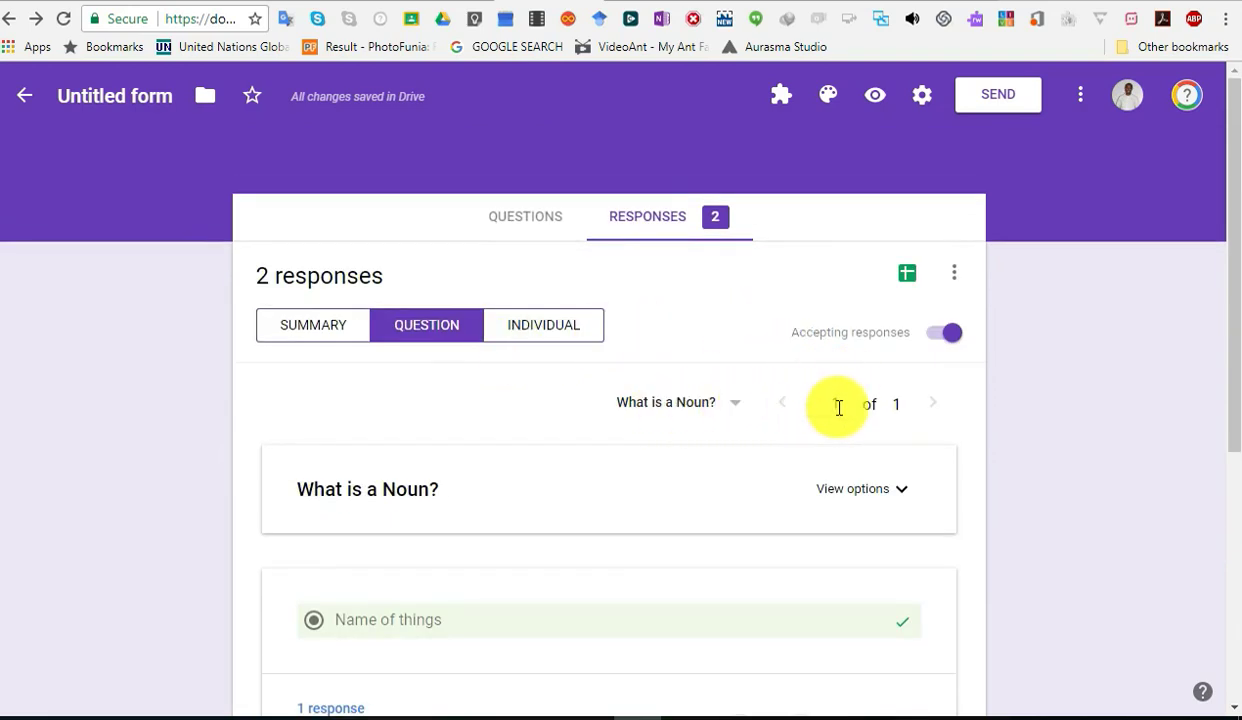
scroll(466, 443, down, 3)
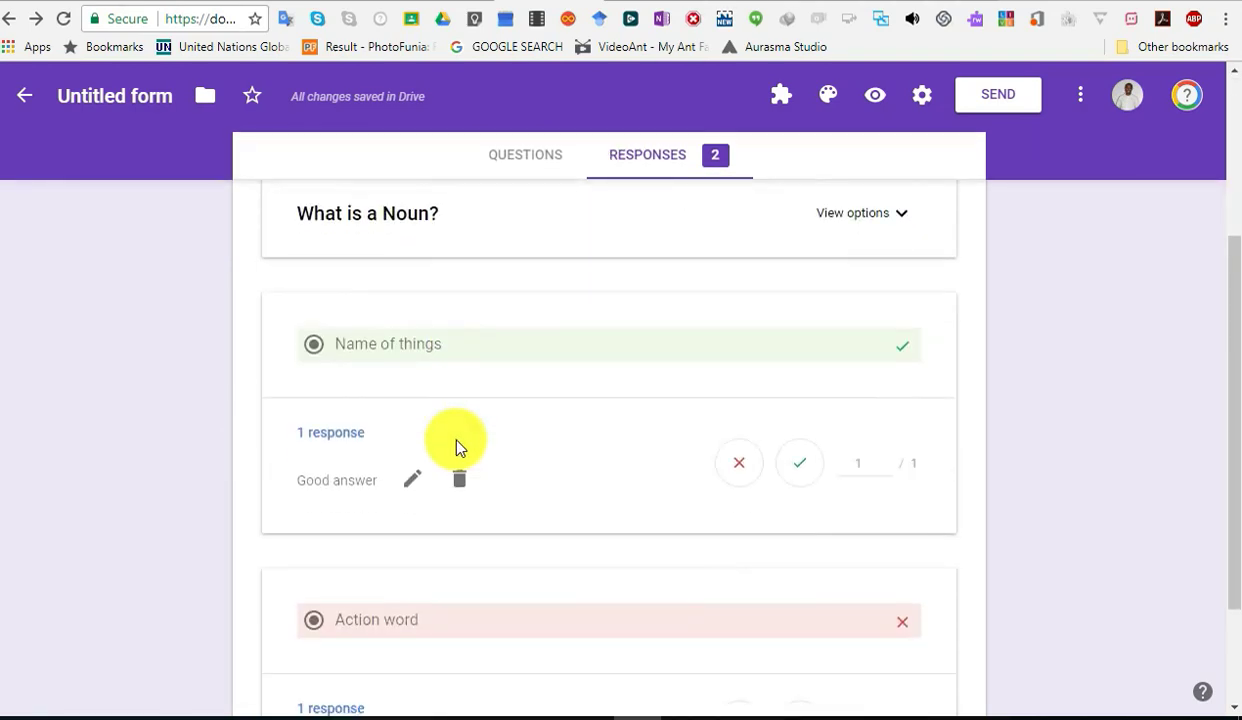
scroll(360, 443, down, 1)
scroll(352, 435, up, 2)
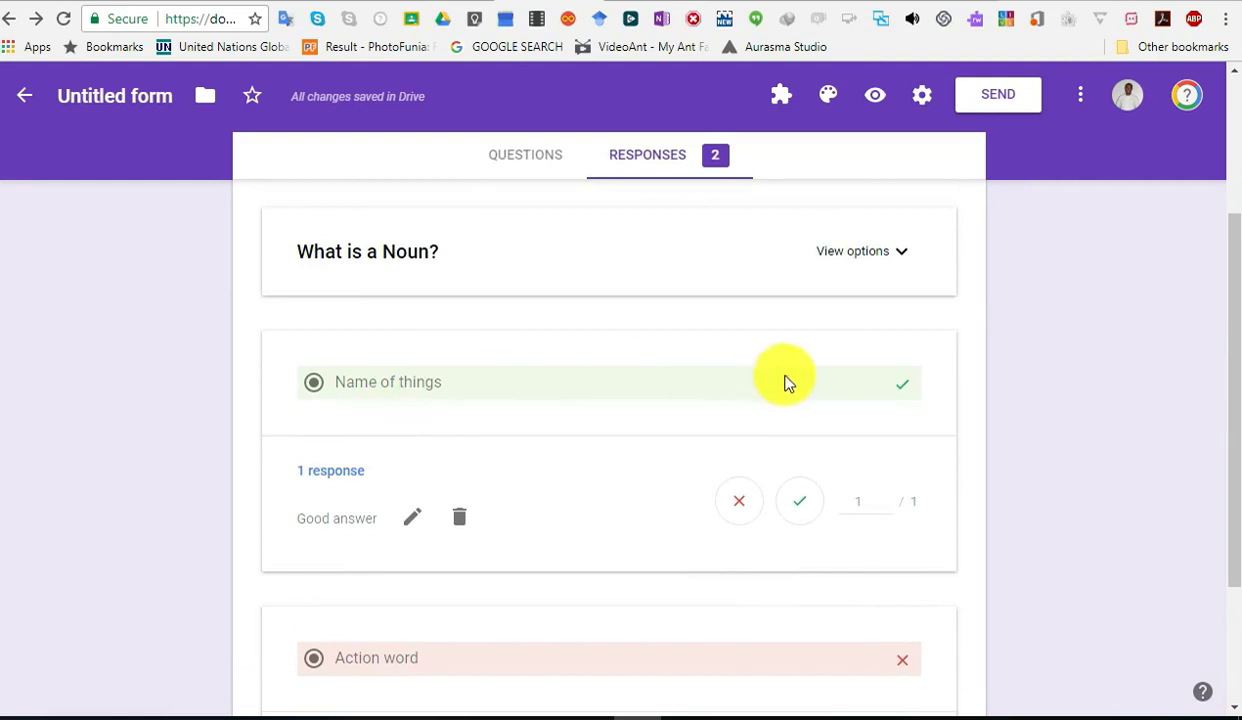
scroll(396, 504, down, 2)
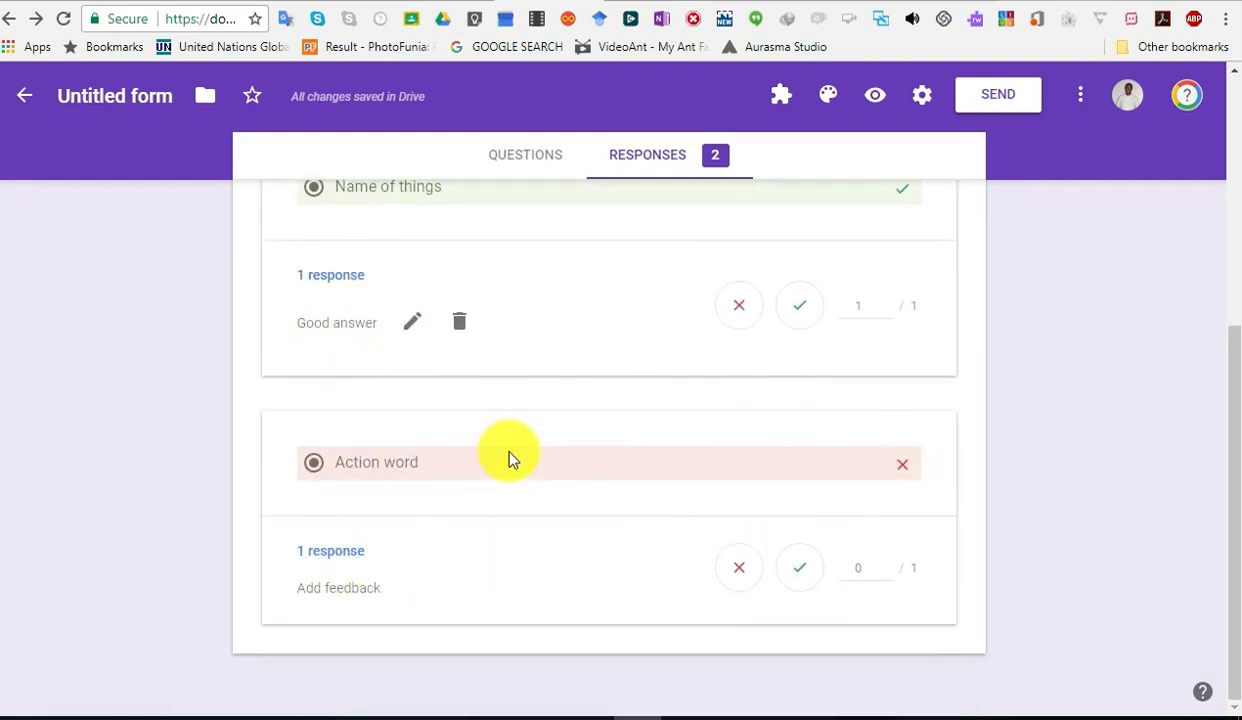
scroll(480, 425, up, 4)
scroll(518, 388, down, 1)
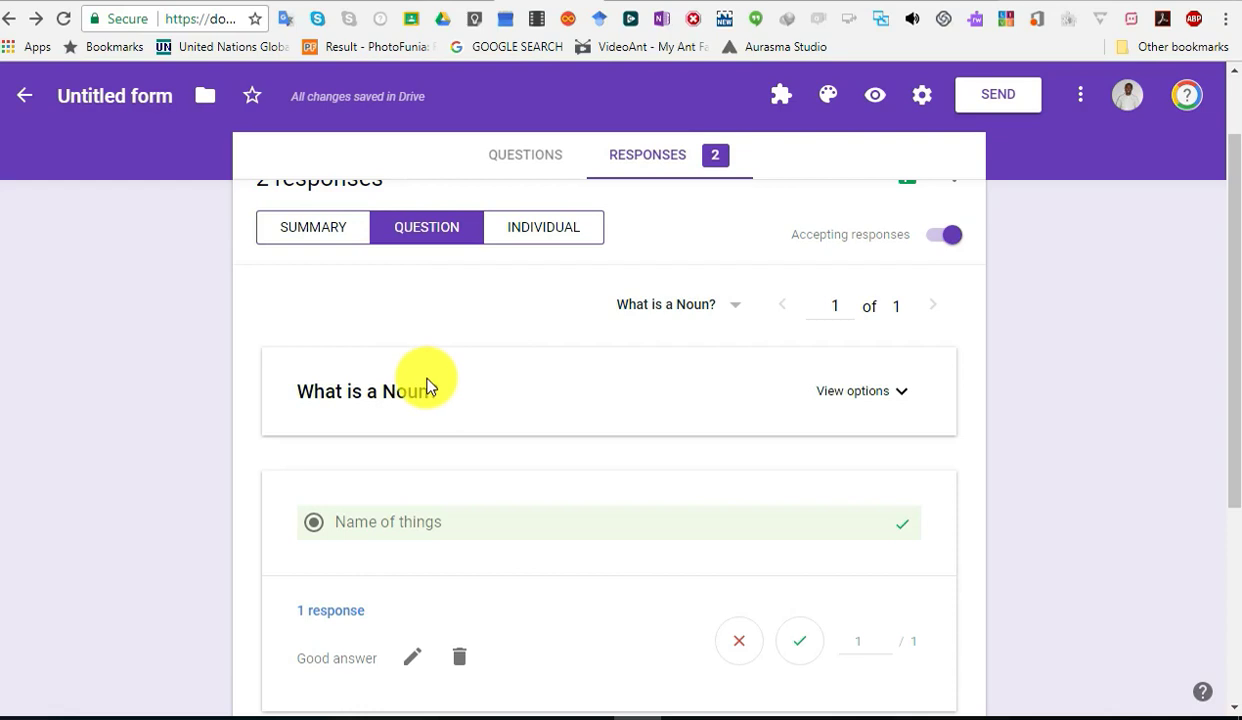
scroll(428, 387, down, 2)
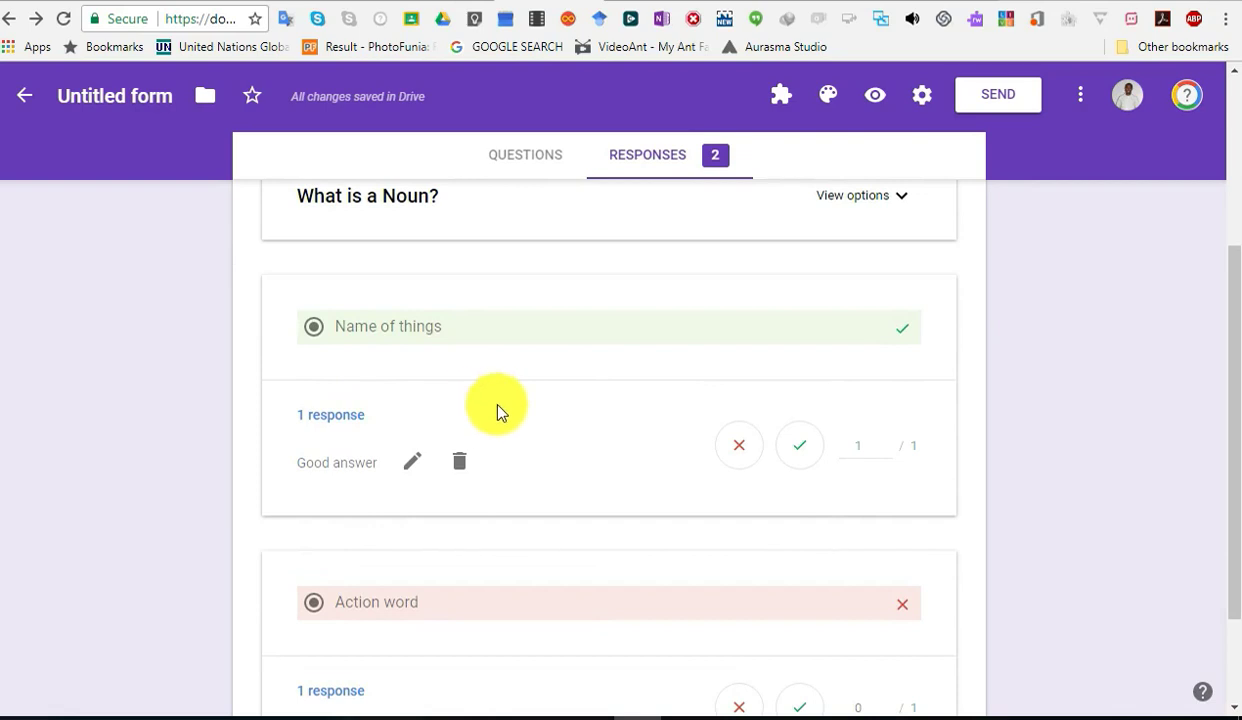
scroll(396, 414, down, 1)
scroll(369, 369, up, 2)
scroll(335, 388, down, 2)
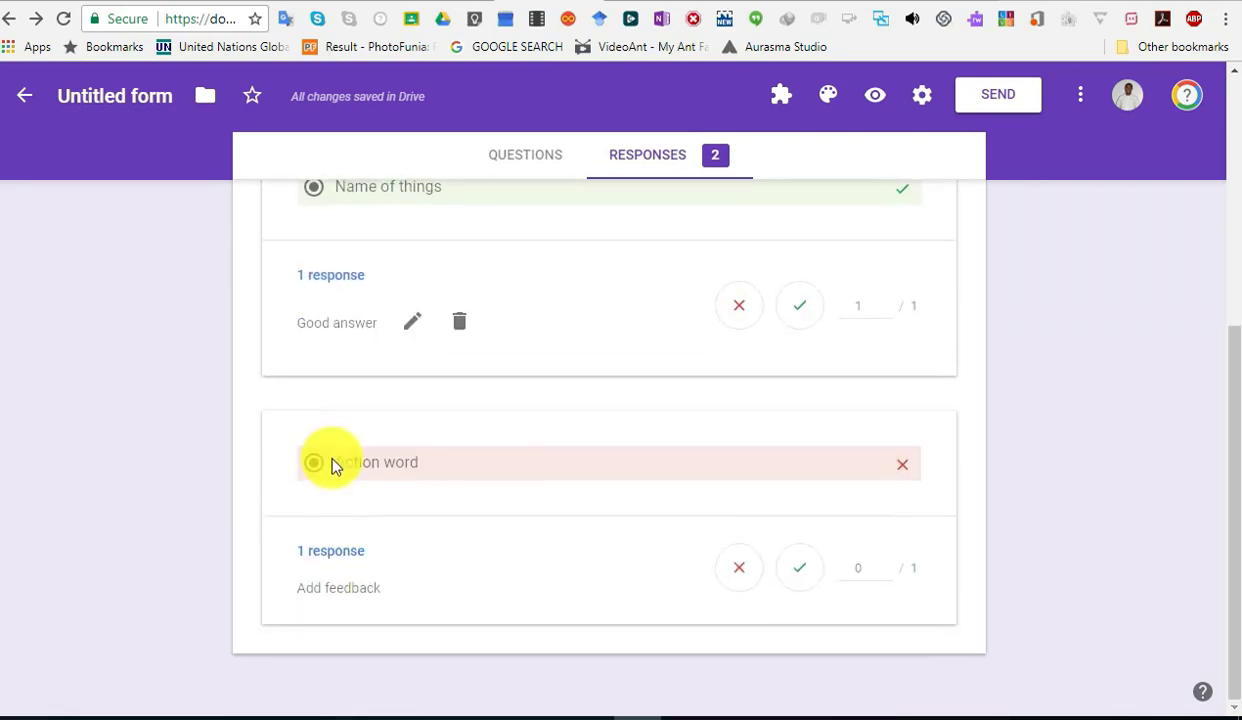
Step: View the responses individually, switching to the first response and back to the second
scroll(560, 380, up, 5)
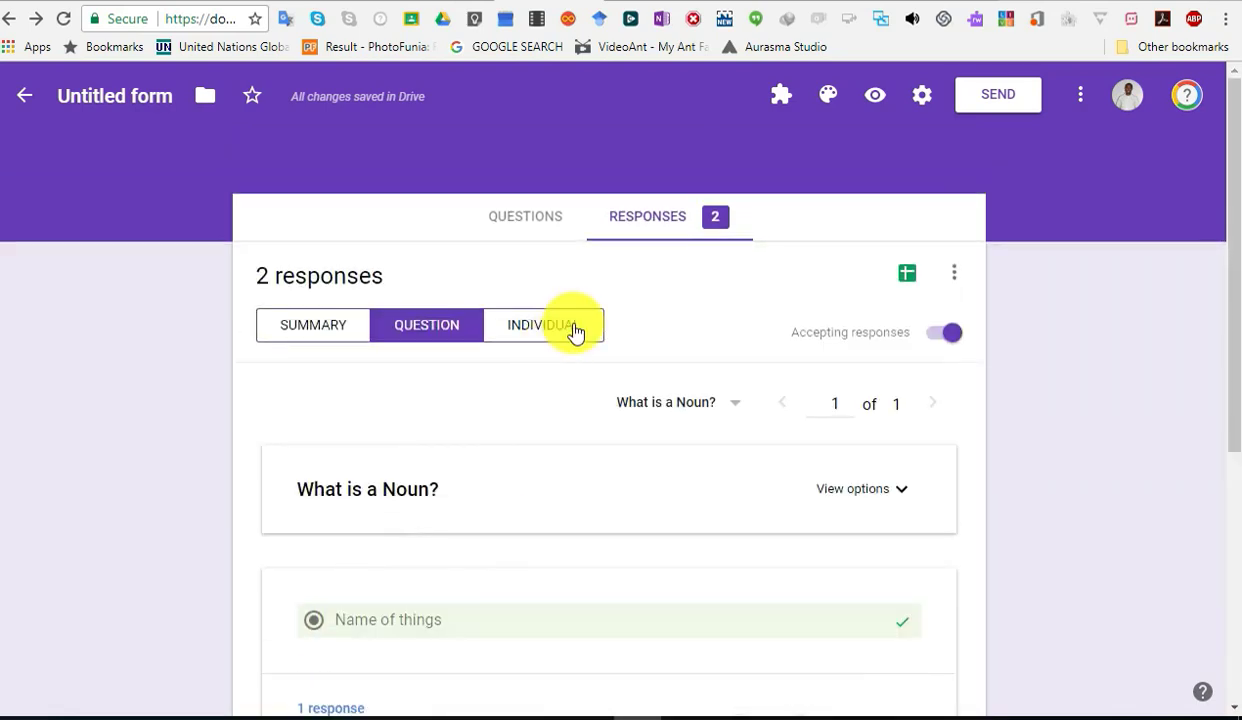
click(575, 332)
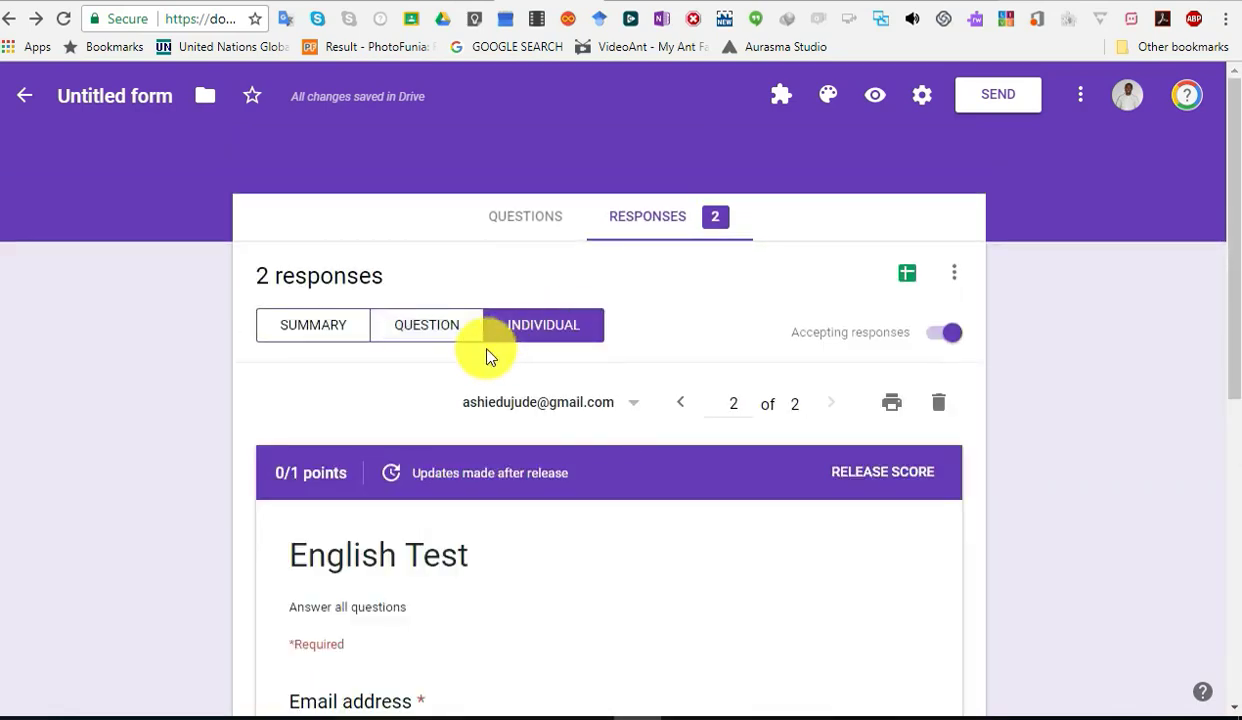
click(677, 410)
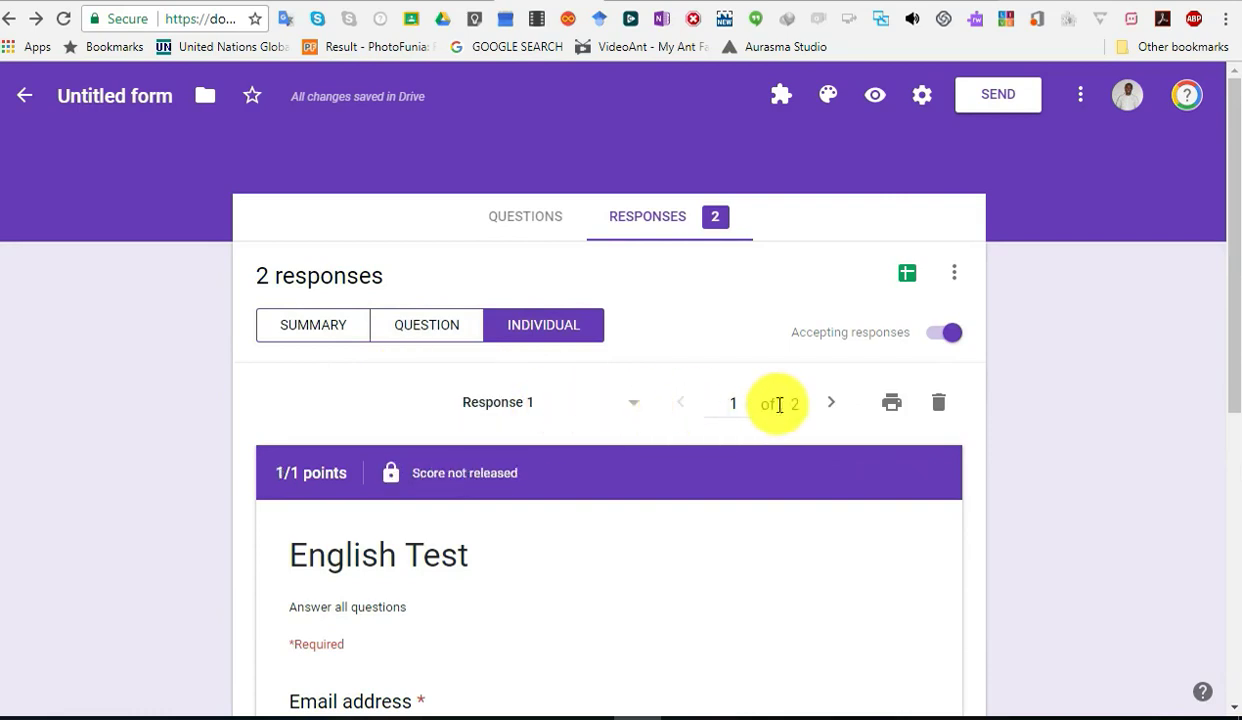
click(829, 404)
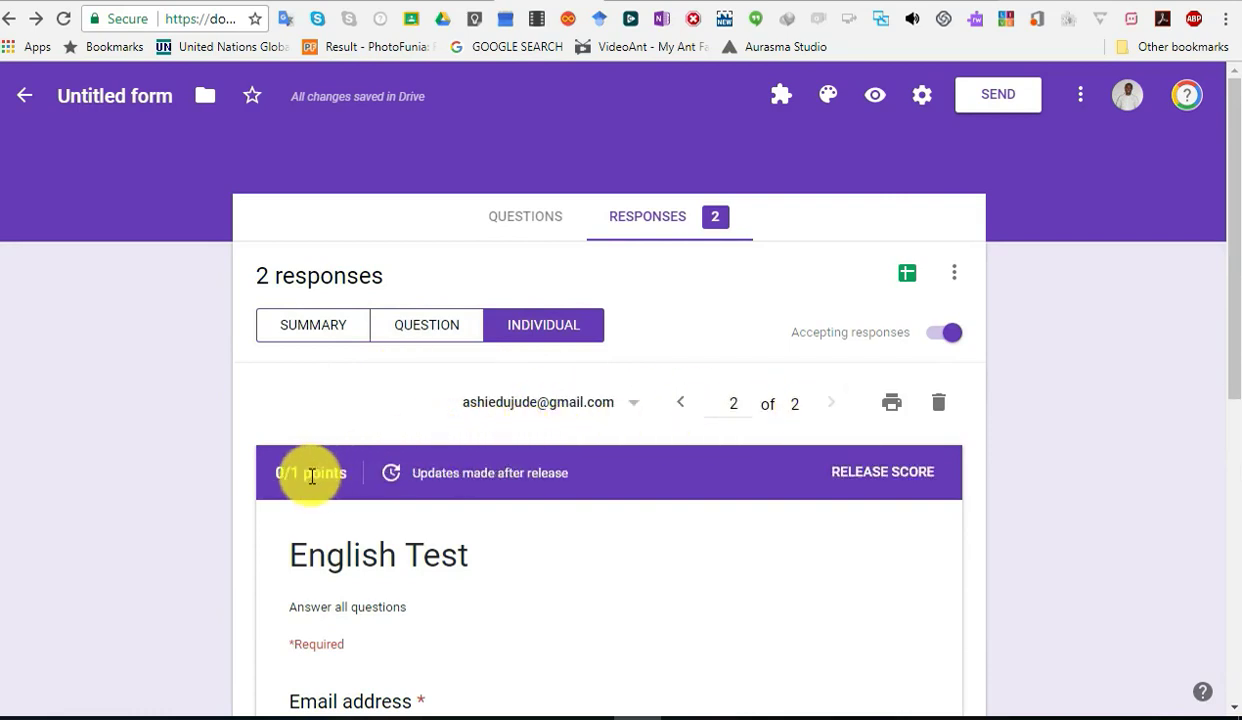
Step: Add the individual feedback "Read the note on Nouns again." to the noun question in the second response
scroll(466, 440, down, 2)
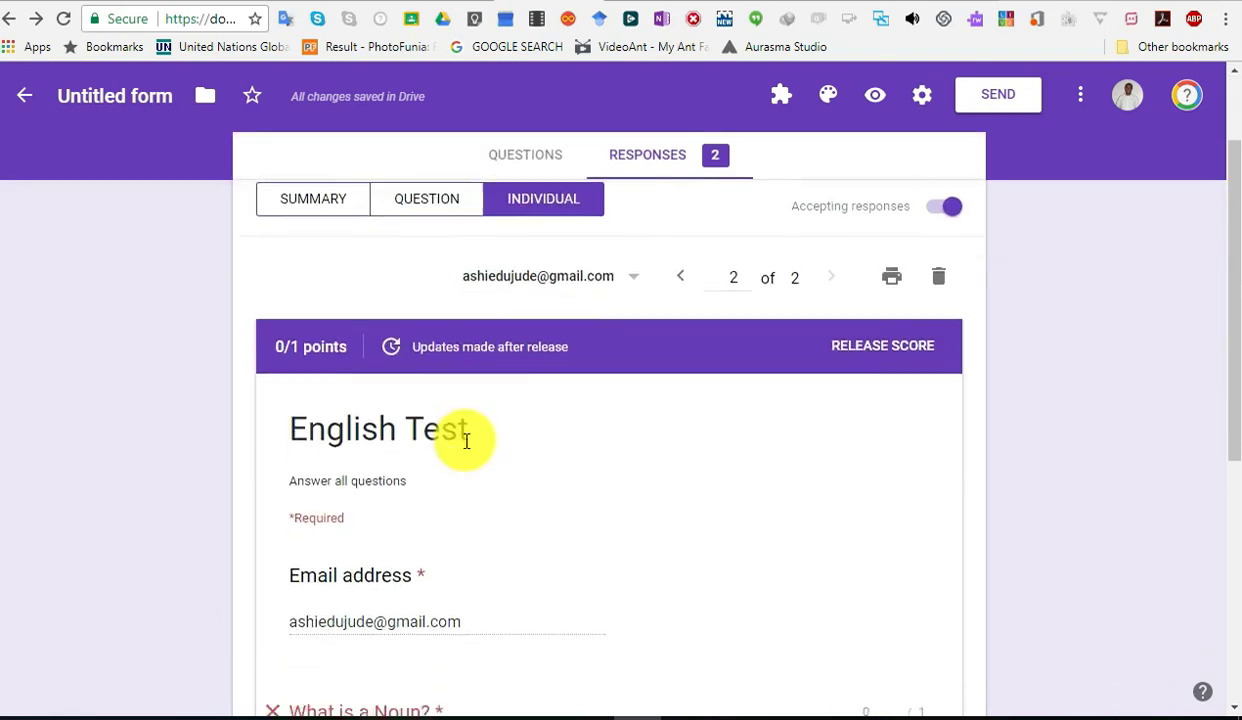
scroll(466, 440, down, 5)
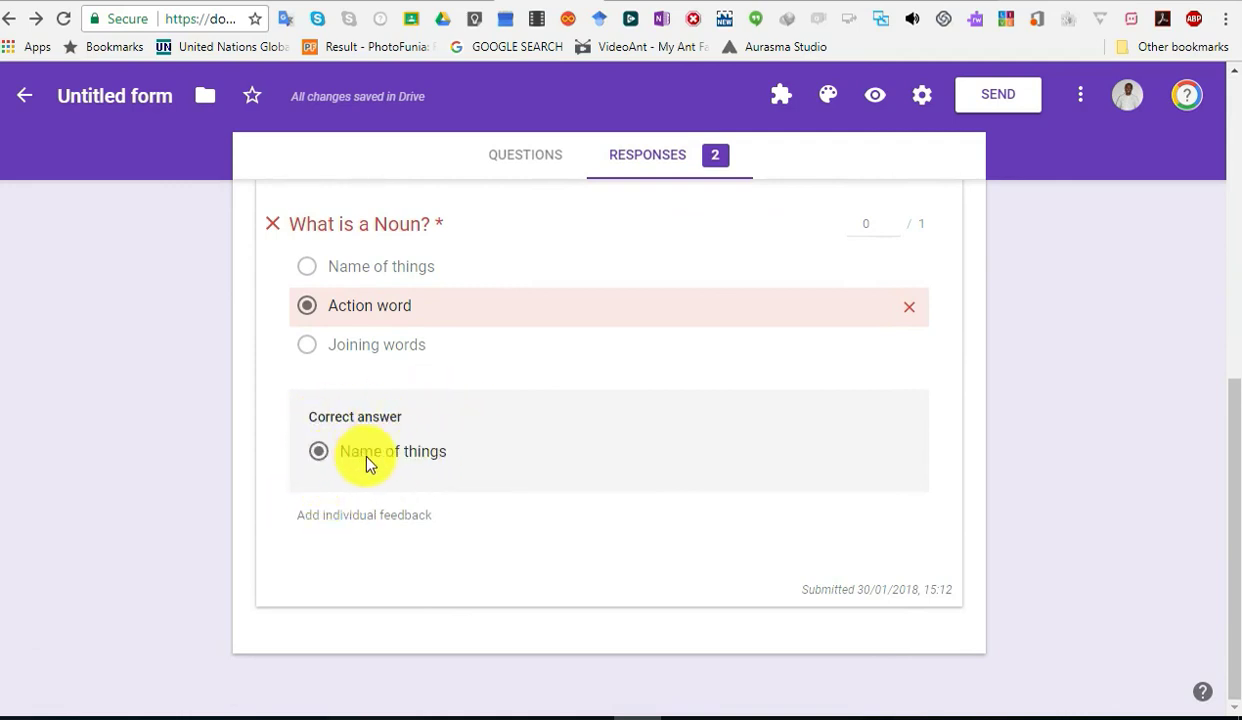
click(341, 516)
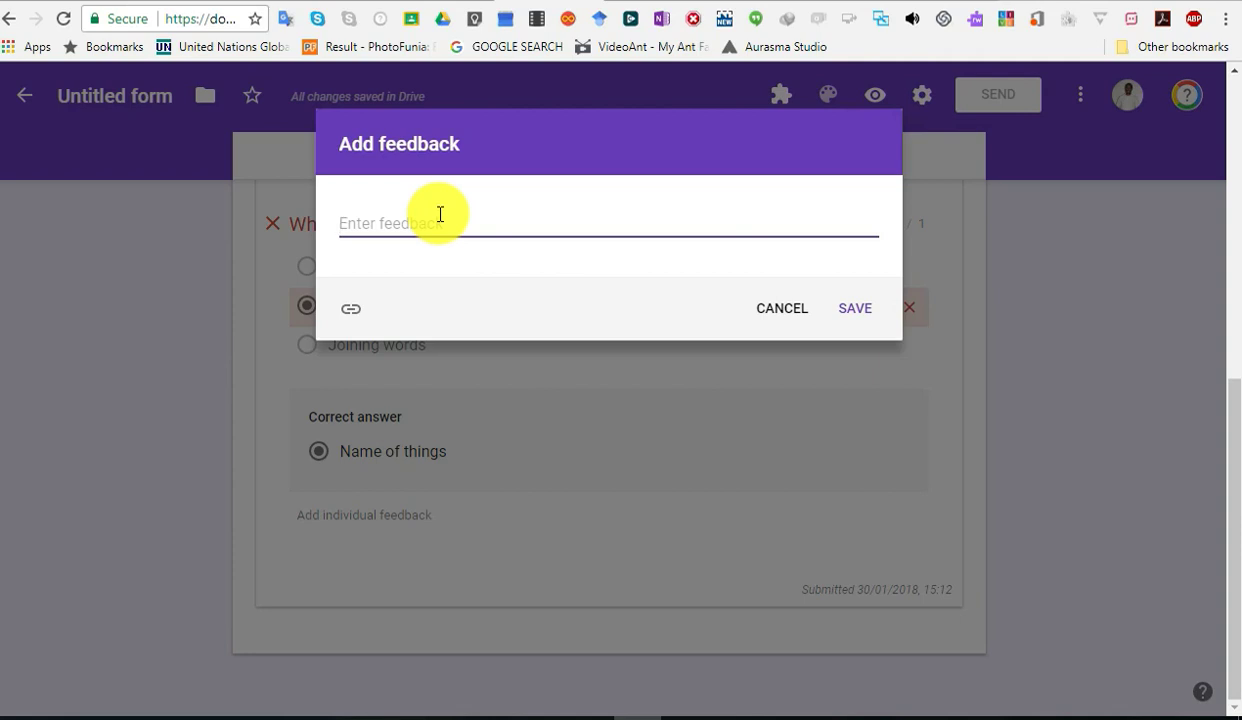
text(Read the note on Nouns)
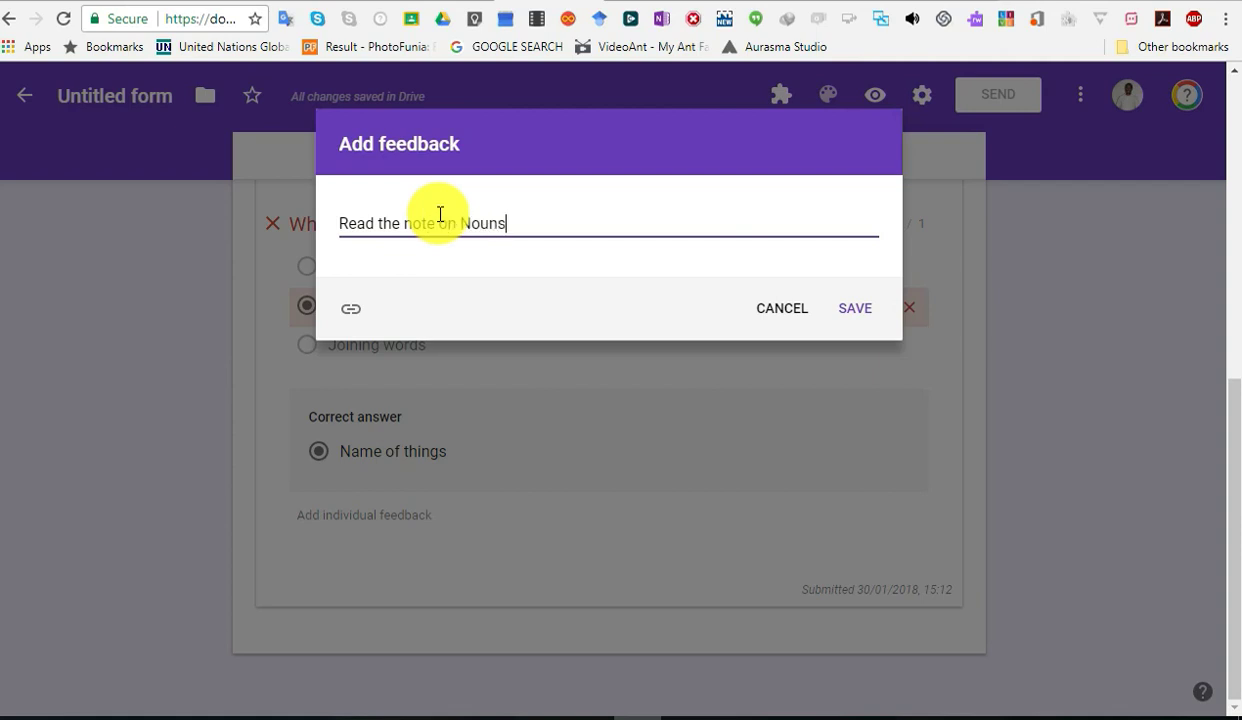
text( again.)
click(858, 312)
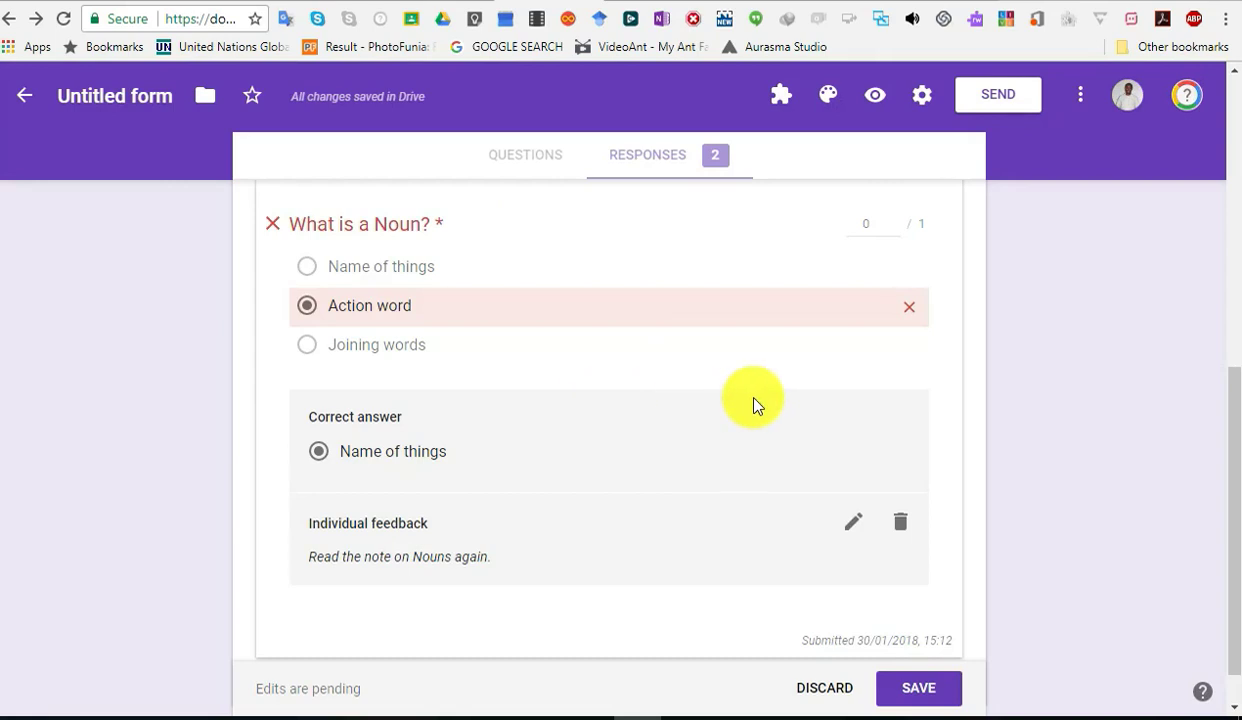
Step: Save the pending feedback edits on the second response
scroll(754, 402, up, 1)
scroll(752, 405, down, 2)
scroll(385, 262, up, 1)
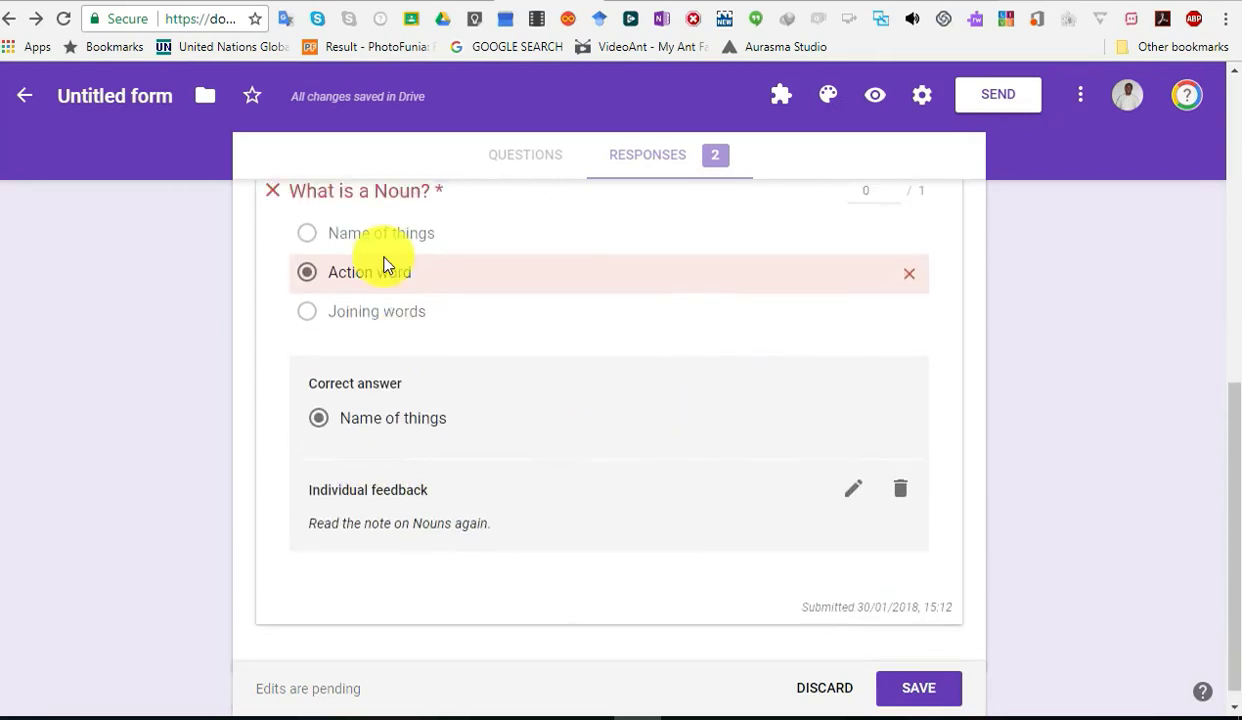
scroll(385, 262, up, 10)
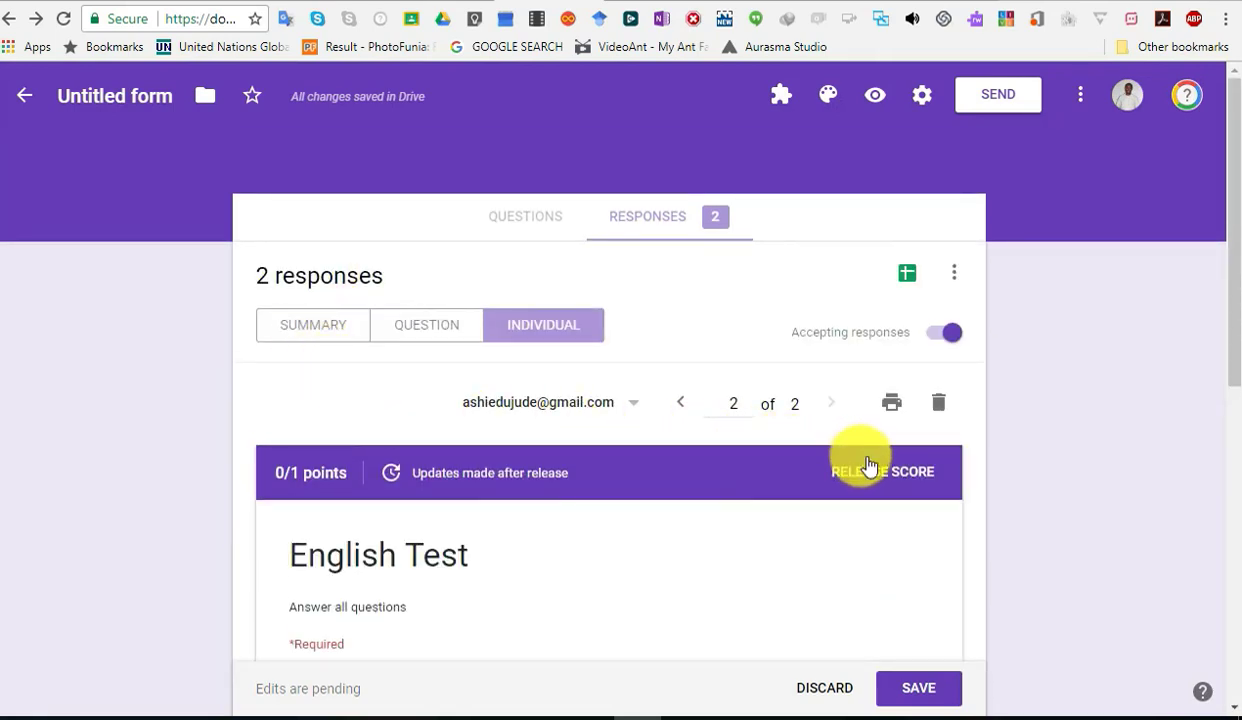
scroll(868, 466, down, 1)
click(900, 689)
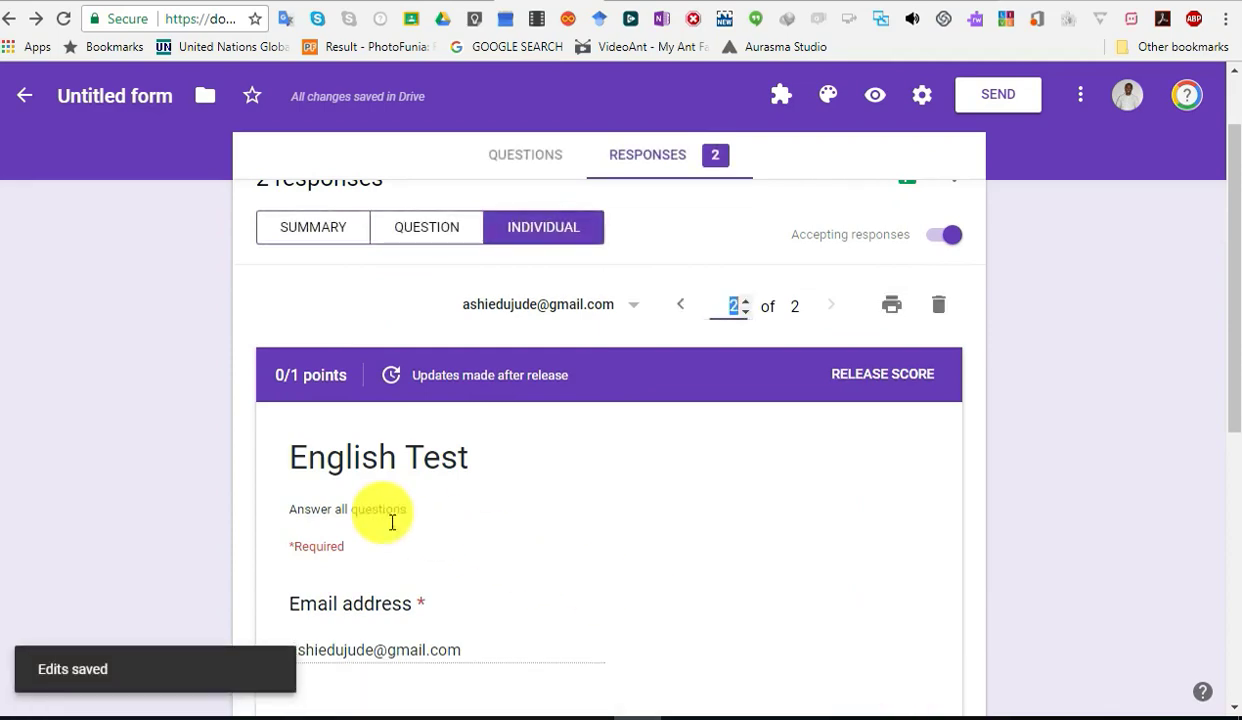
scroll(305, 440, up, 1)
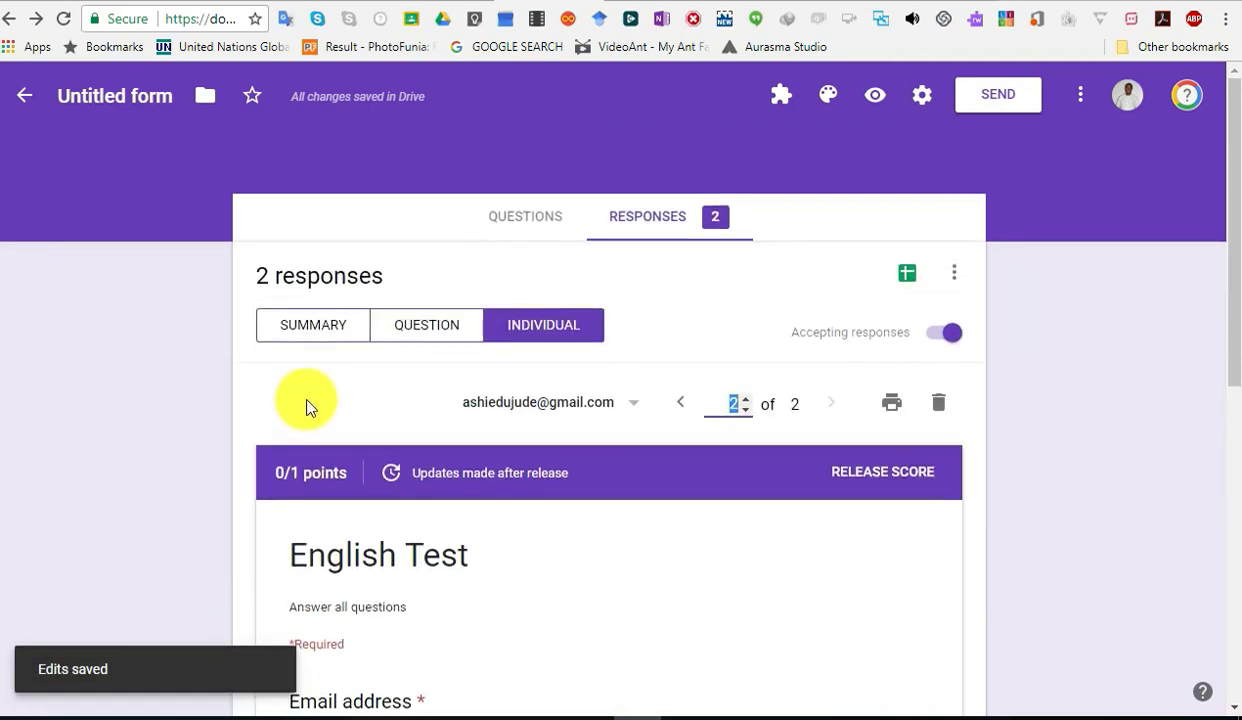
click(313, 335)
scroll(598, 388, down, 5)
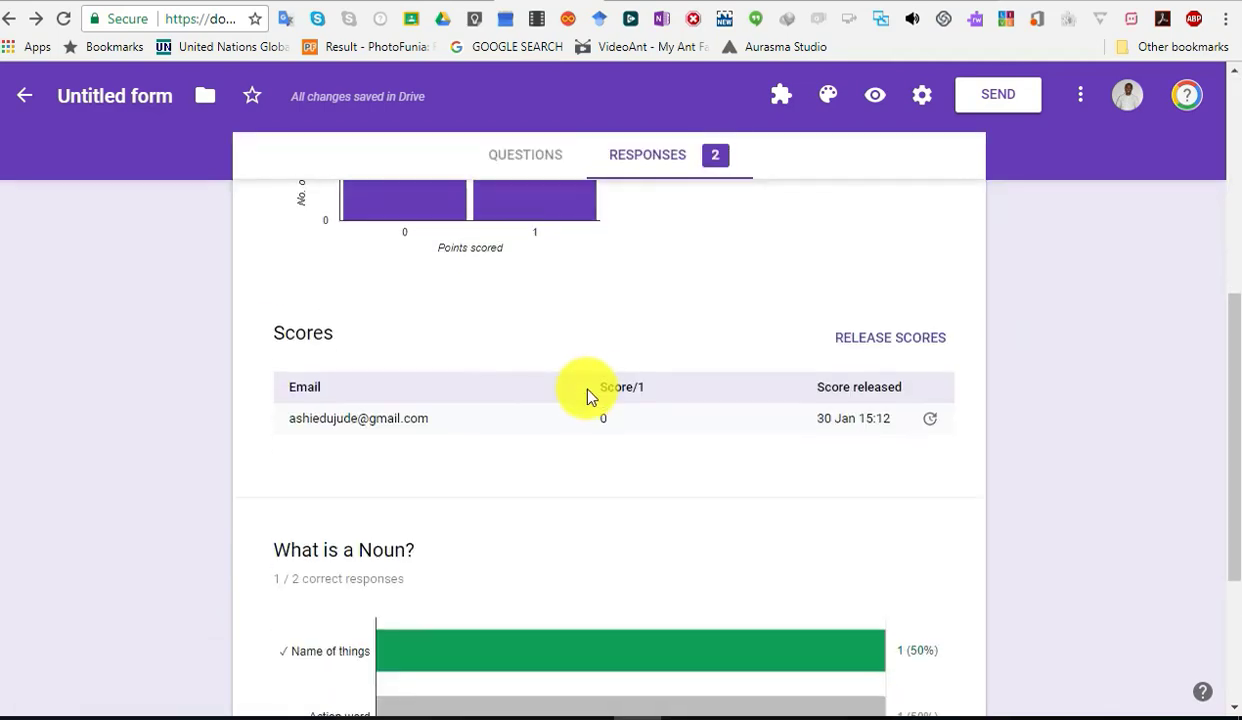
scroll(330, 385, down, 1)
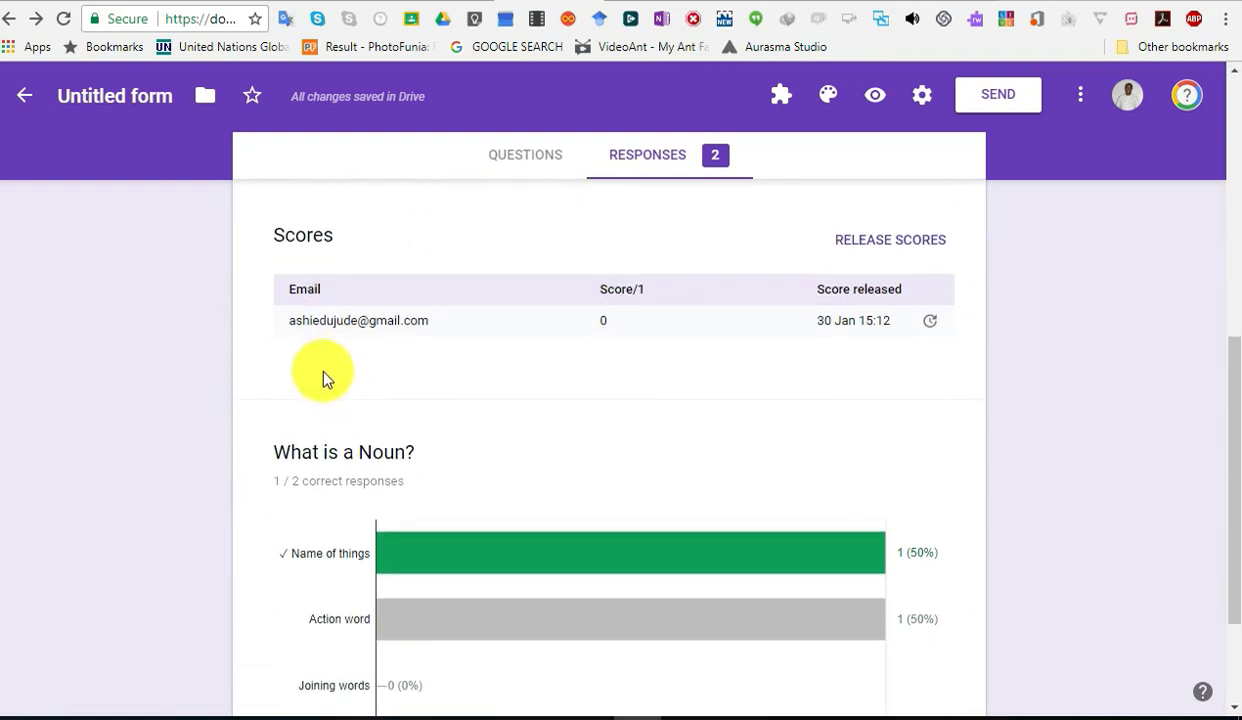
click(874, 254)
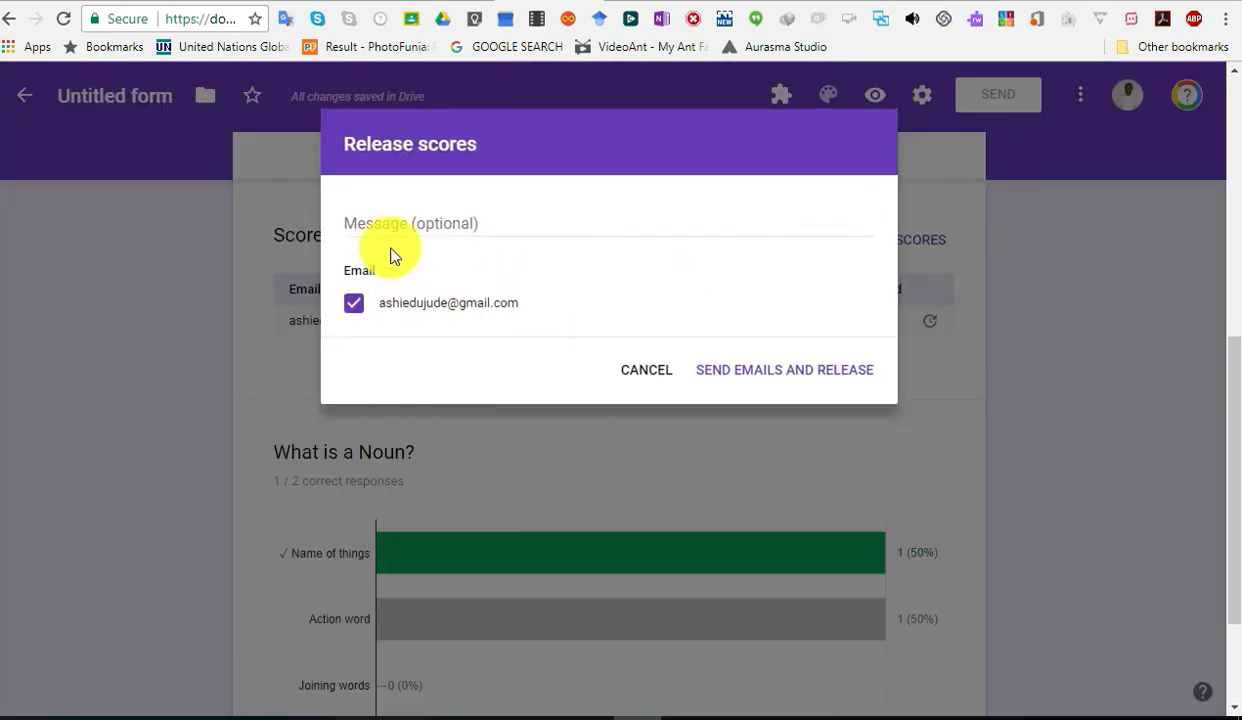
click(411, 228)
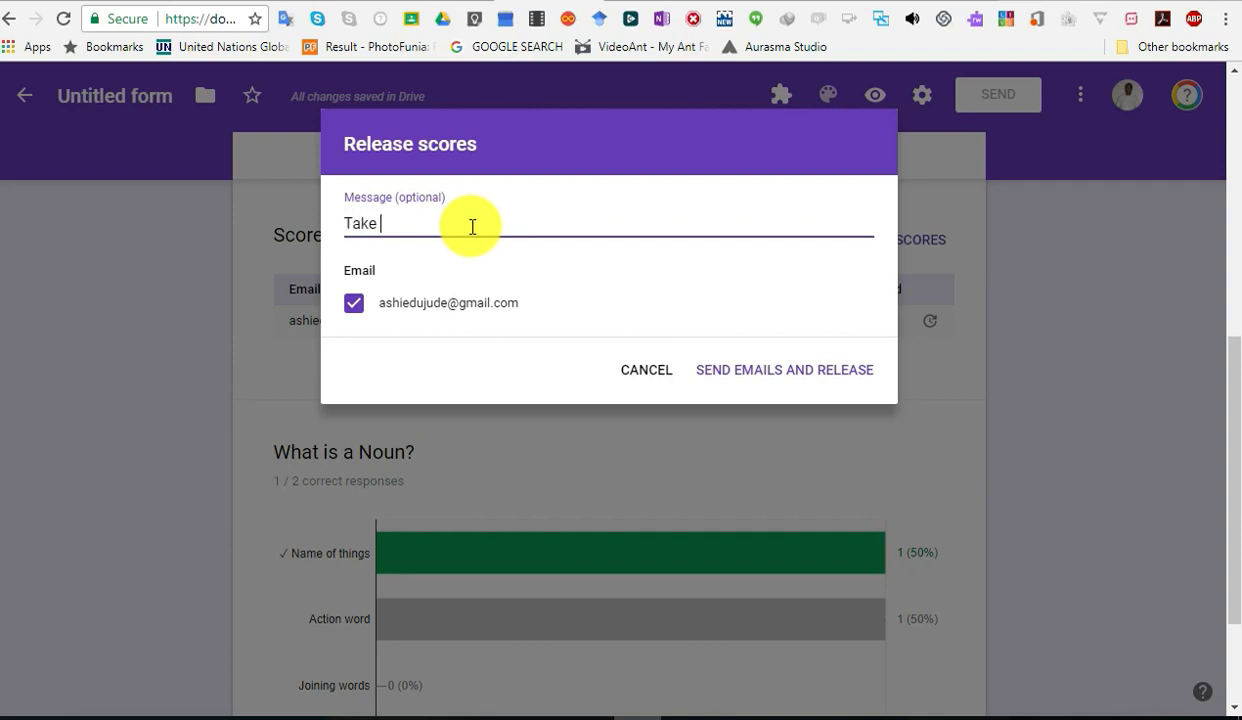
text(Take note of the feedback)
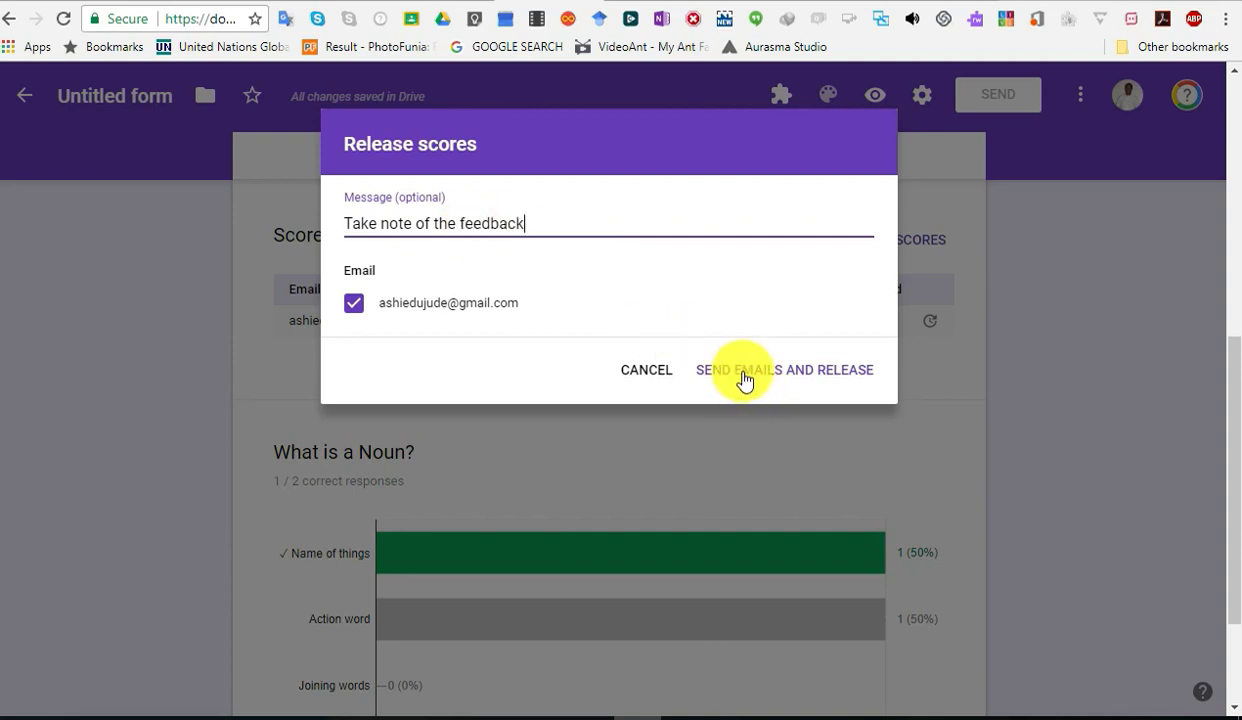
click(652, 378)
Step: View the responses by question and check the feedback given to the "Name of things" and "Action word" answers
scroll(427, 318, up, 5)
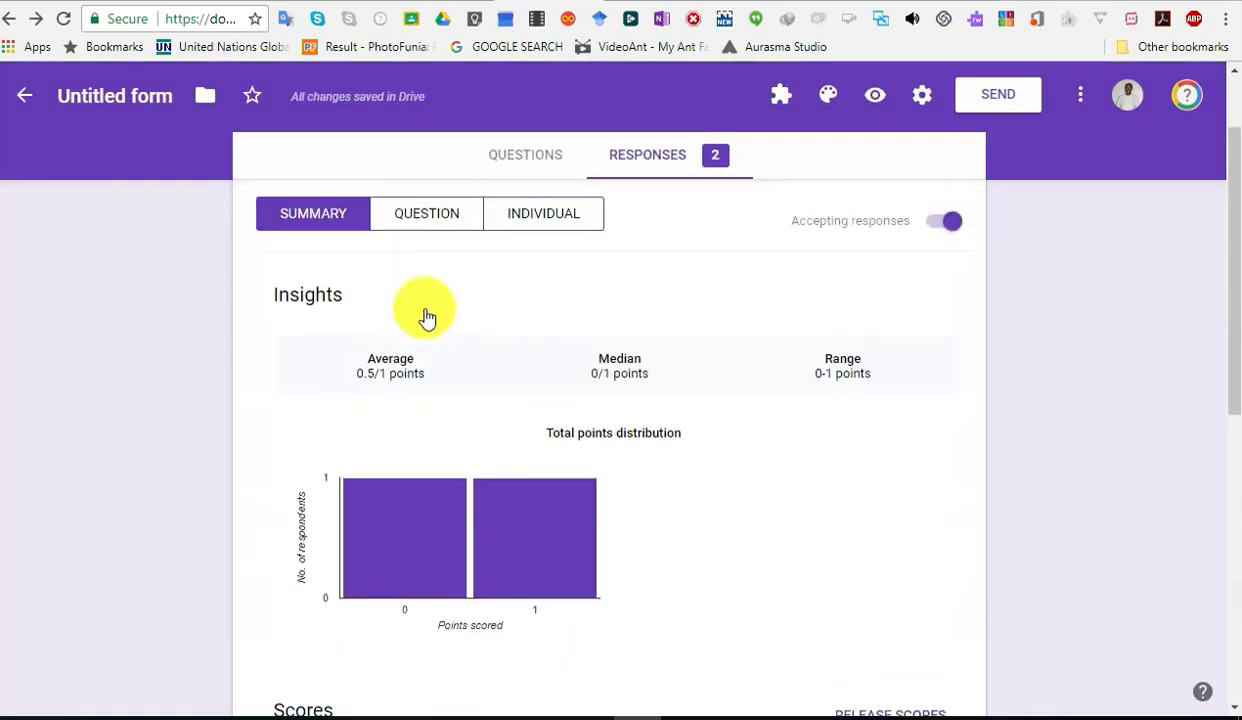
click(427, 333)
scroll(458, 333, down, 5)
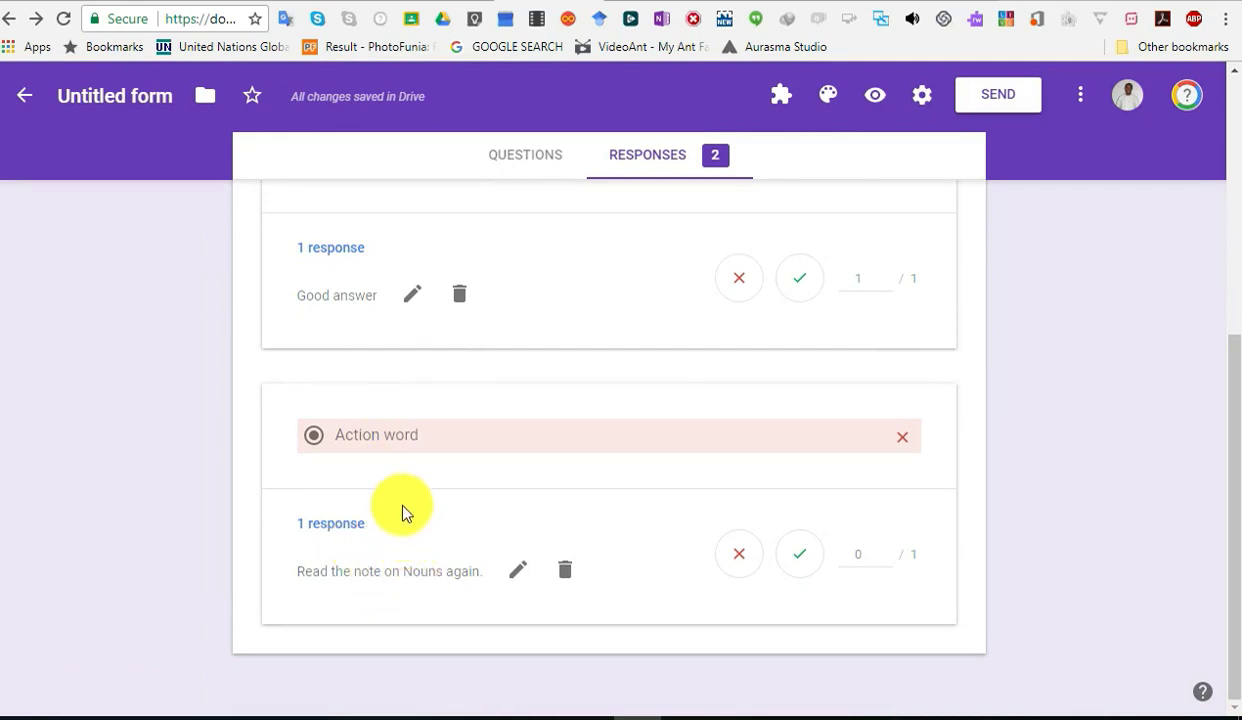
scroll(389, 482, up, 2)
scroll(383, 476, up, 1)
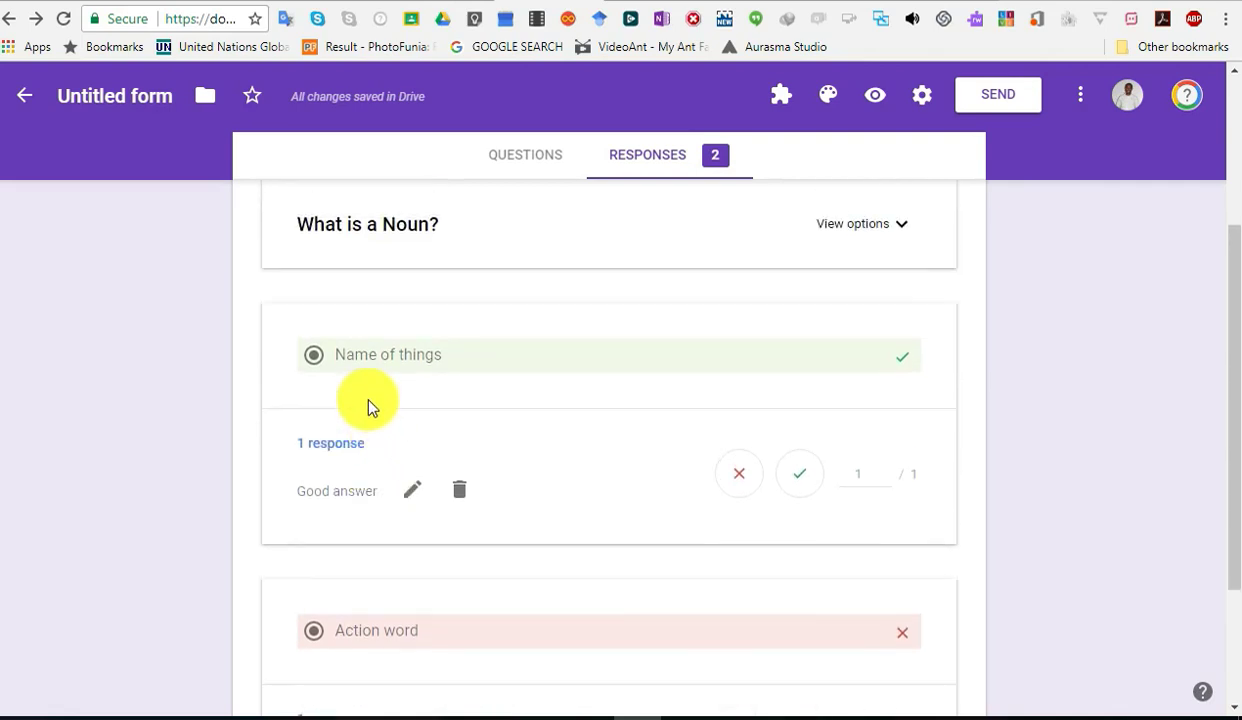
scroll(396, 532, down, 3)
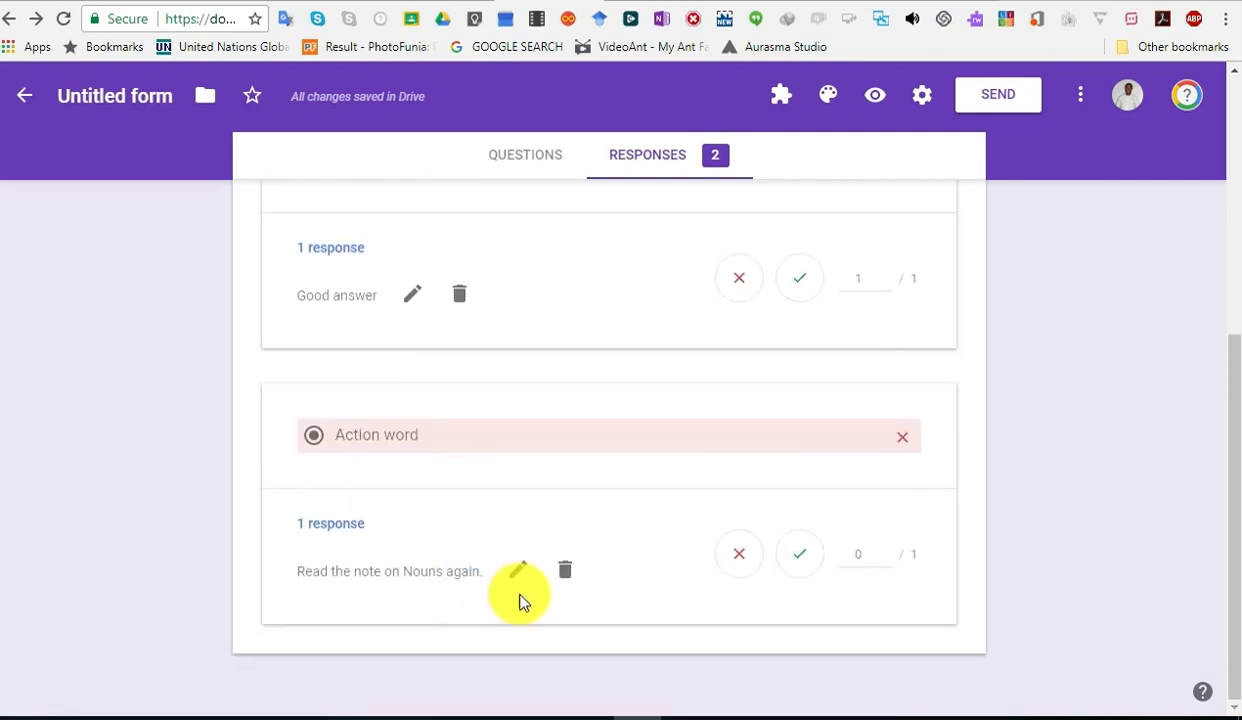
click(517, 570)
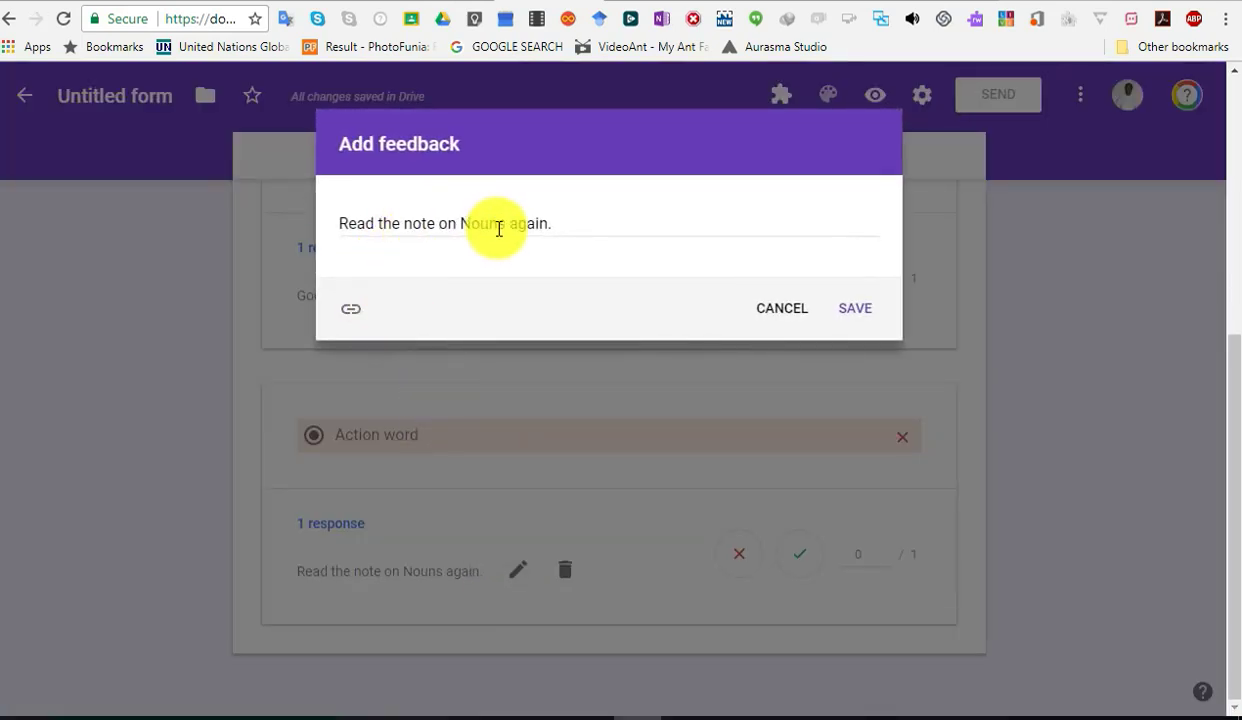
click(550, 222)
click(357, 313)
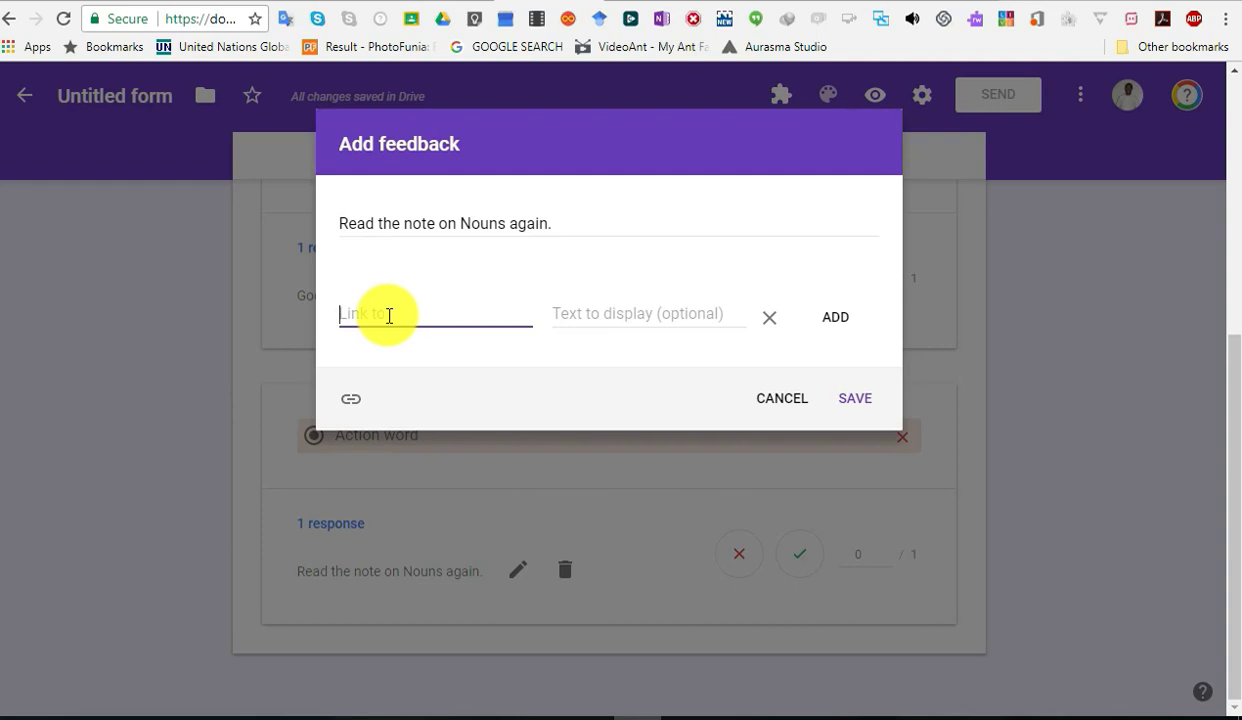
click(664, 311)
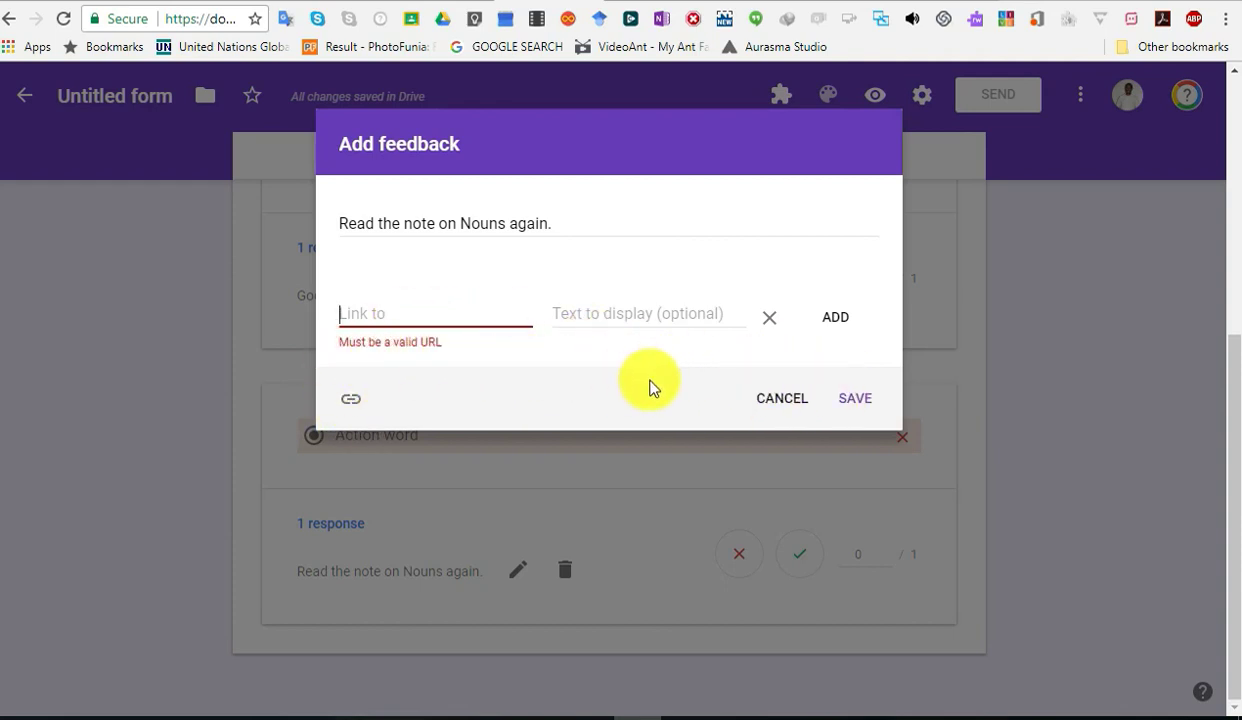
click(782, 399)
Step: Review the response summary again, from the respondent scores and noun question chart back to the insights
scroll(472, 453, up, 5)
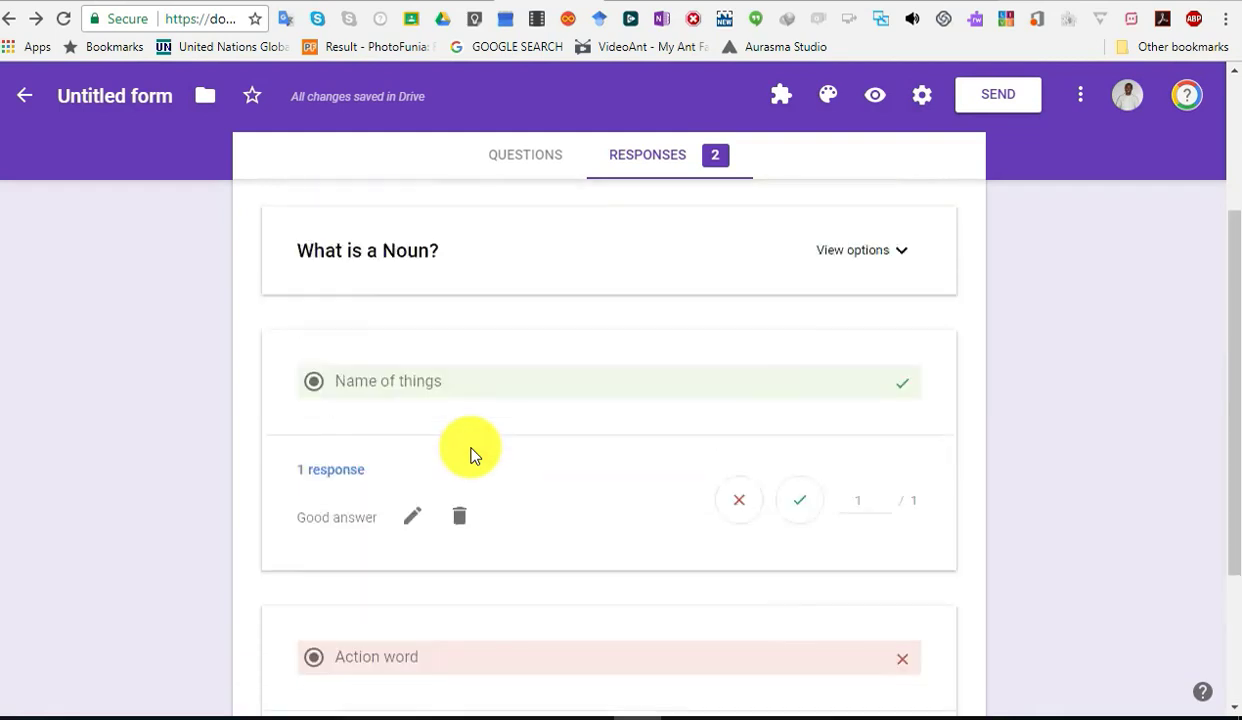
click(337, 346)
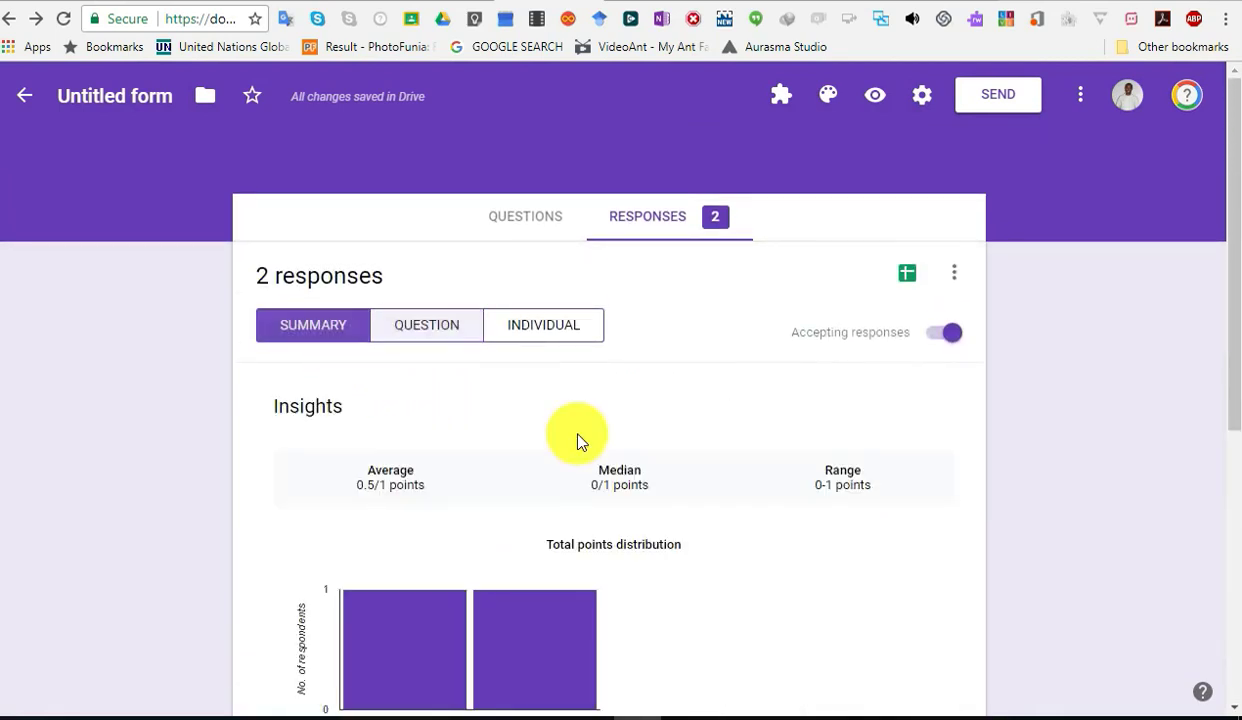
scroll(577, 438, down, 6)
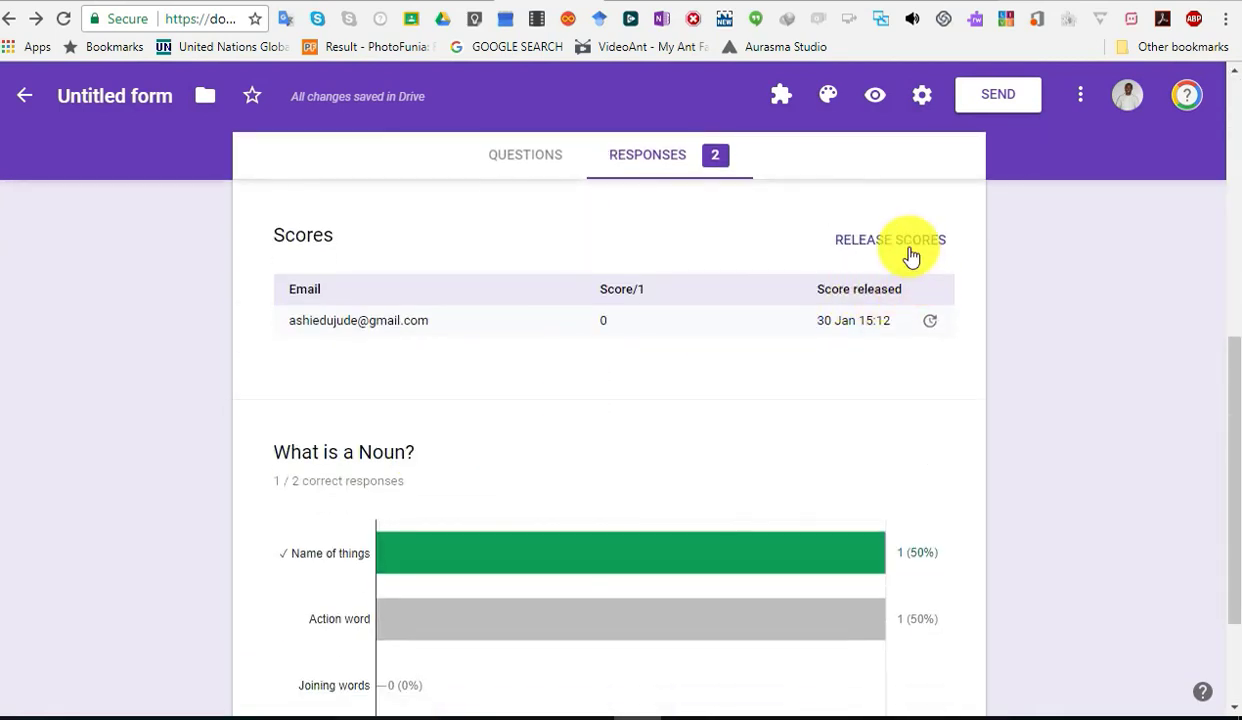
scroll(396, 421, down, 2)
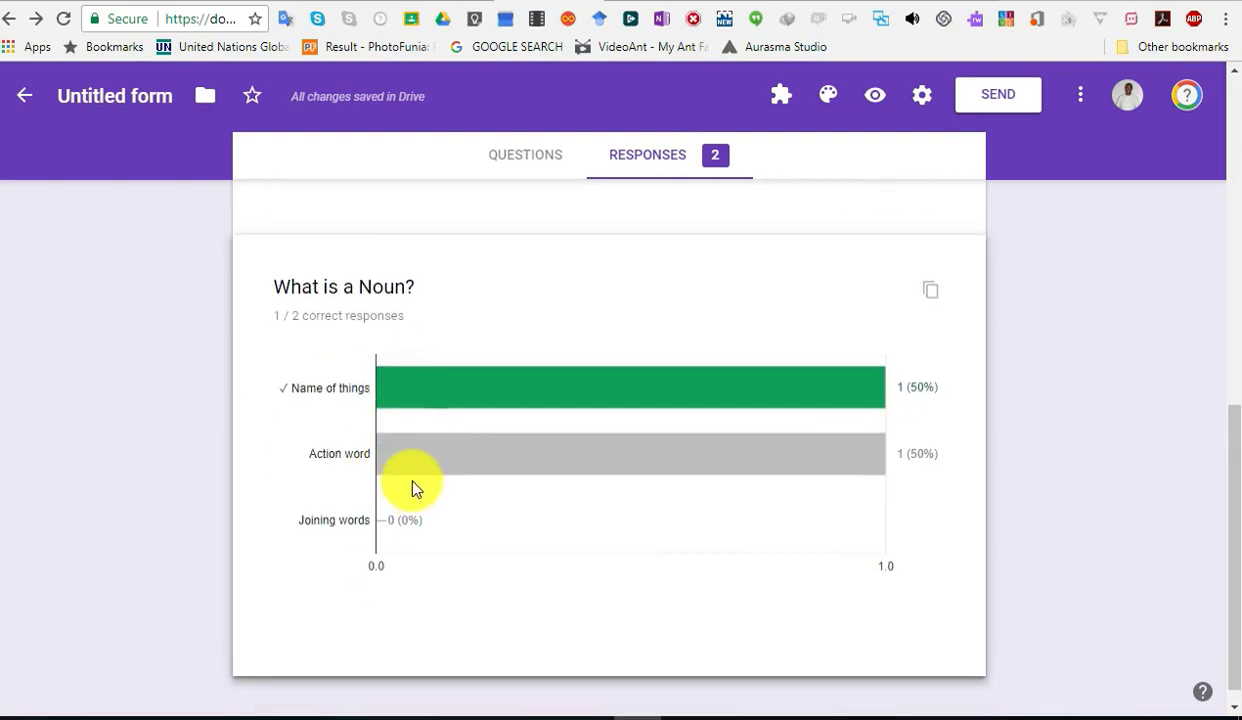
scroll(410, 470, up, 4)
scroll(397, 447, up, 2)
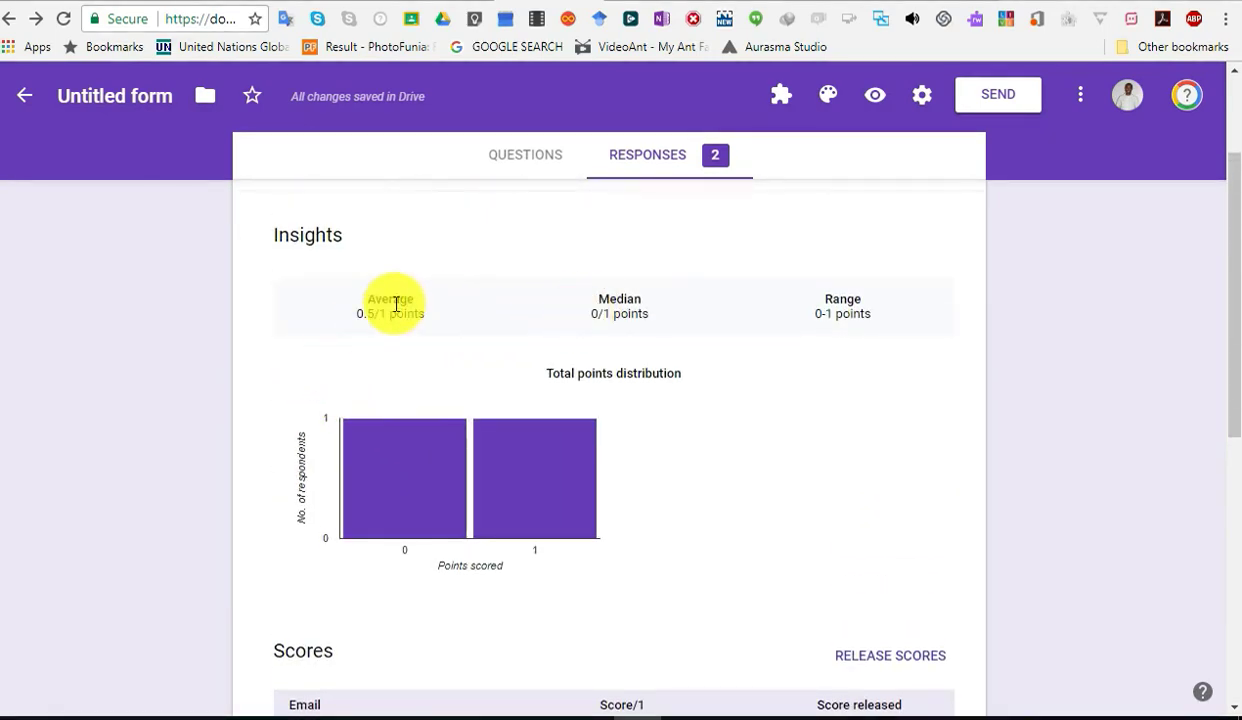
scroll(501, 410, up, 1)
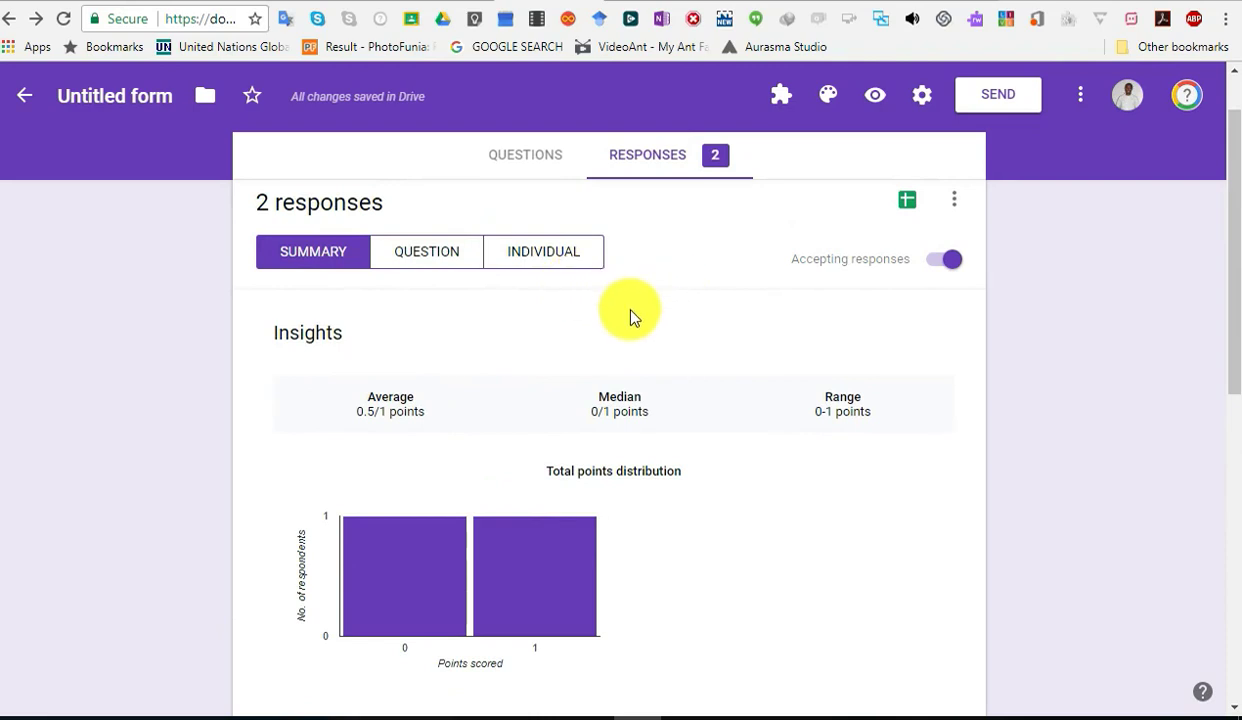
Step: Release the listed respondent's score by email with the message "Thanks for taking the test"
scroll(460, 350, down, 3)
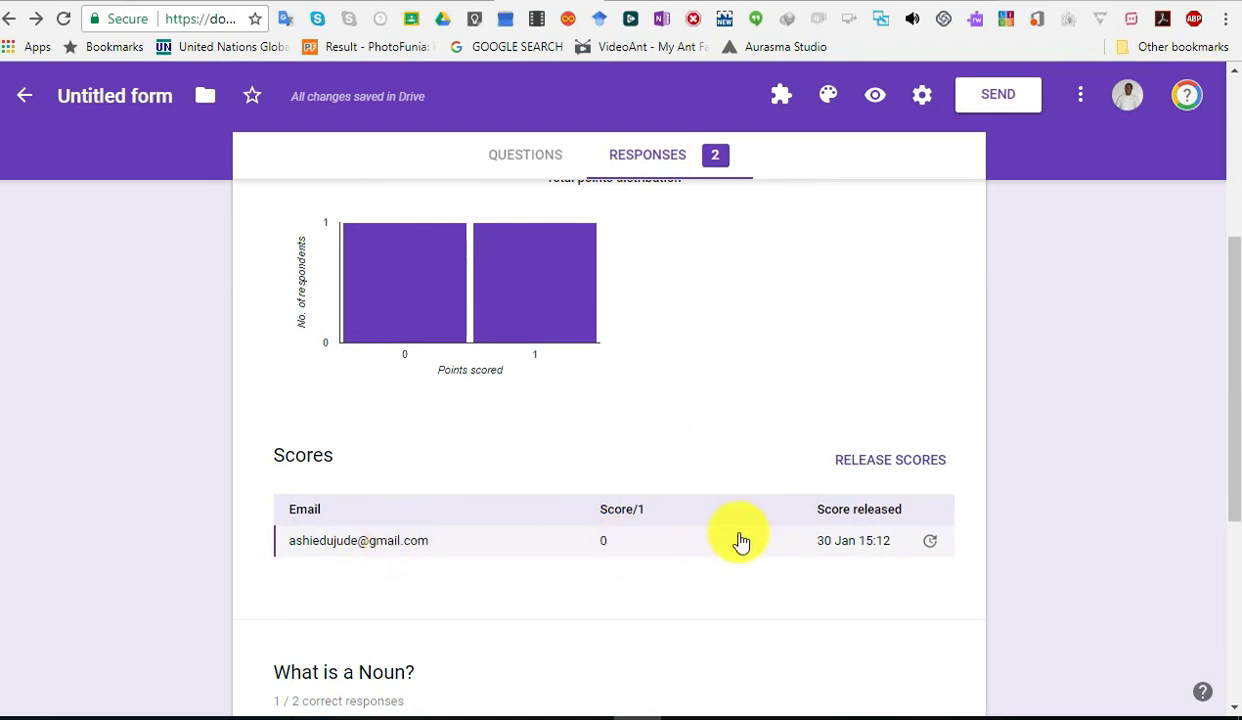
click(872, 463)
click(366, 223)
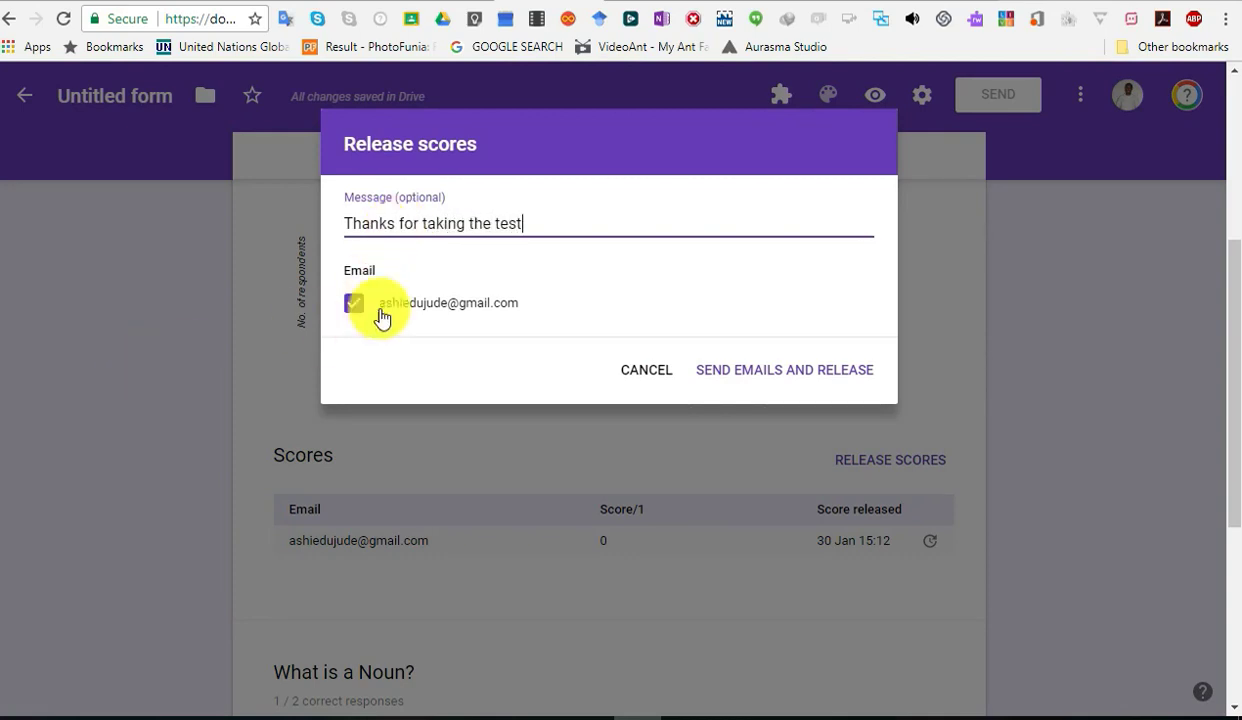
click(748, 372)
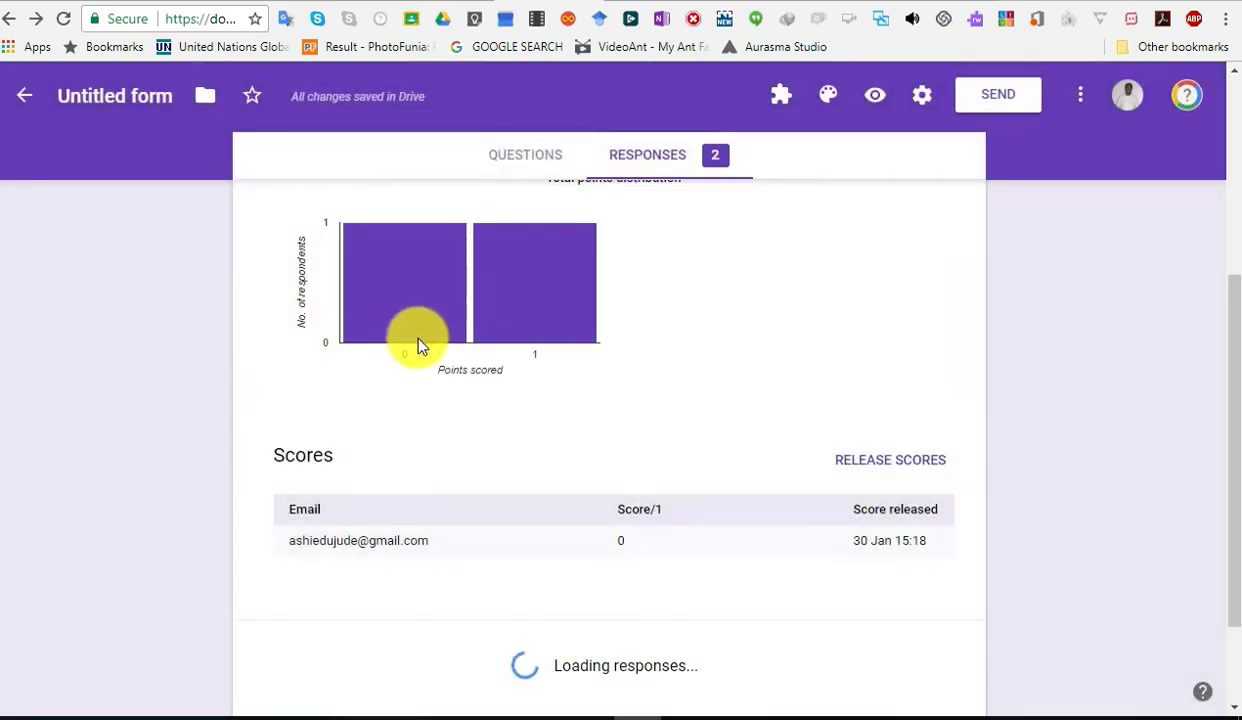
Step: View the responses individually, checking the second response's score release options and switching to the first response
scroll(470, 340, up, 5)
click(500, 330)
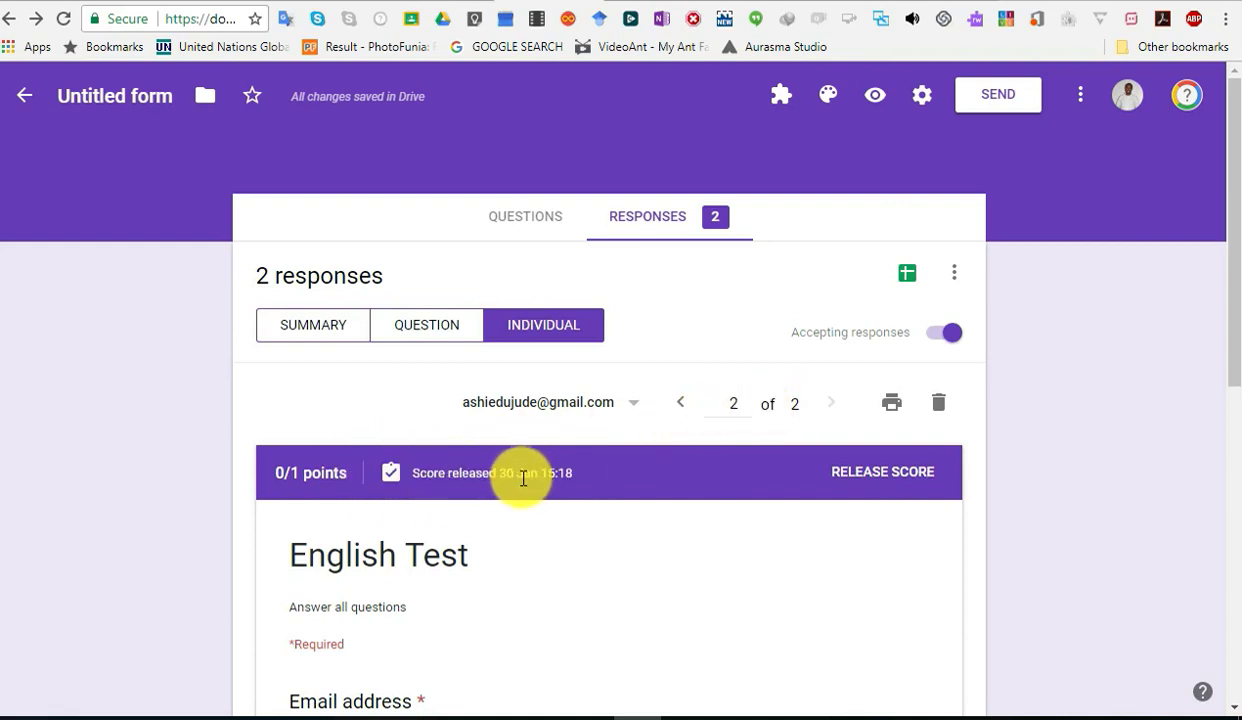
click(905, 478)
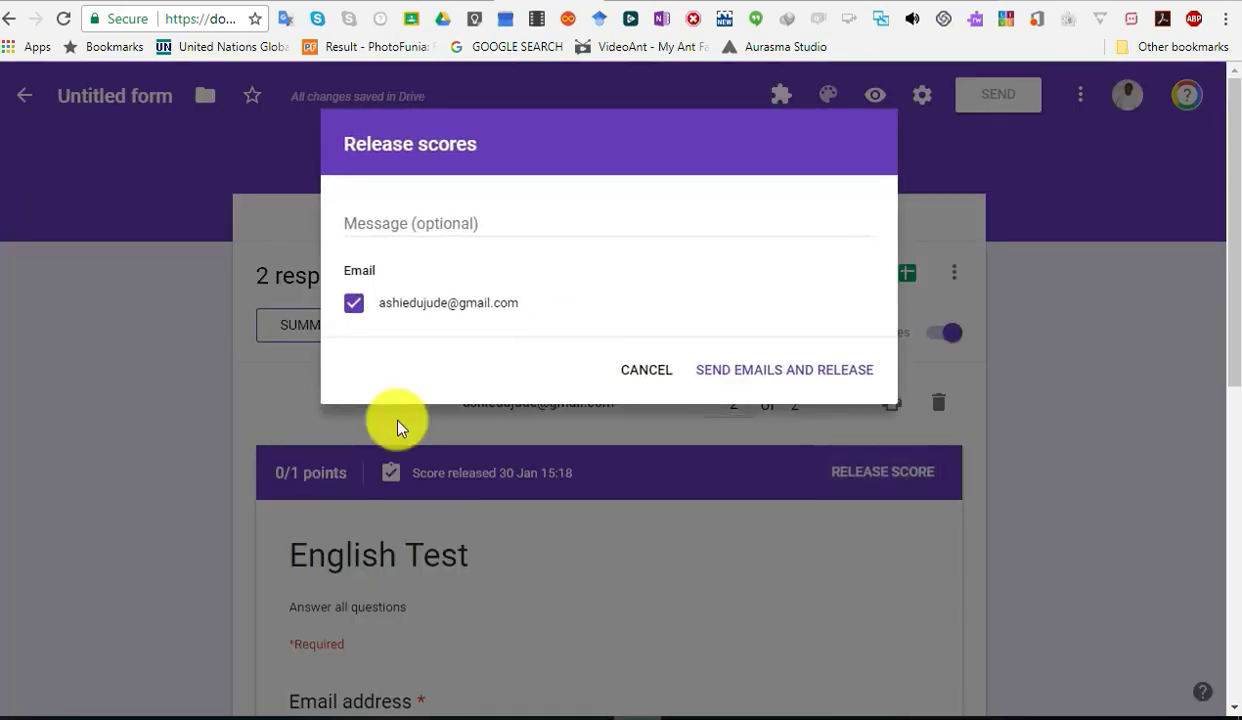
click(645, 371)
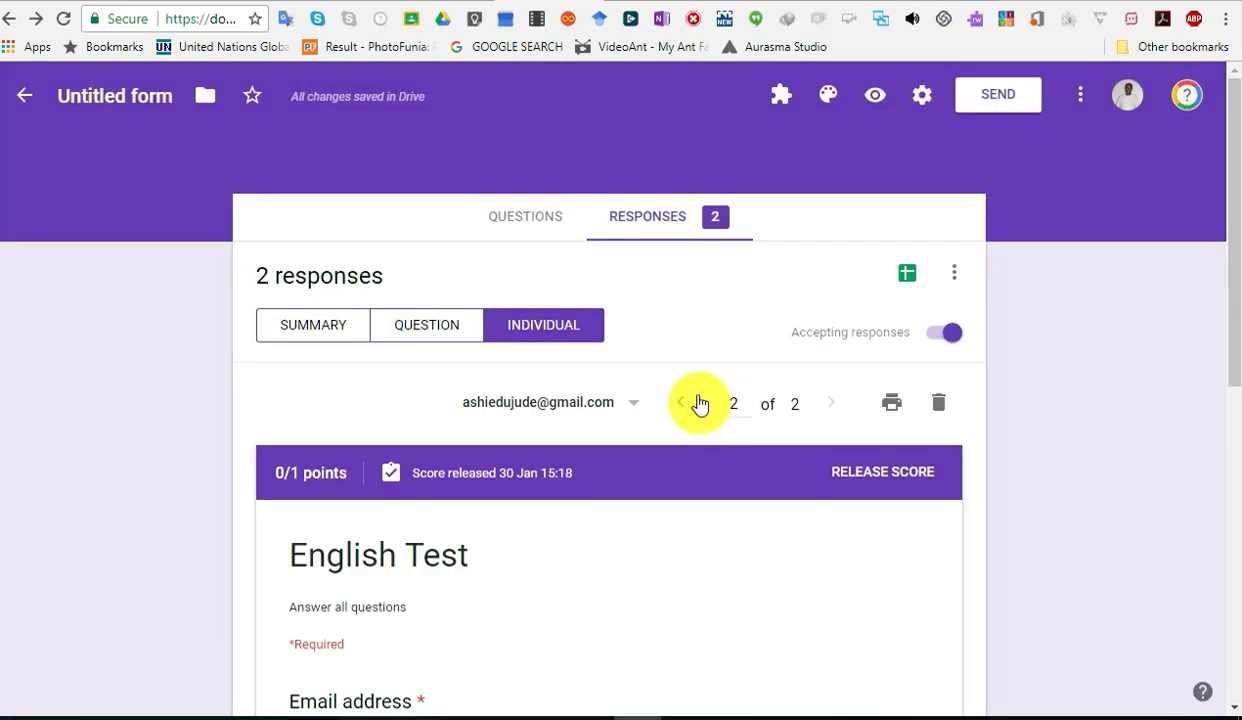
click(680, 410)
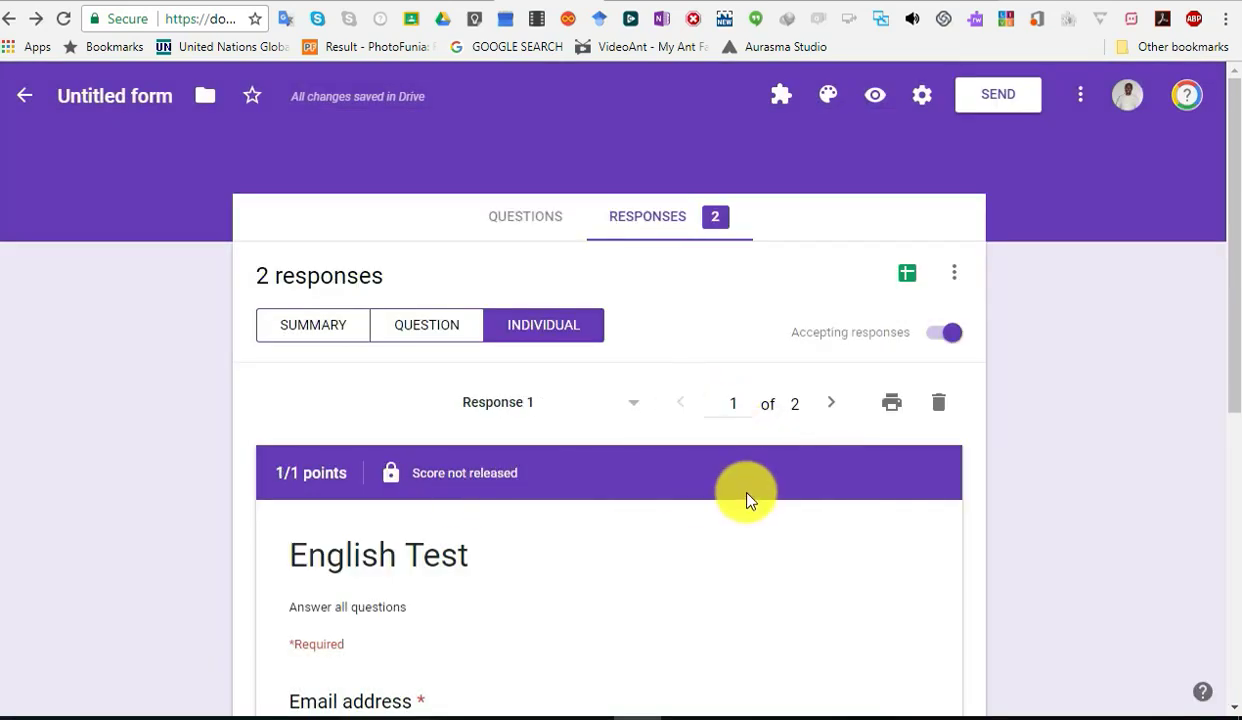